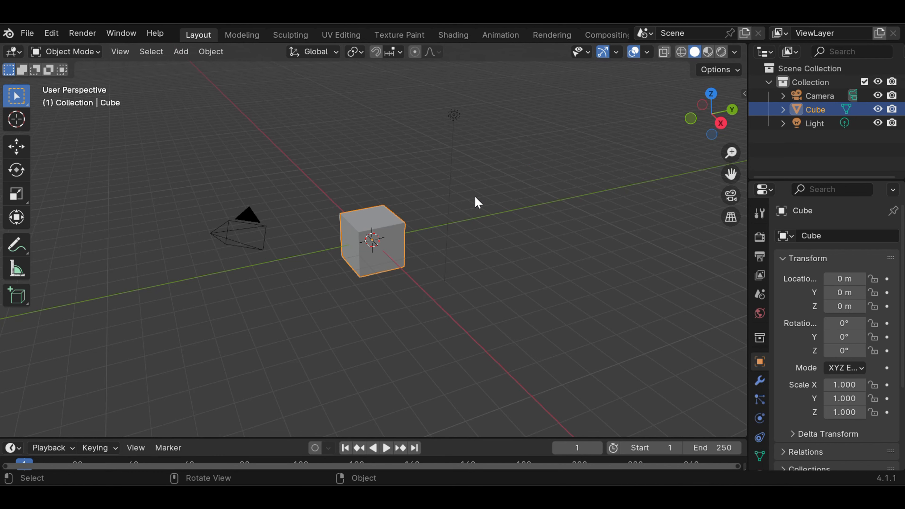
Zoom the viewport in and out while selecting and deselecting the default cube
scroll(474, 195, "up", 3)
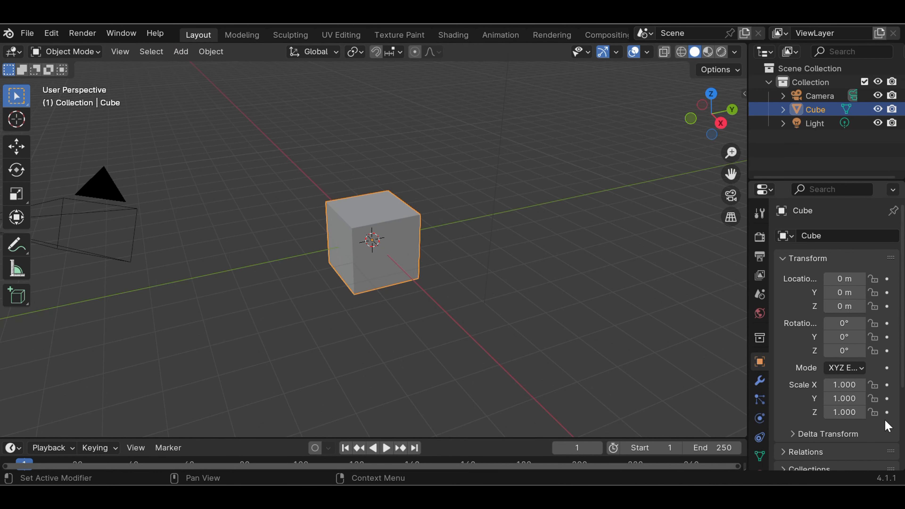
left_click(437, 220)
scroll(436, 219, "down", 2)
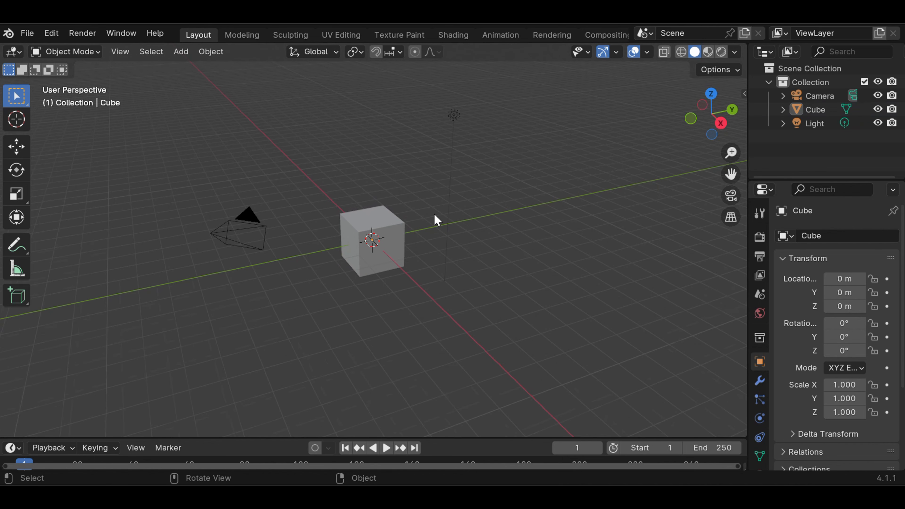
scroll(436, 219, "up", 4)
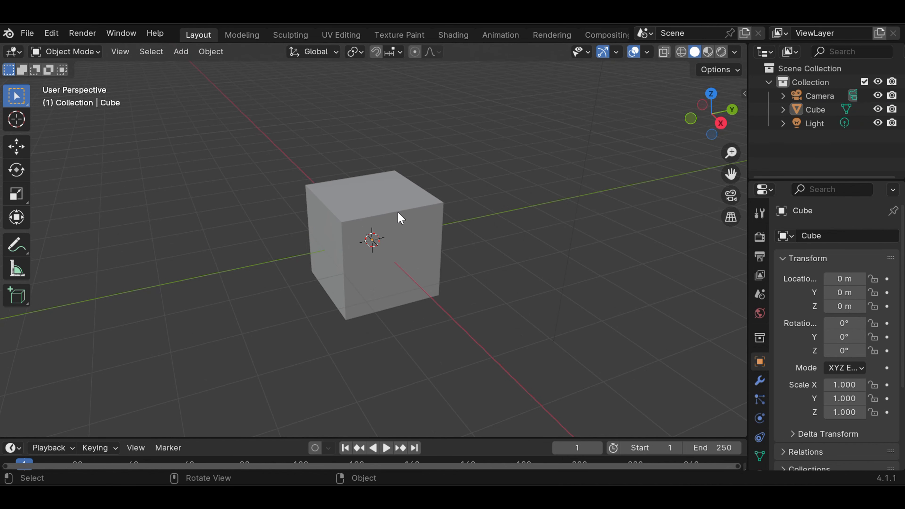
scroll(395, 211, "down", 3)
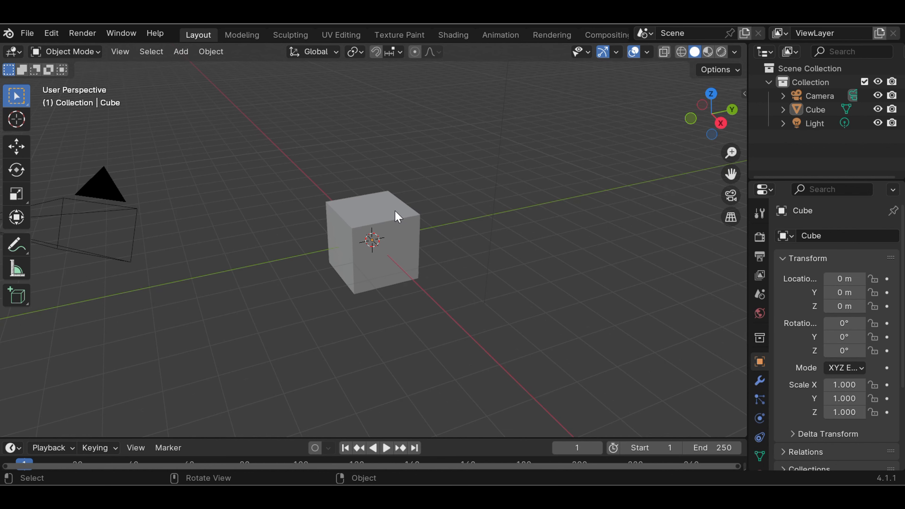
left_click(389, 223)
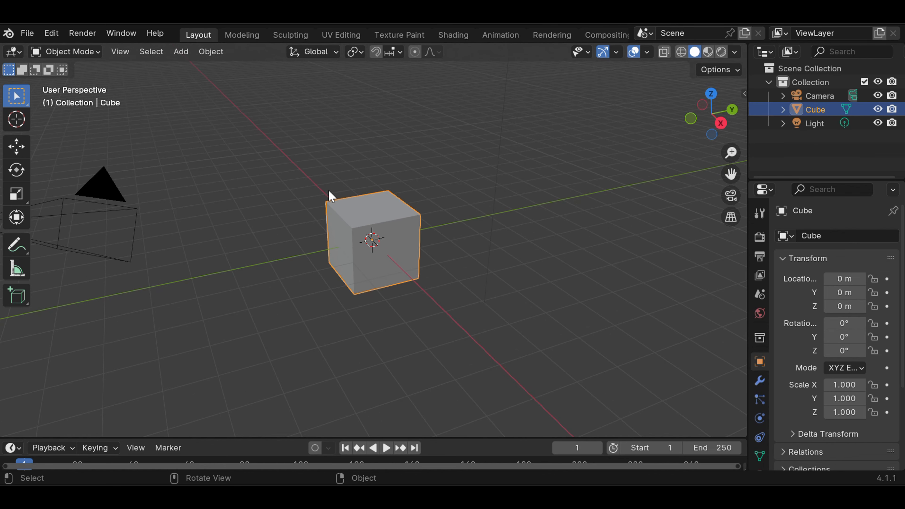
left_click(251, 339)
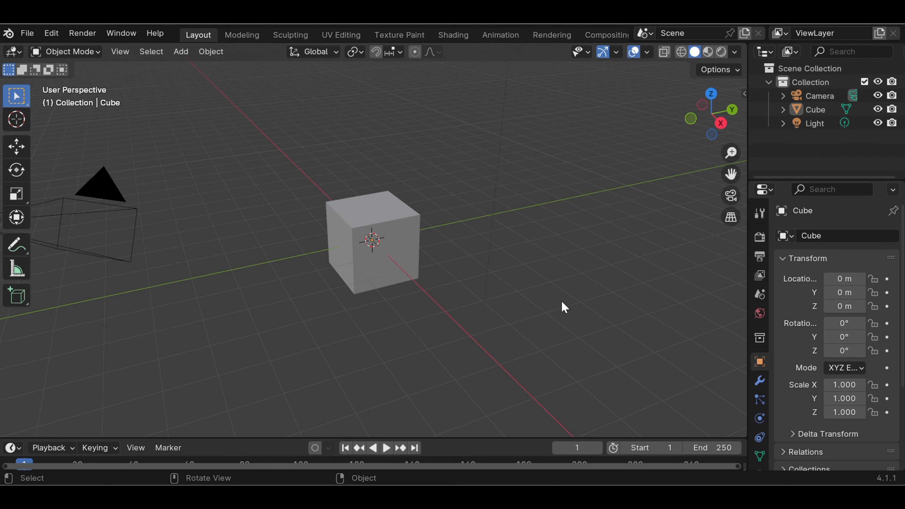
Enable the Screencast Keys overlay in the side panel and test it with left, middle and right clicks
key("n")
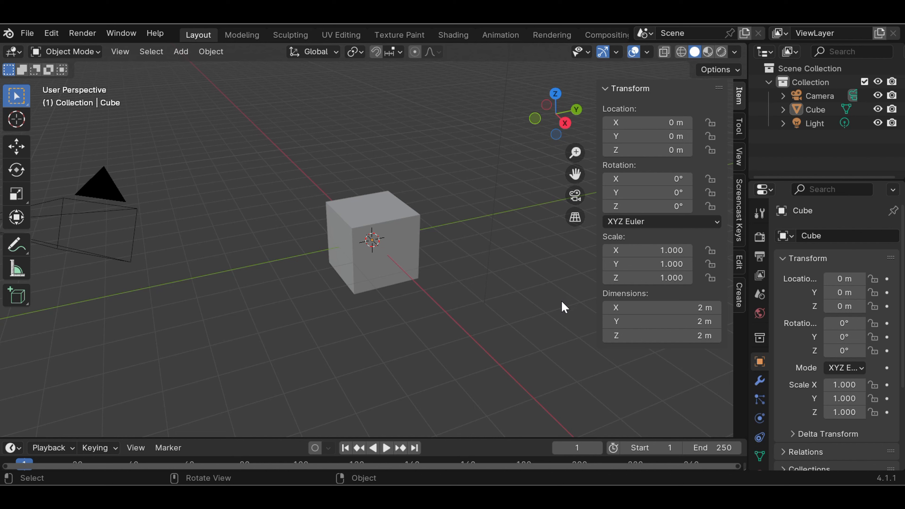
left_click(739, 229)
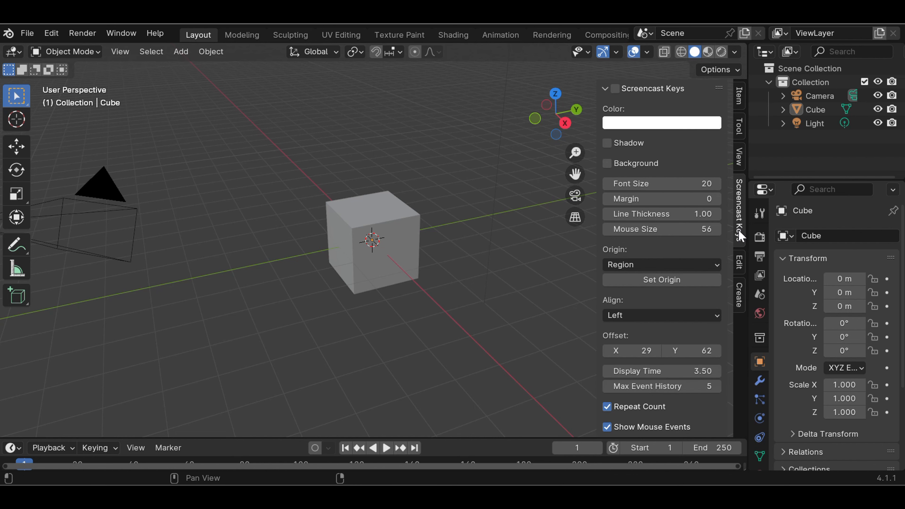
left_click(615, 89)
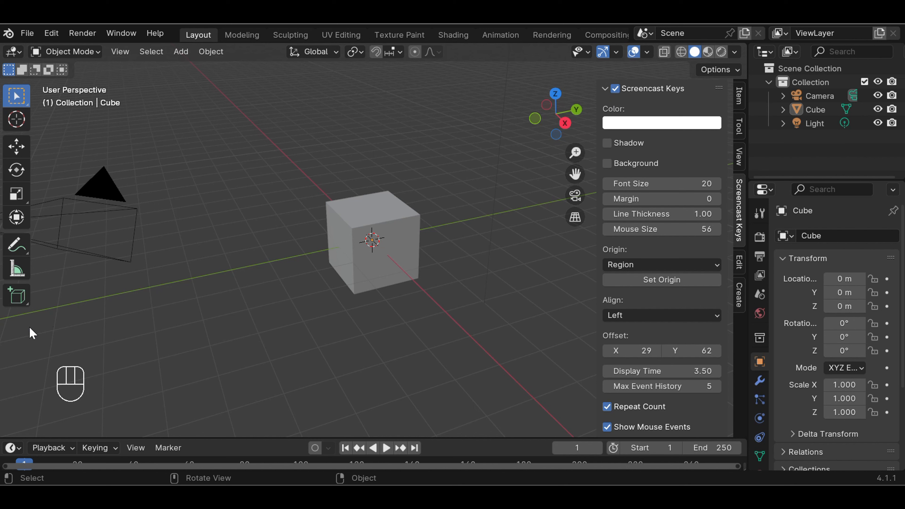
left_click(224, 380)
middle_click(224, 380)
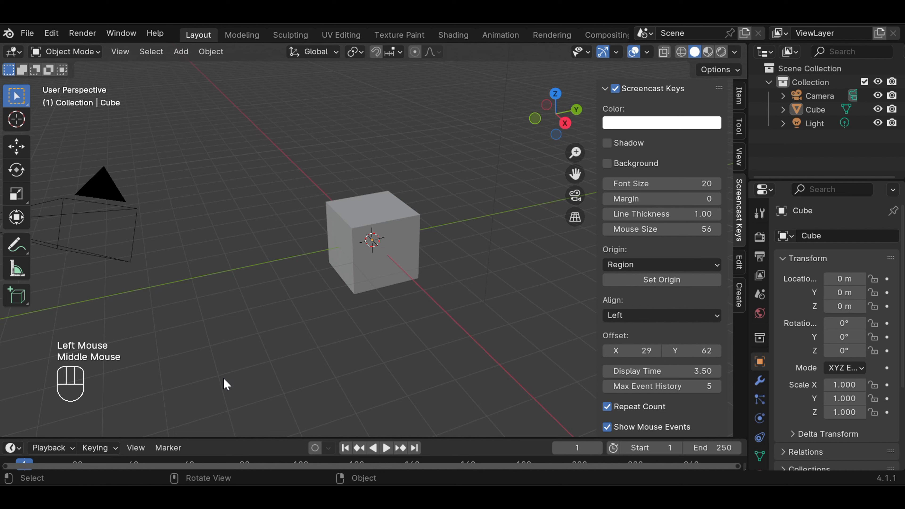
right_click(234, 378)
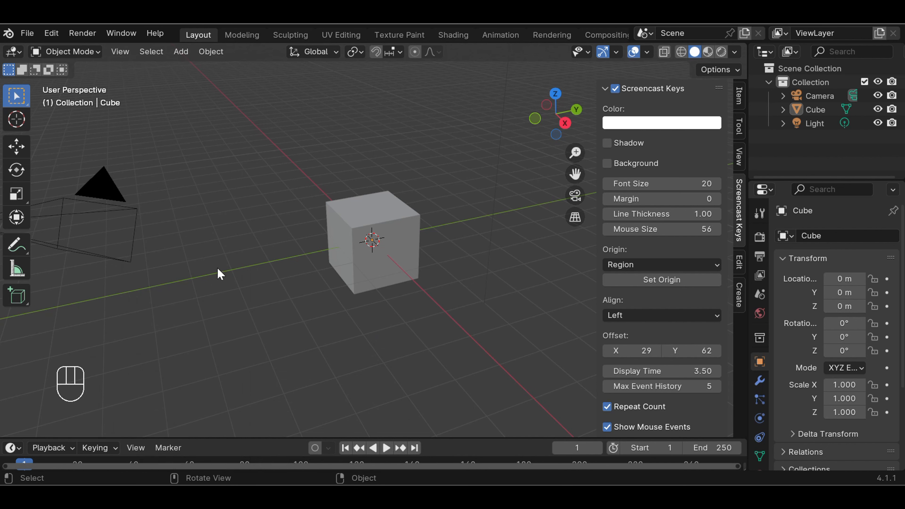
Collapse the Screencast Keys settings, narrow the sidebar, and select the cube
left_click(606, 89)
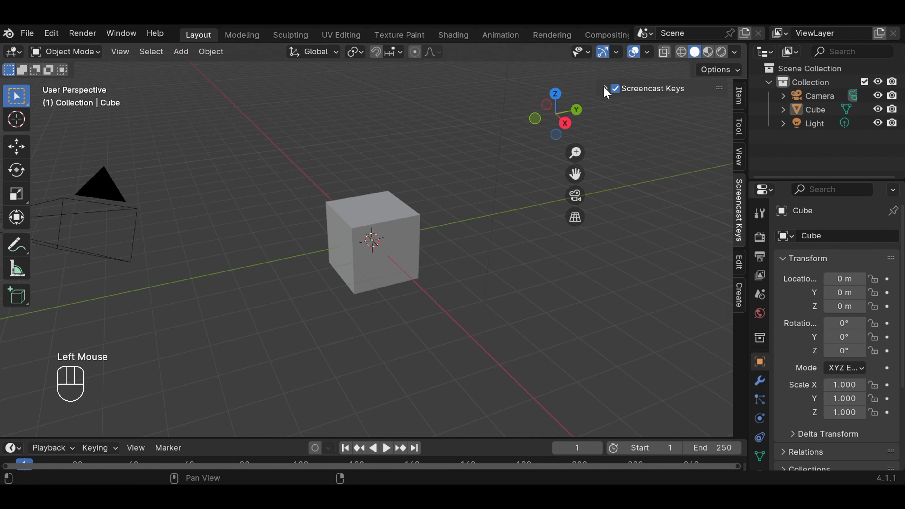
left_click_drag(602, 91, 694, 100)
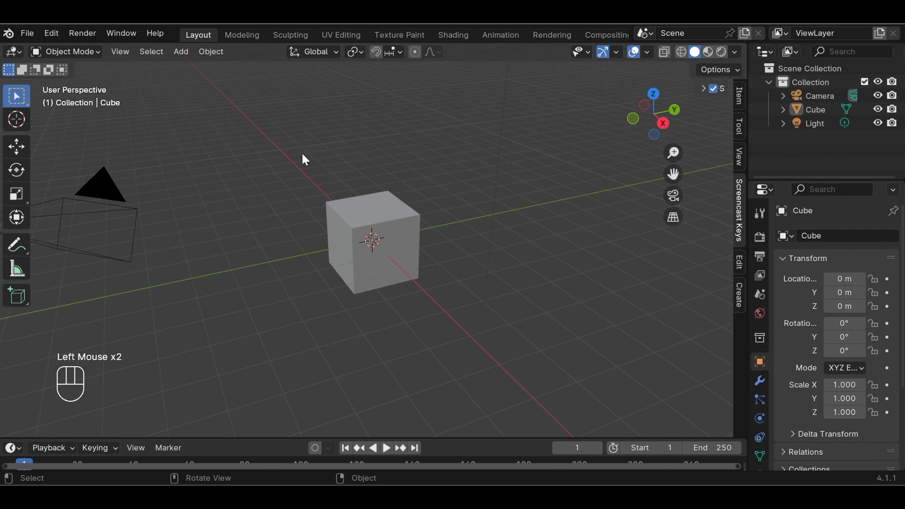
scroll(295, 240, "down", 2)
scroll(297, 244, "up", 5)
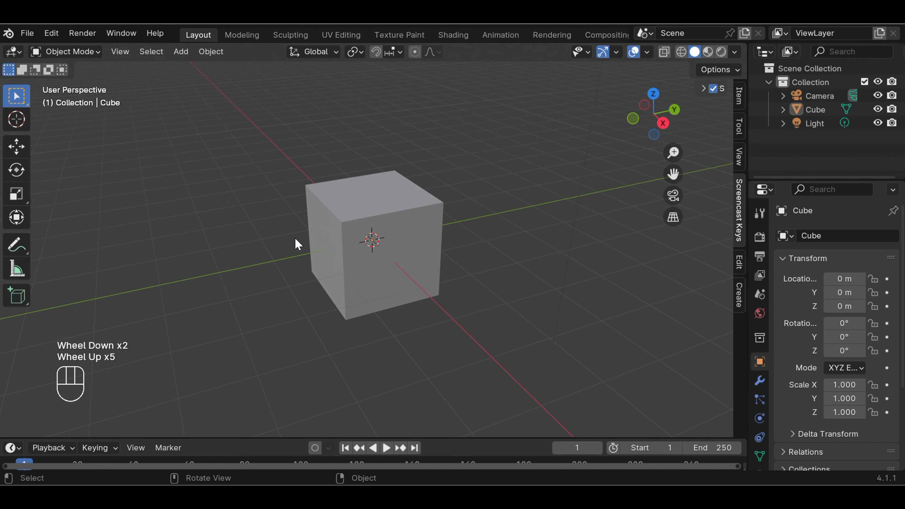
left_click(390, 225)
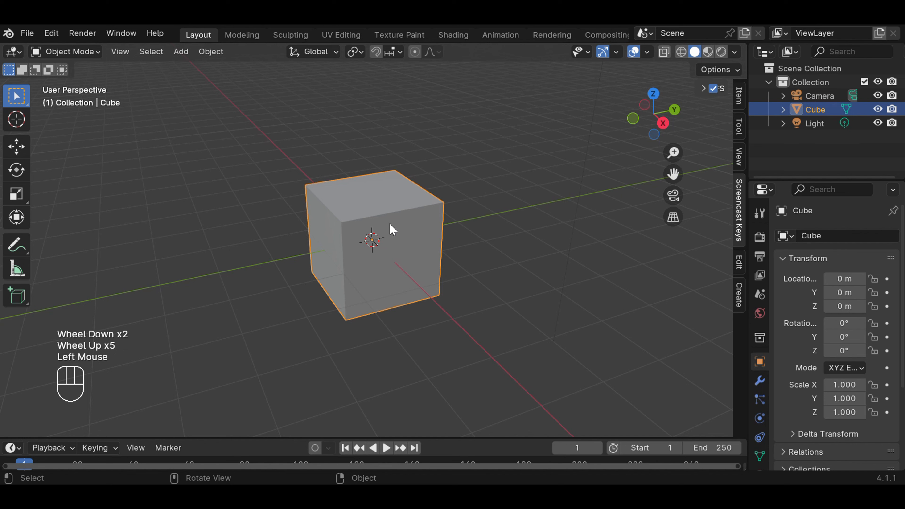
Delete the default cube and add a mesh Plane at the origin
key("Delete")
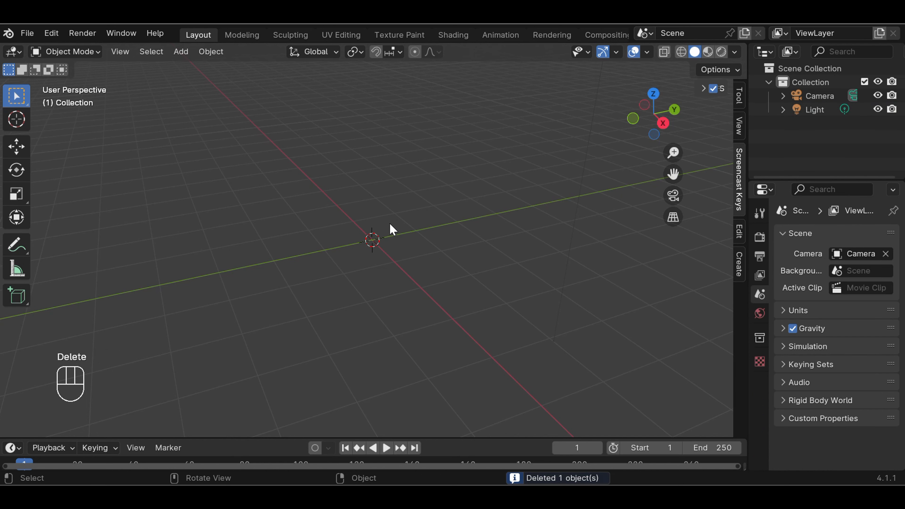
left_click(180, 52)
mouse_move(194, 69)
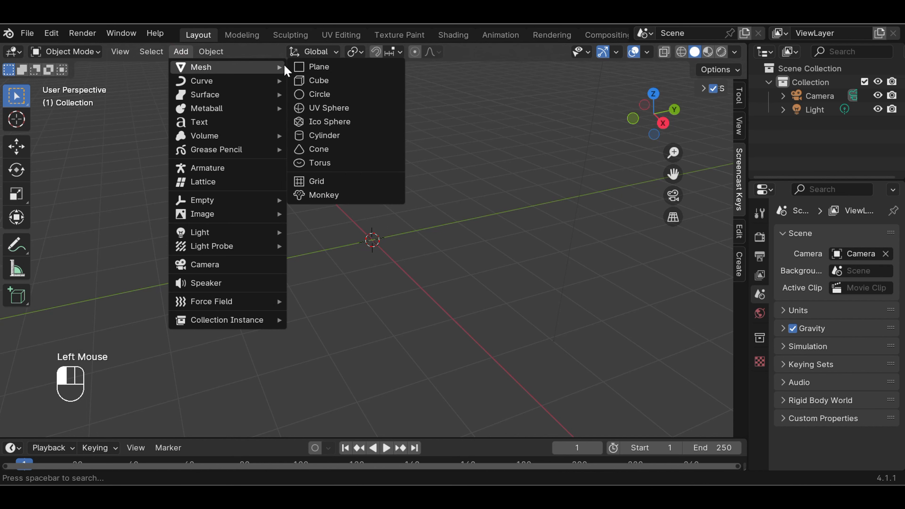
left_click(311, 66)
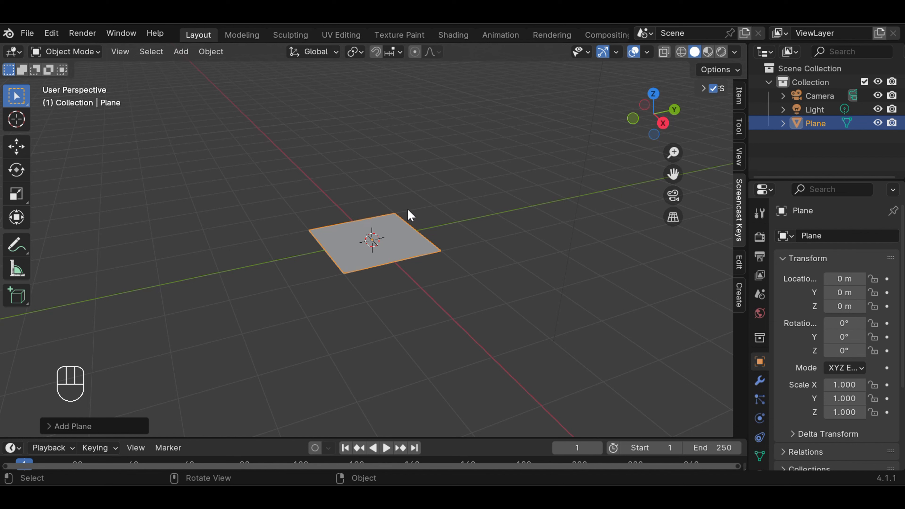
Open the View menu and close it unused, then dismiss the plane's creation settings
left_click(125, 57)
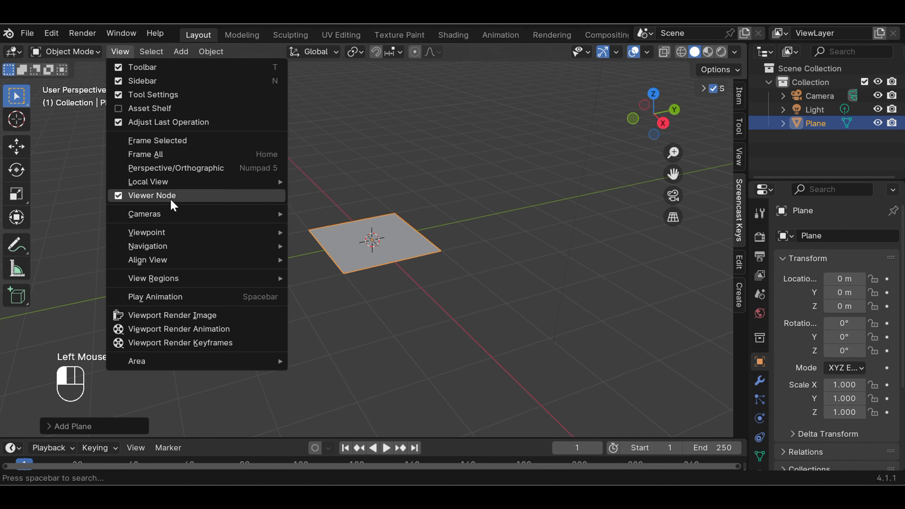
mouse_move(176, 233)
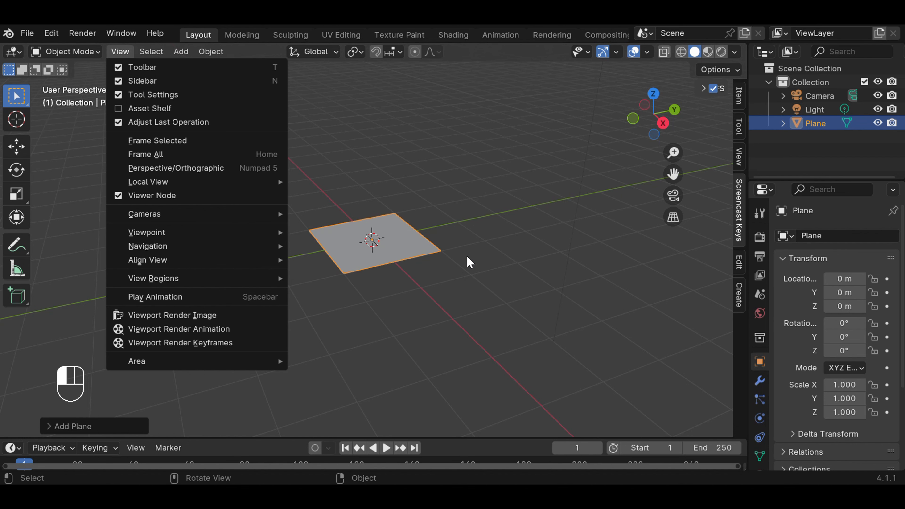
left_click(468, 261)
left_click(396, 246)
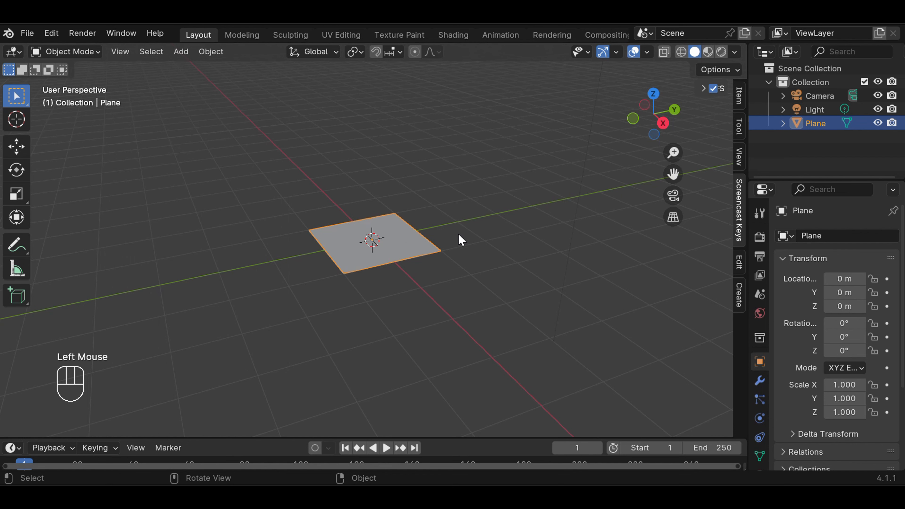
Switch to top view and scale the plane to 1.741 along Y
key("KP_1")
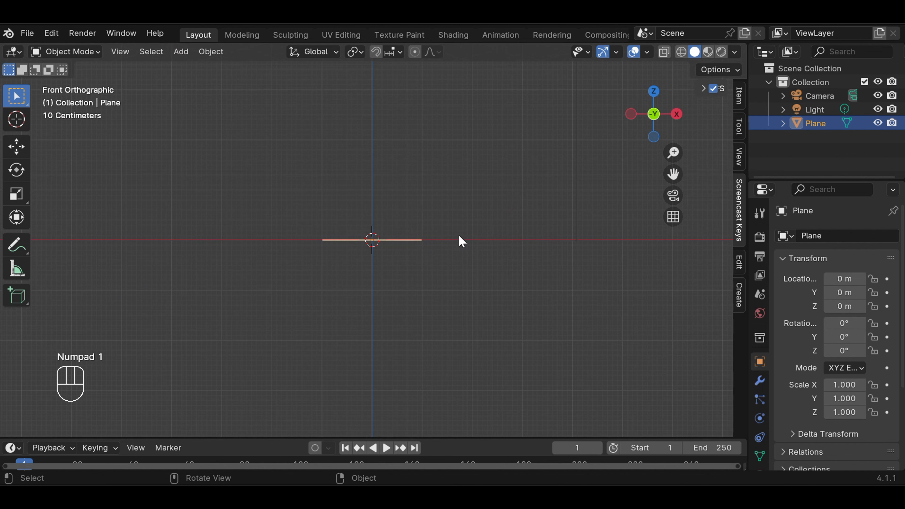
key("KP_7")
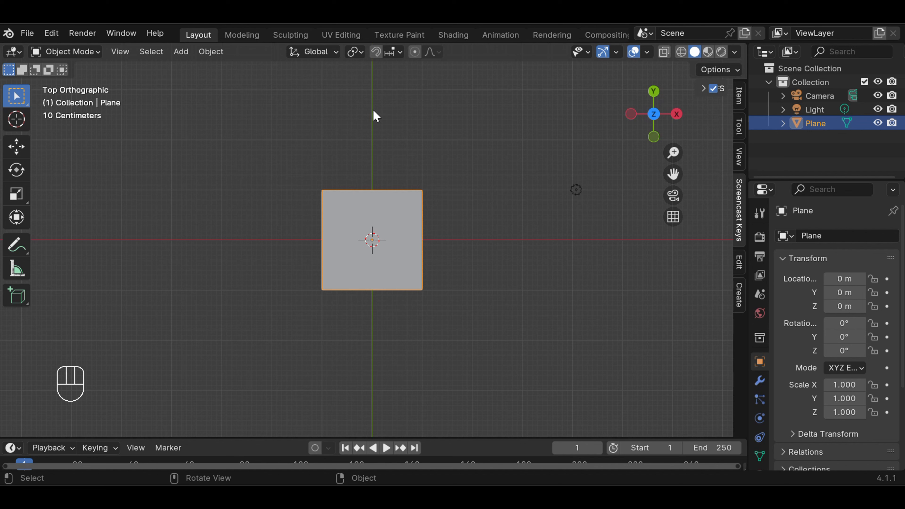
left_click(372, 223)
key("s")
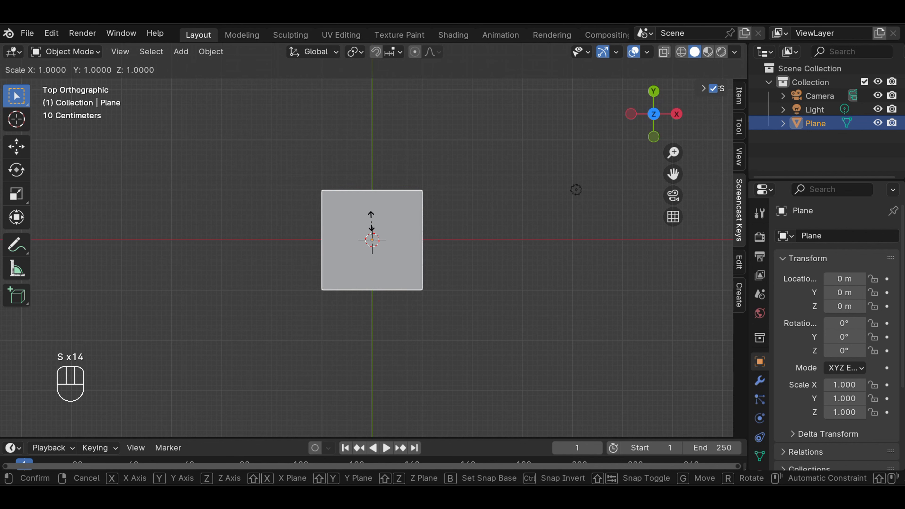
key("y")
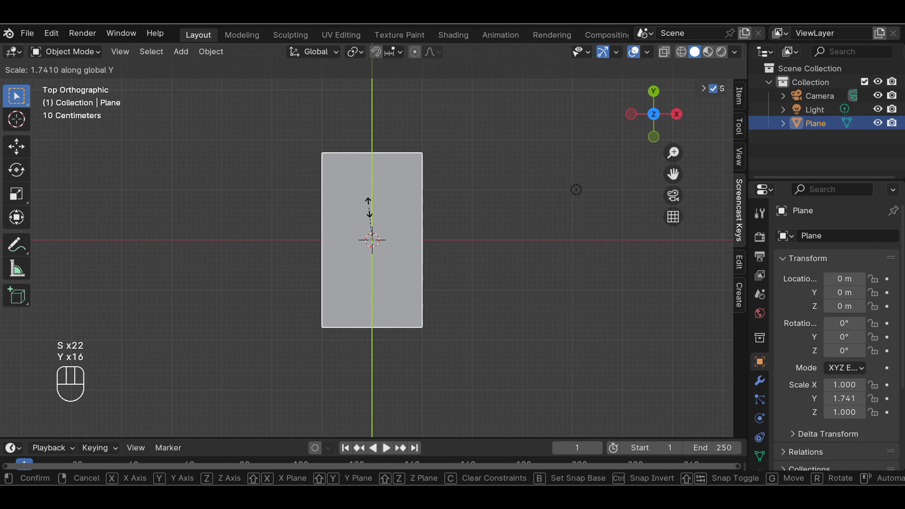
key("y")
key("y")
key("y")
key("y")
key("y")
key("y")
key("y")
key("y")
key("y")
key("y")
left_click(369, 208)
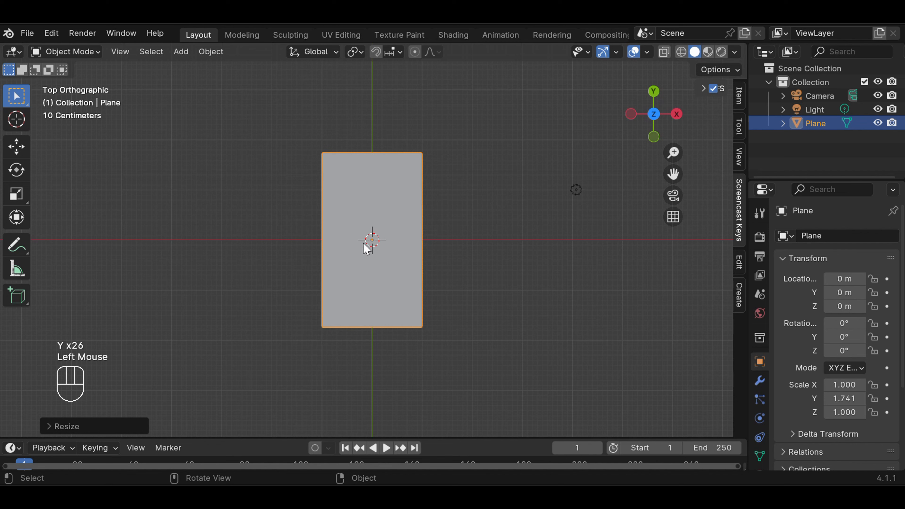
Scale the plane to 1.219 along X
key("s")
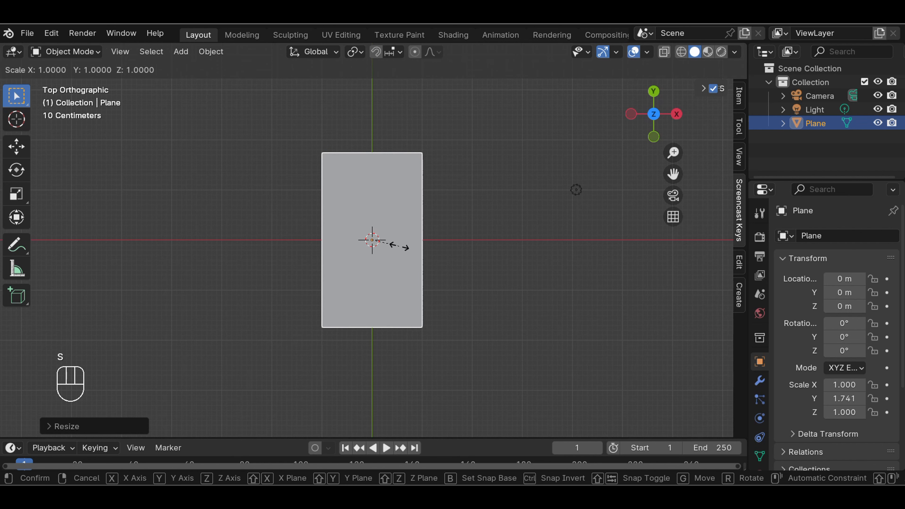
key("s")
key("s")
key("s")
key("s")
key("s")
key("s")
key("s")
key("s")
key("x")
key("x")
key("x")
key("x")
key("x")
key("x")
key("x")
key("x")
key("x")
key("x")
key("x")
key("x")
key("x")
key("x")
key("x")
key("x")
key("x")
key("x")
key("x")
key("x")
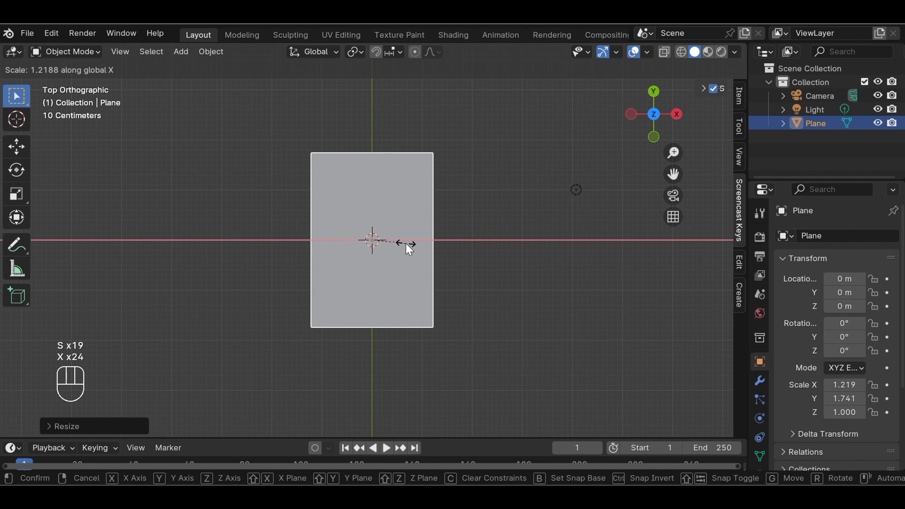
left_click(406, 243)
Switch the plane into Edit Mode
left_click(456, 206)
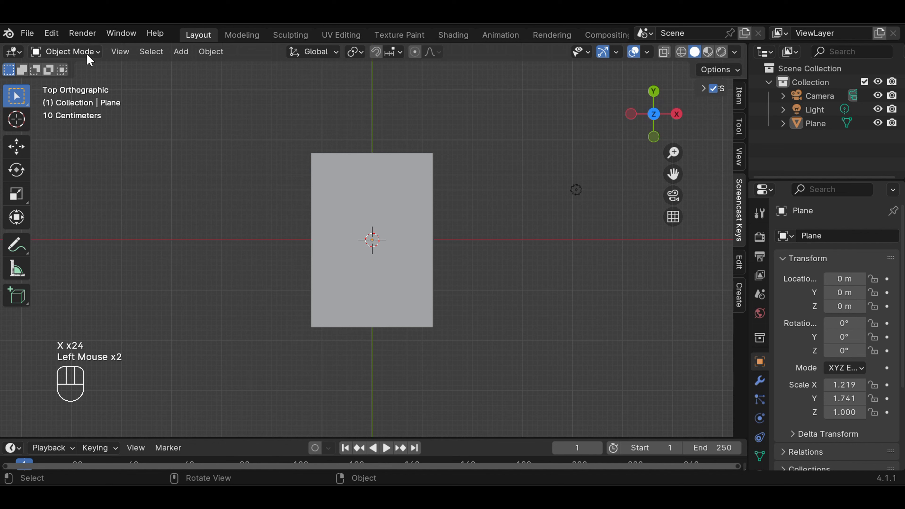
left_click(90, 54)
left_click(78, 83)
Add a horizontal loop cut with Ctrl+R slid just above centre, then box-select the top edge
left_click(462, 201)
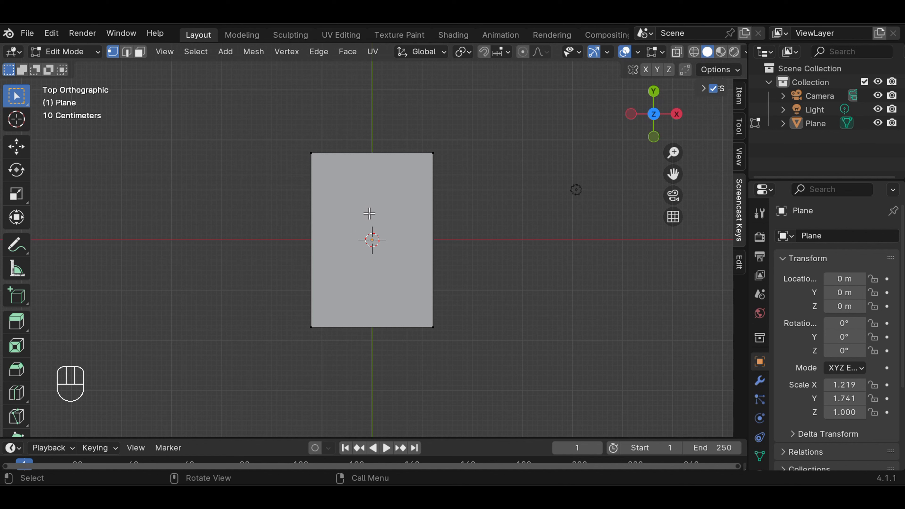
key("ctrl")
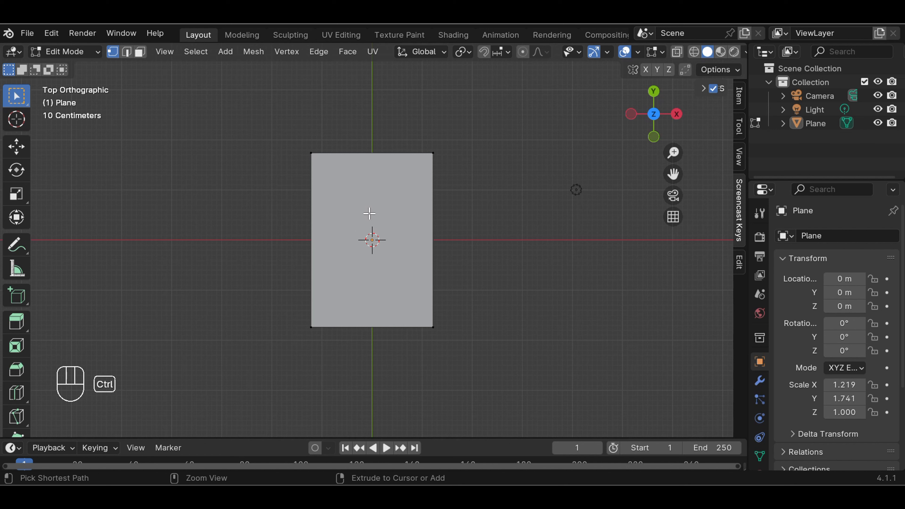
key("ctrl+r")
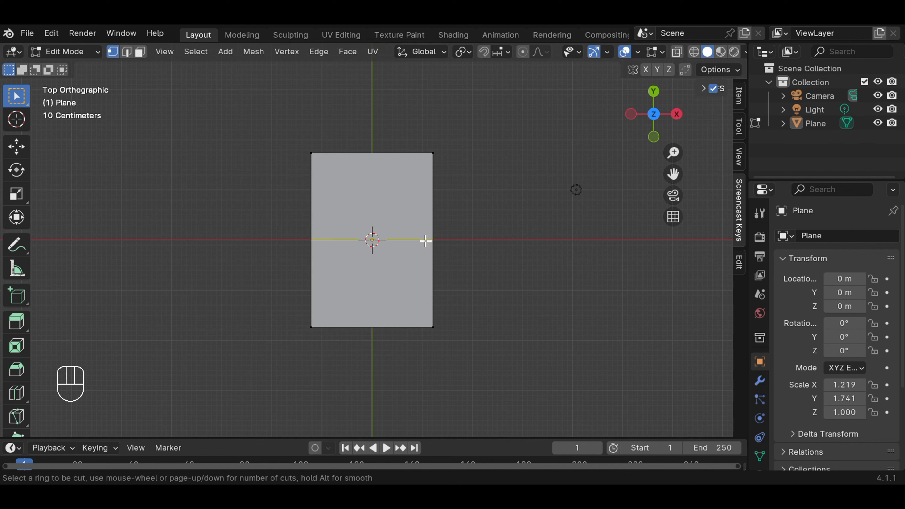
left_click(426, 241)
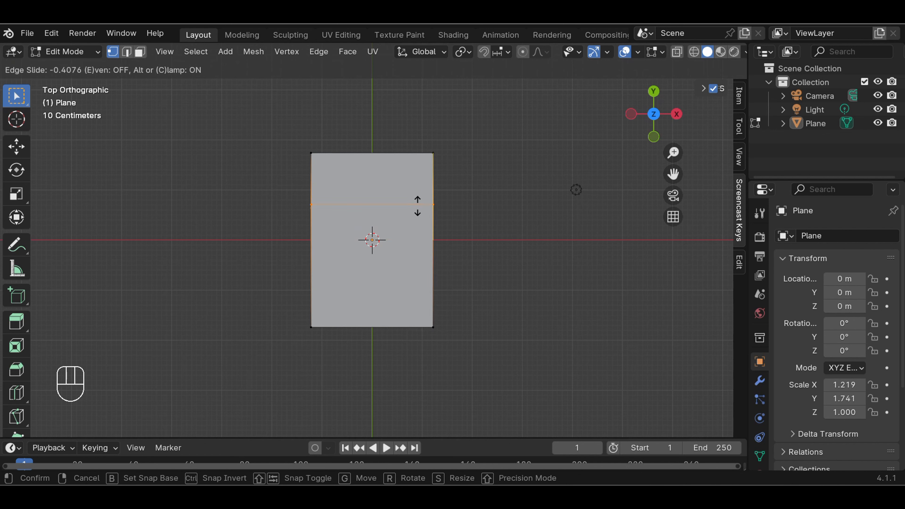
left_click(418, 224)
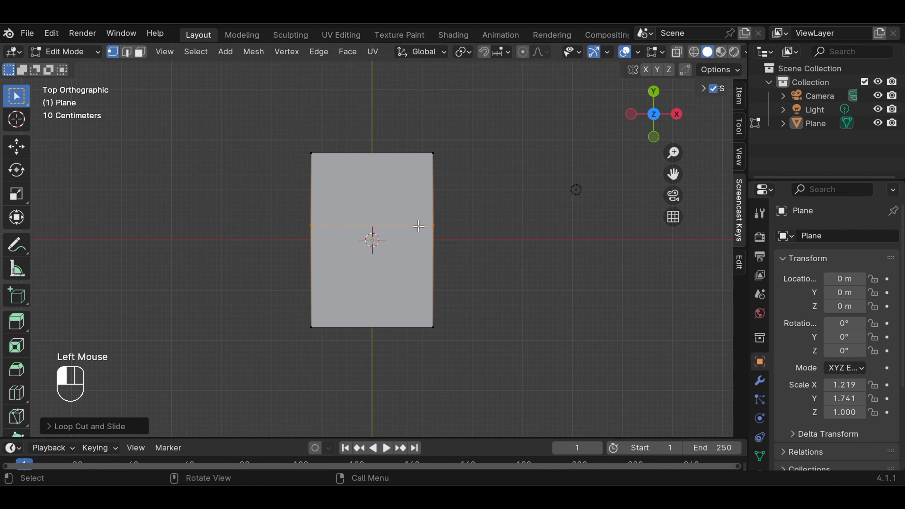
double_click(483, 219)
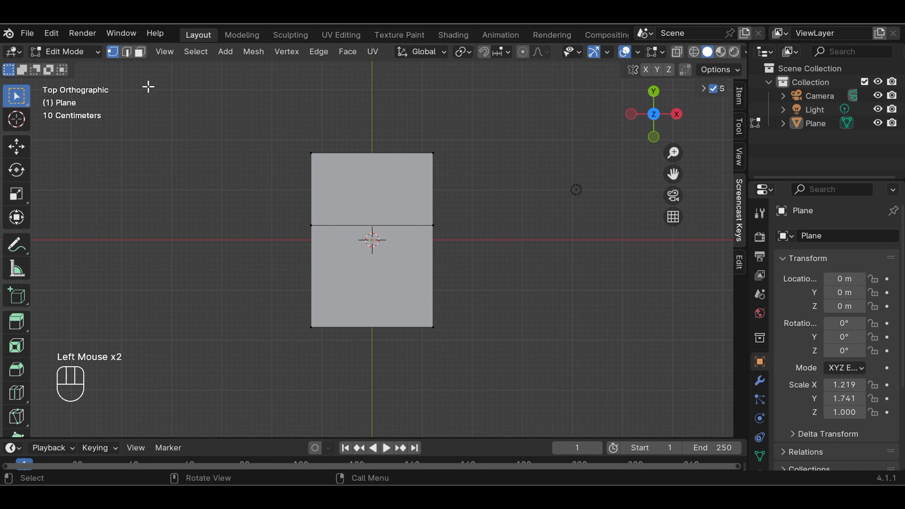
left_click_drag(289, 142, 461, 164)
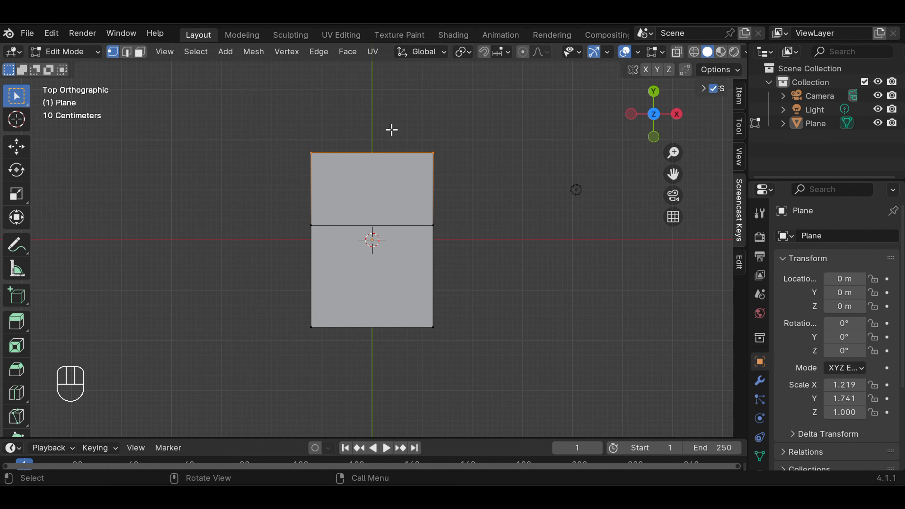
Scale the top edge and then the bottom edge narrower to taper the plane
key("s")
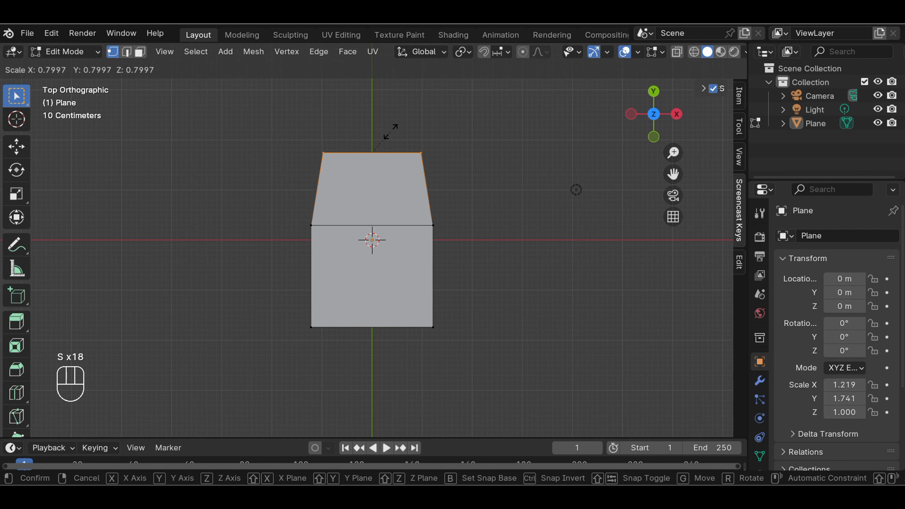
left_click(378, 138)
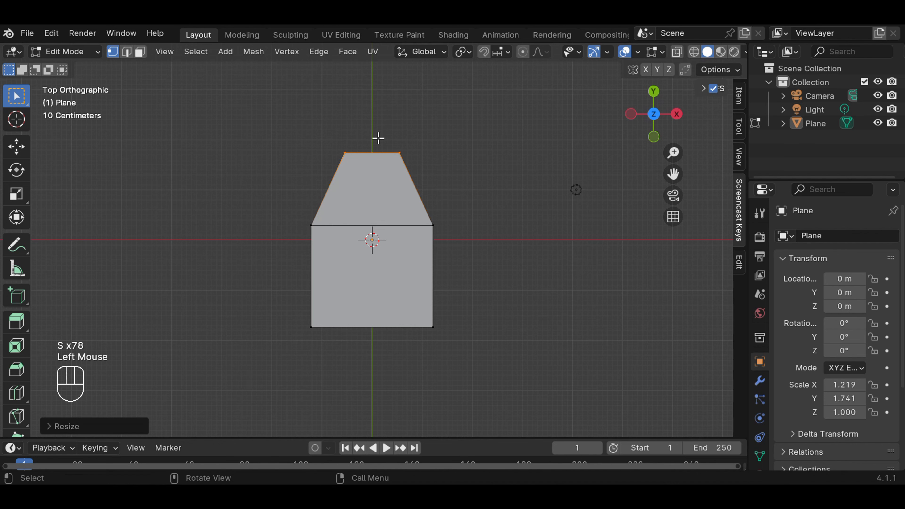
left_click(451, 164)
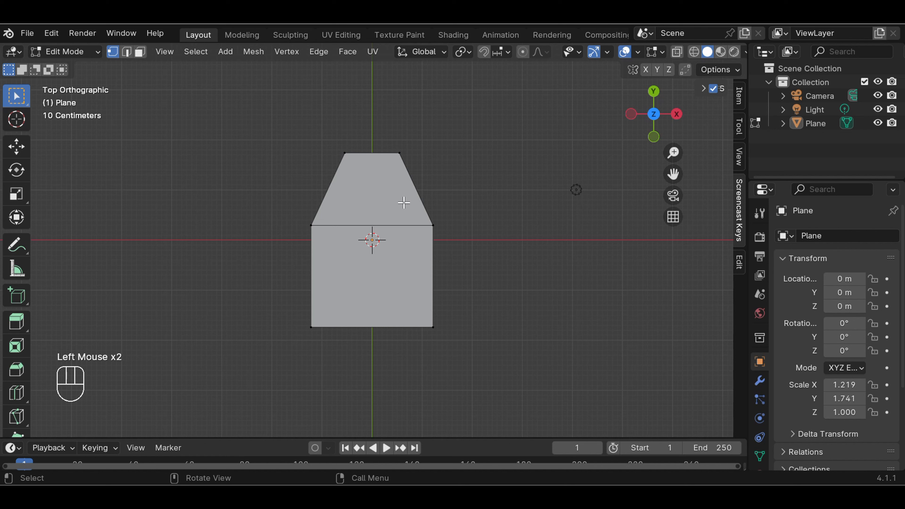
left_click_drag(301, 314, 475, 340)
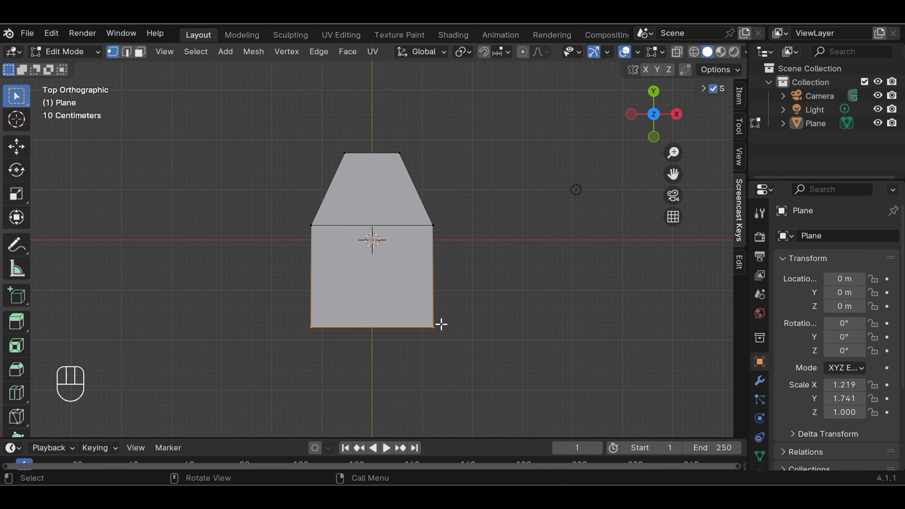
key("s")
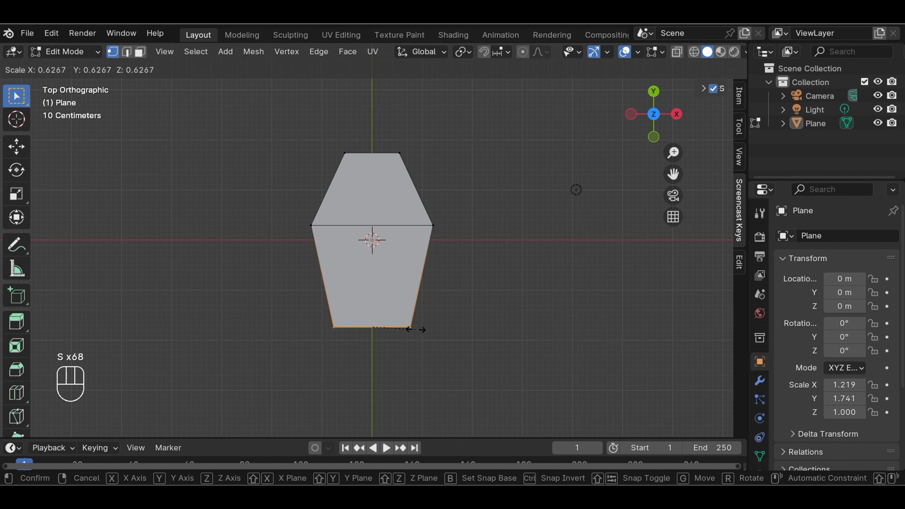
left_click(423, 324)
left_click(458, 305)
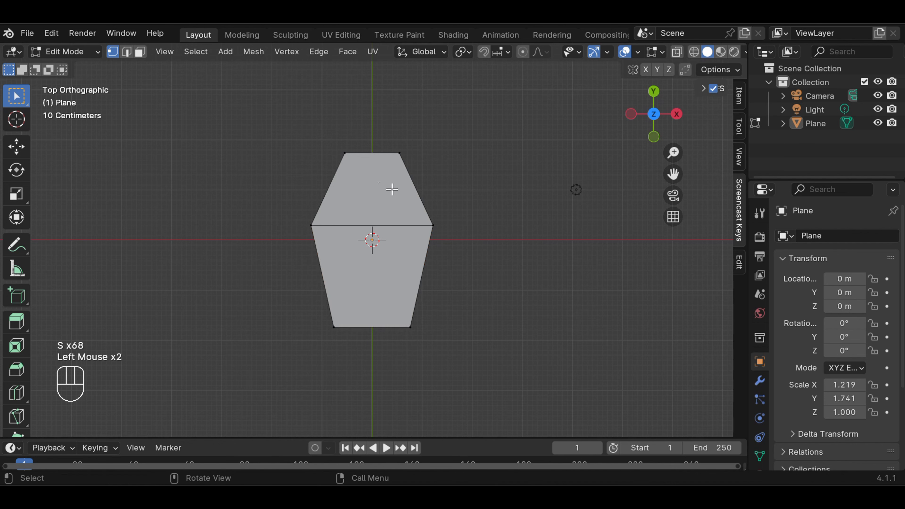
Reselect the top edge and rescale it slightly
left_click_drag(336, 149, 444, 158)
key("s")
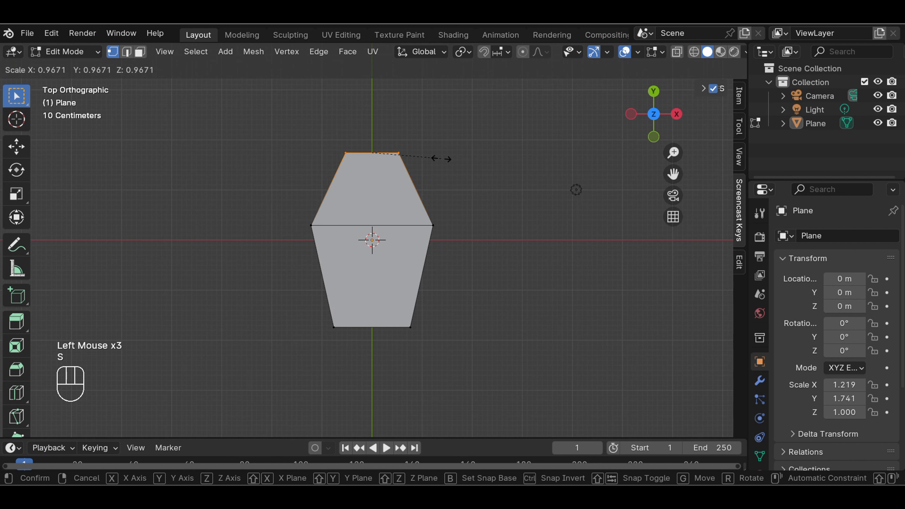
key("s")
left_click(437, 161)
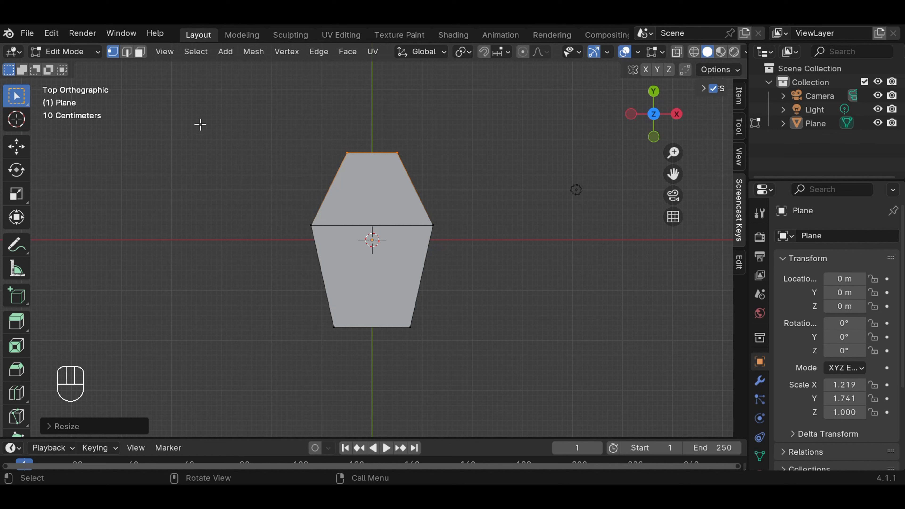
Move the top edge slightly upward along Y with the Move tool
left_click(17, 146)
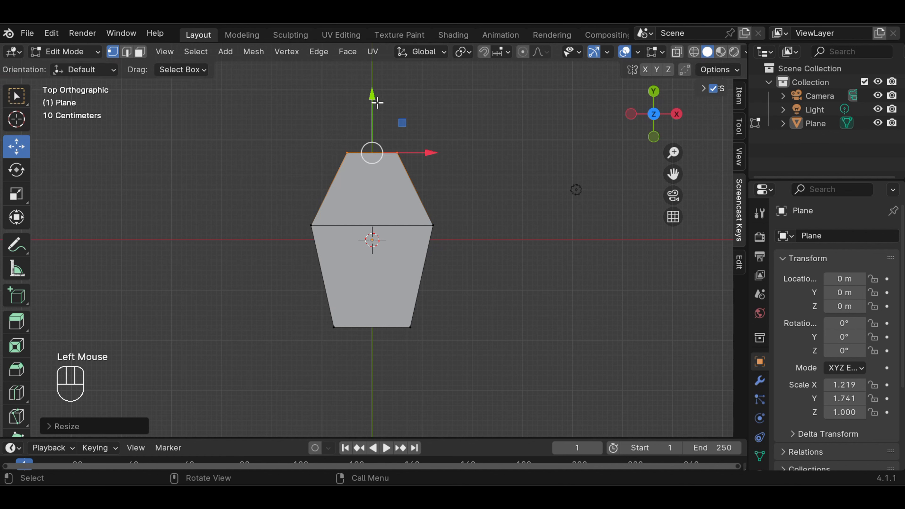
left_click_drag(373, 97, 373, 91)
left_click(373, 90)
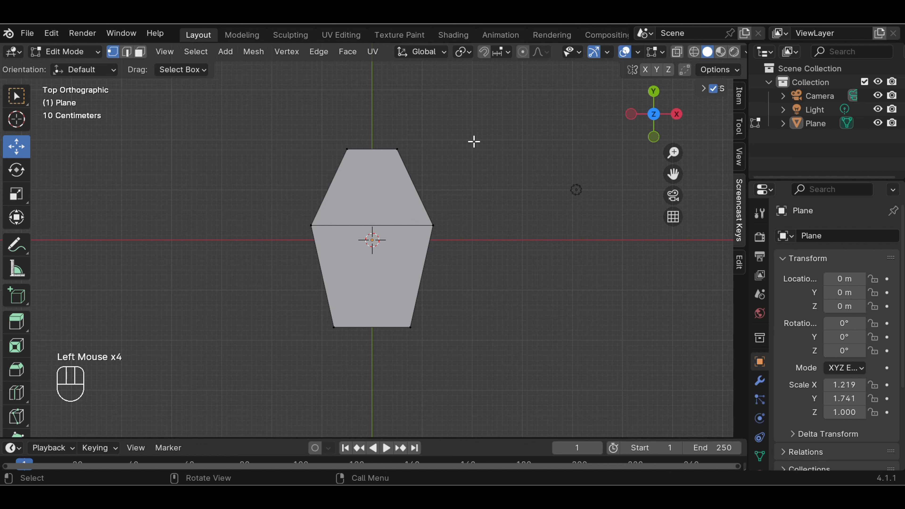
In Edge select mode, select all six outer border edges of the plane
left_click(127, 53)
left_click(330, 179)
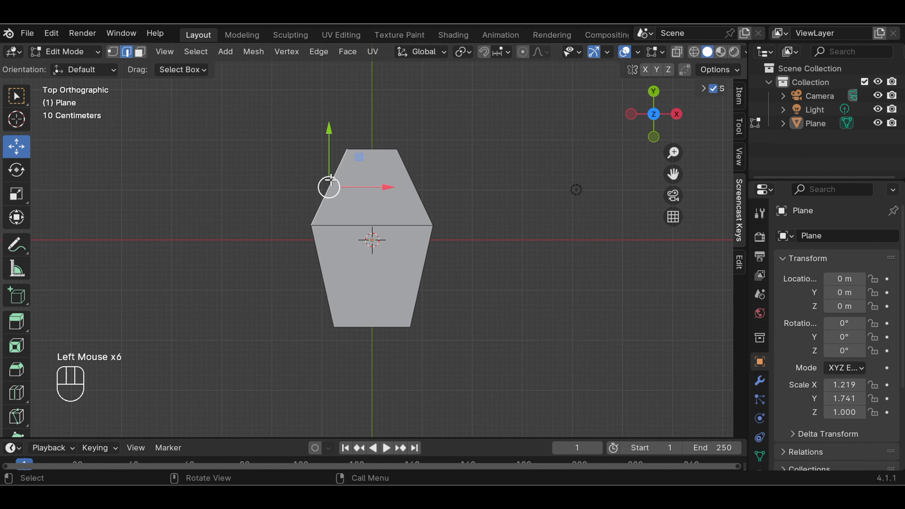
left_click(369, 150, "shift")
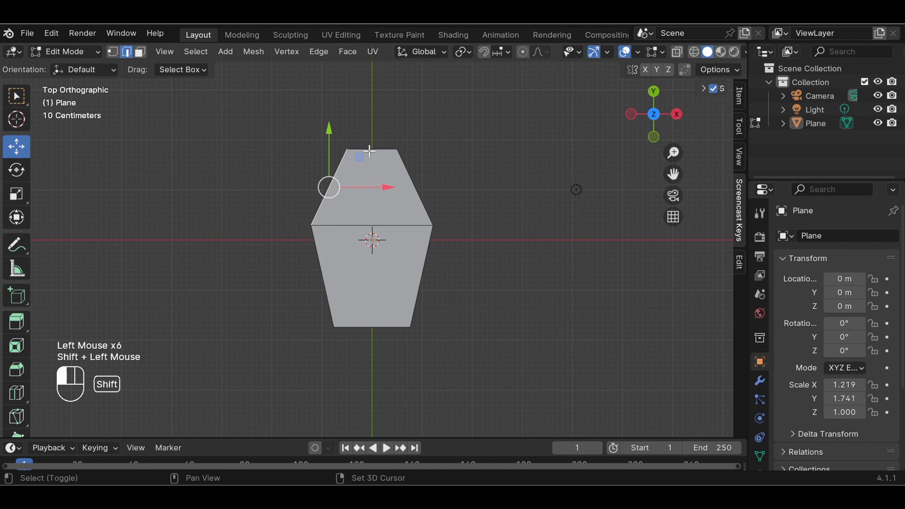
left_click(501, 171)
left_click(332, 181)
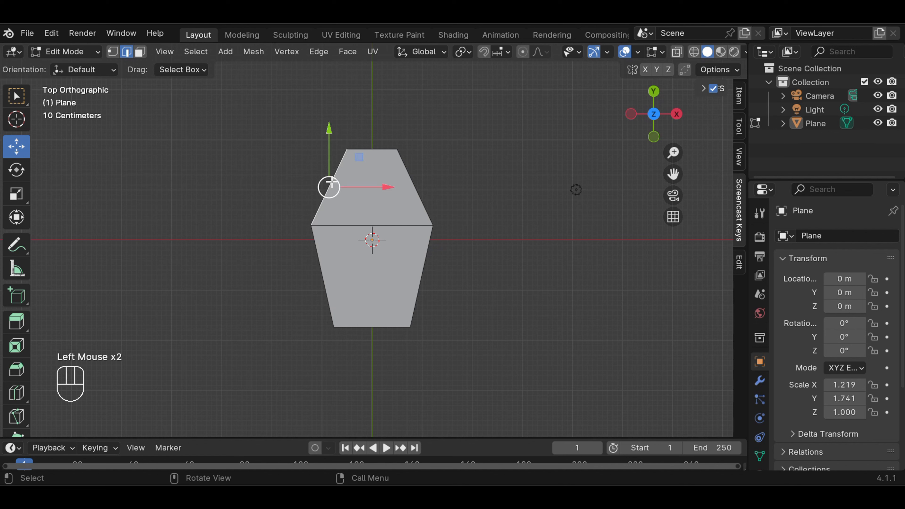
left_click(372, 151, "shift")
left_click(424, 209, "shift")
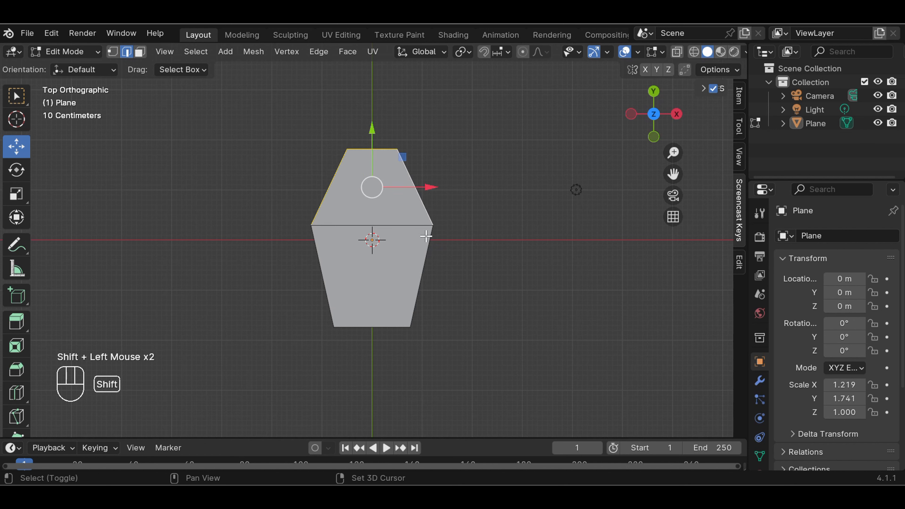
left_click(426, 256, "shift")
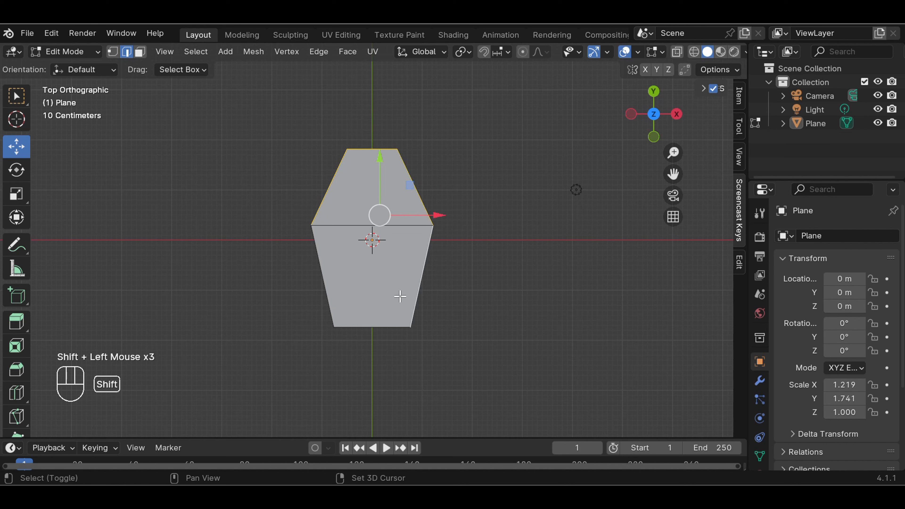
left_click(373, 326, "shift")
left_click(323, 287, "shift")
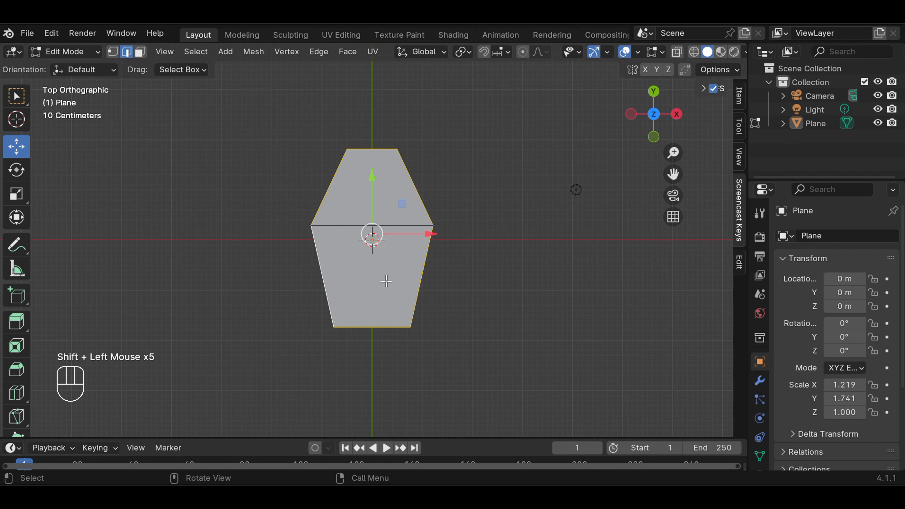
Extrude the six border edges and scale them outward into a rim
key("e")
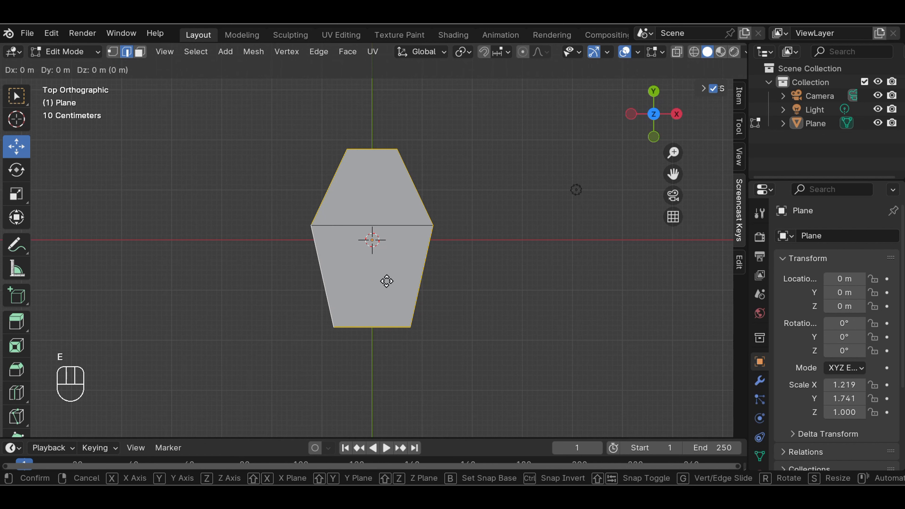
key("s")
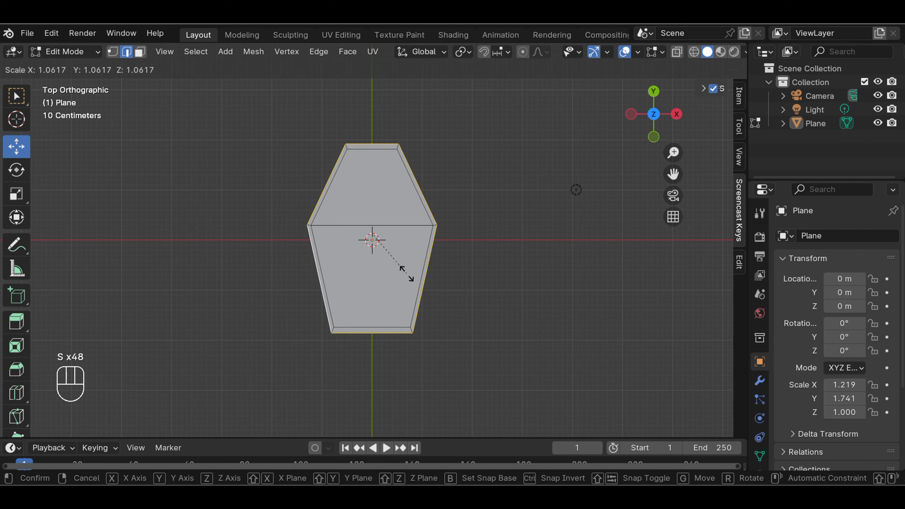
left_click(418, 277)
Click an edge on the right side and return to the Select Box tool
left_click(477, 277)
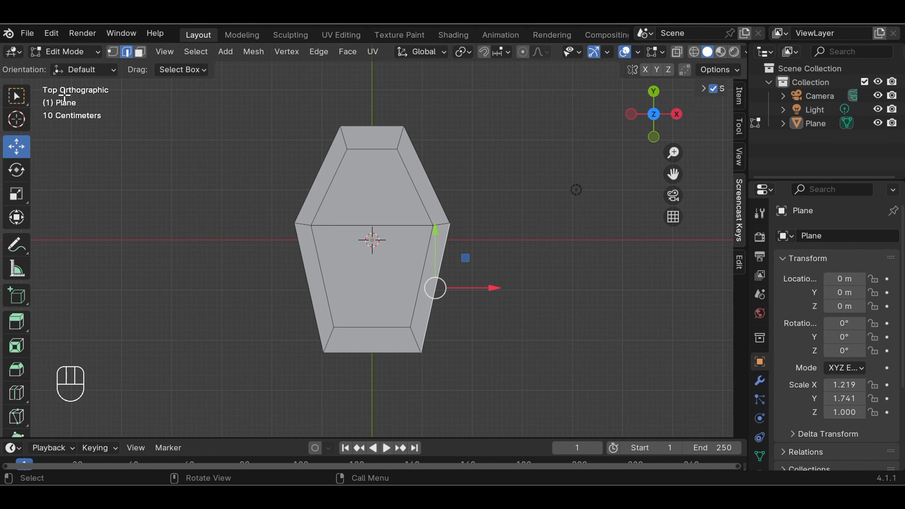
left_click(17, 95)
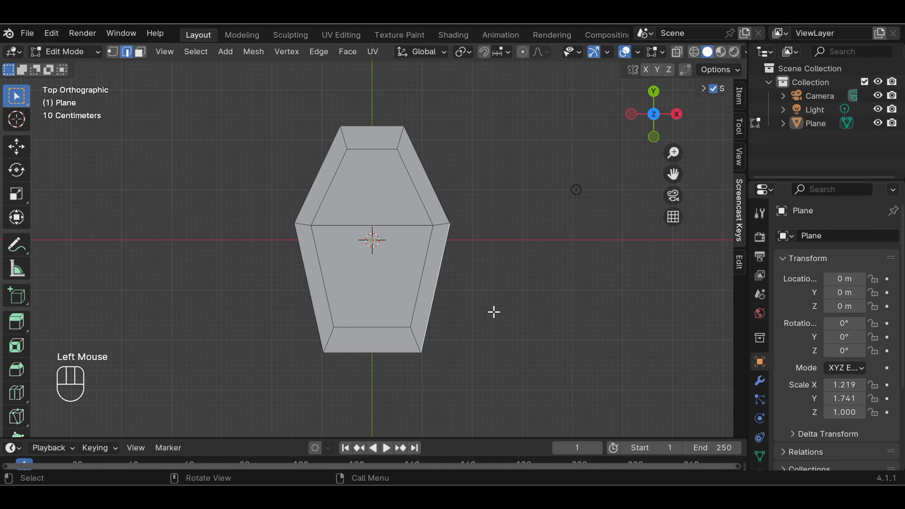
scroll(495, 310, "up", 1)
scroll(499, 311, "down", 1)
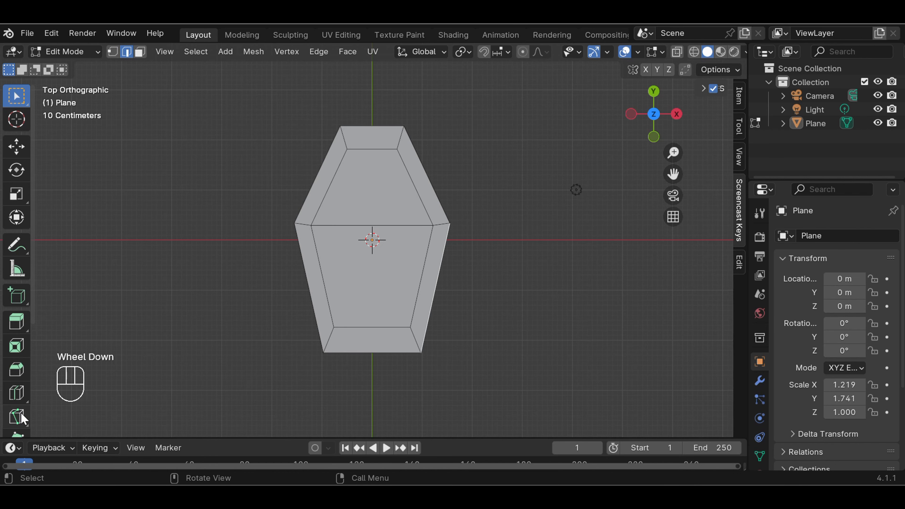
With the Knife tool, make two vertical cuts from the bottom edge to the inner rim edge
scroll(22, 404, "down", 1)
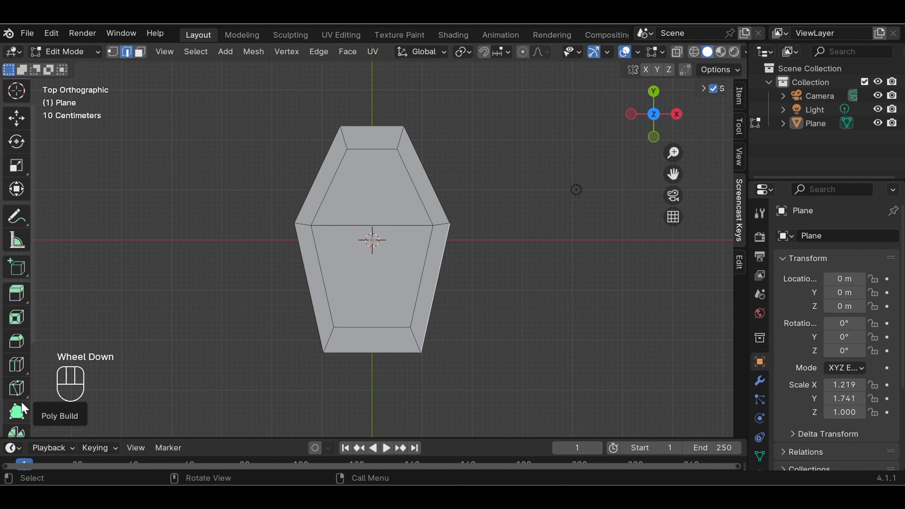
left_click(20, 387)
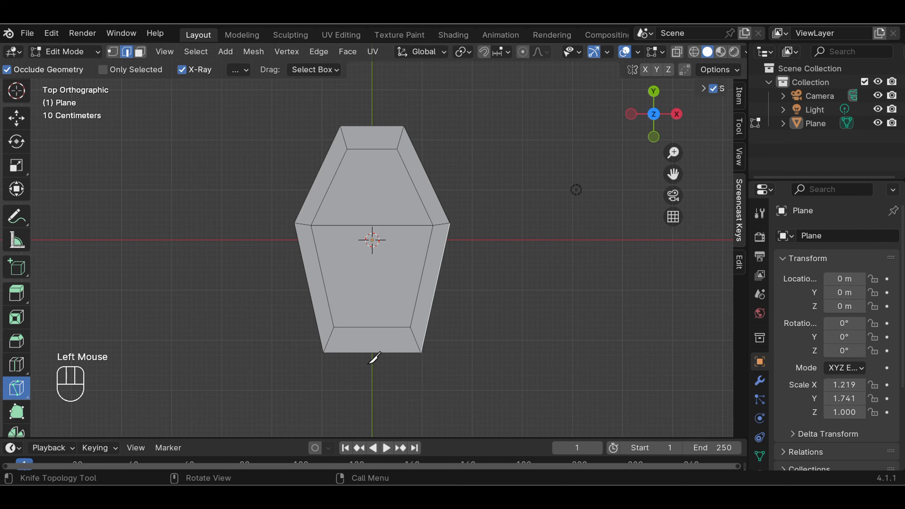
scroll(370, 362, "up", 2)
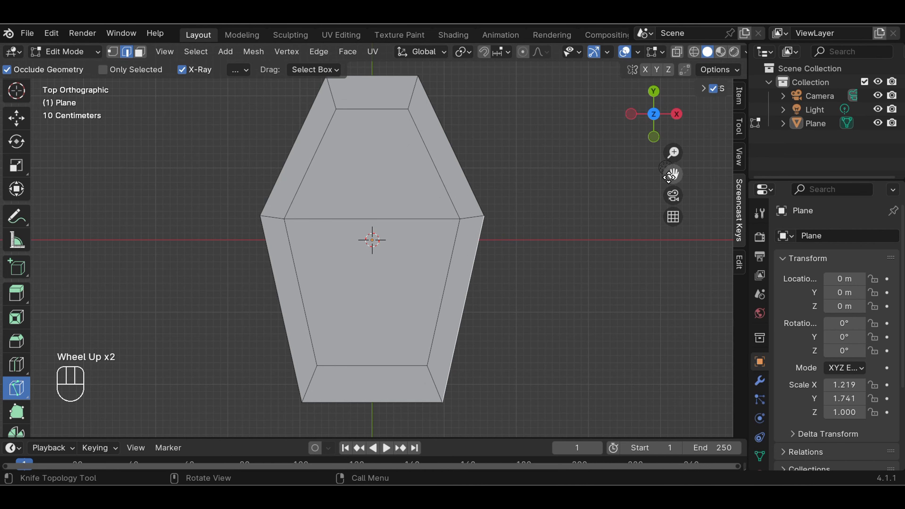
left_click_drag(669, 175, 668, 107)
scroll(353, 348, "up", 1)
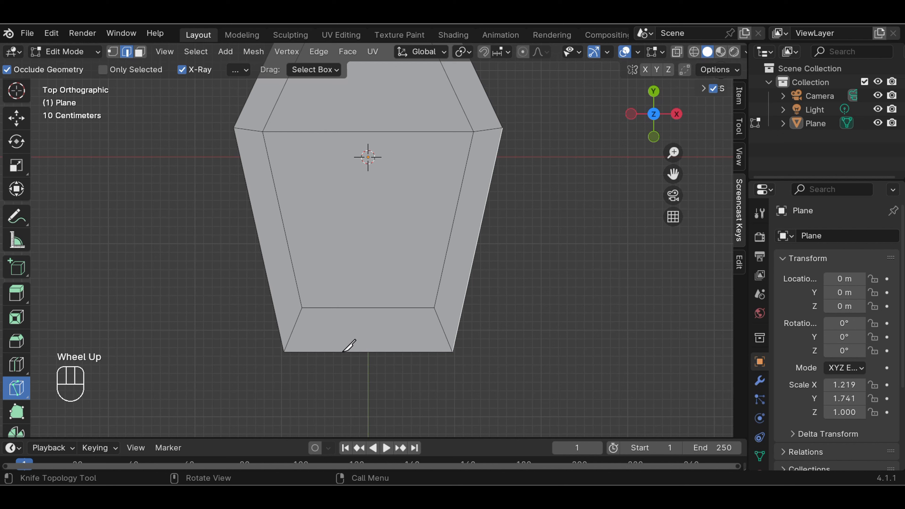
left_click(342, 351)
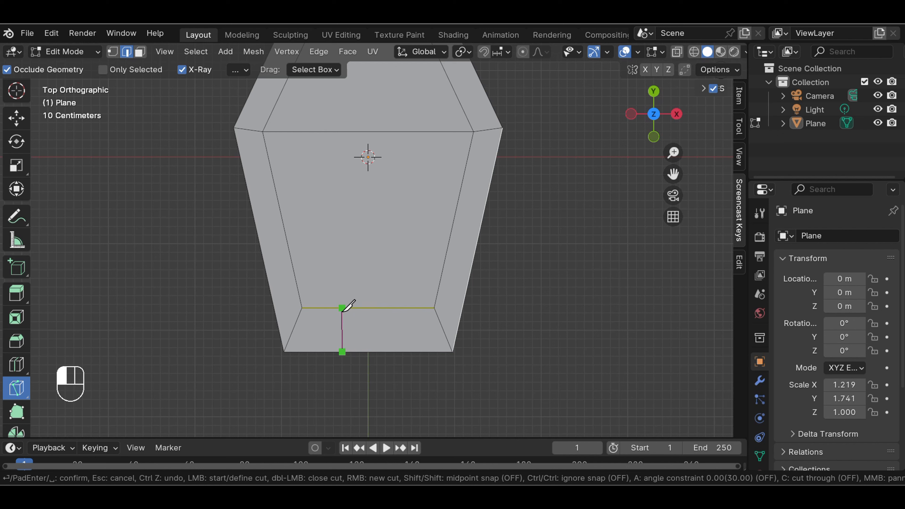
left_click(342, 308)
key("Return")
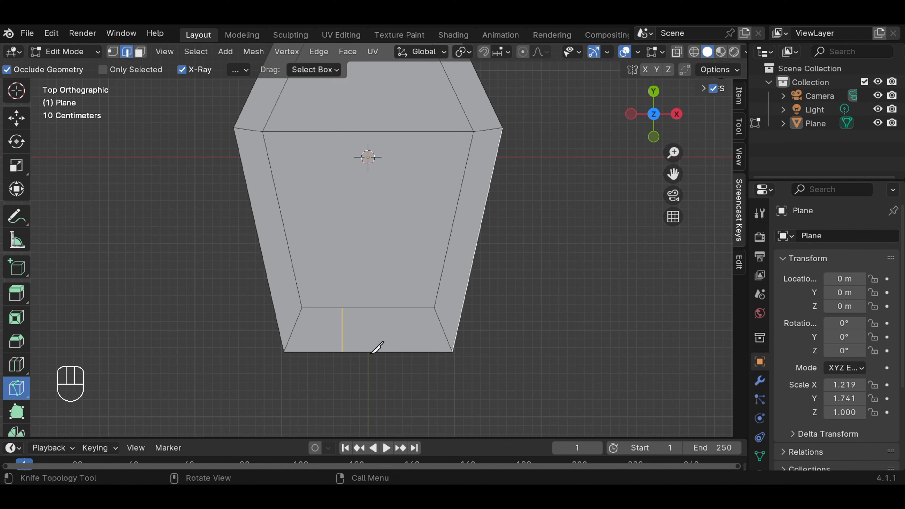
left_click(391, 352)
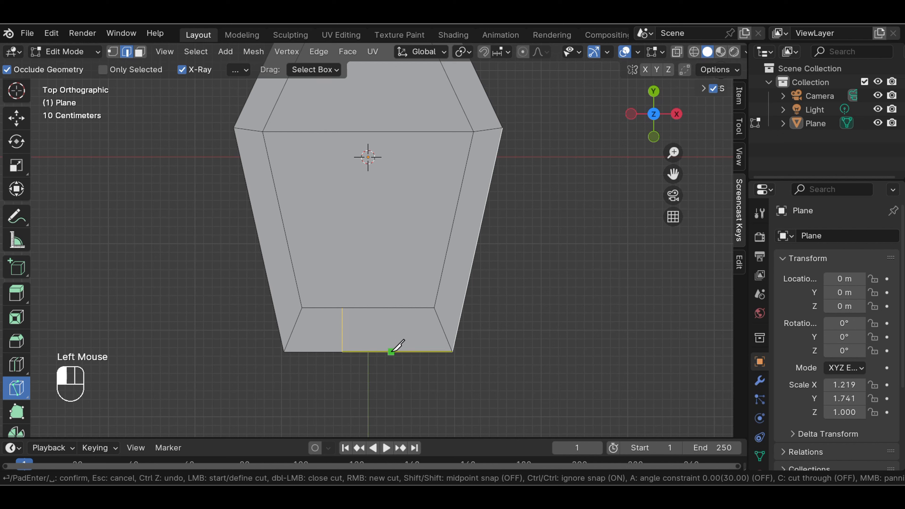
left_click(390, 307)
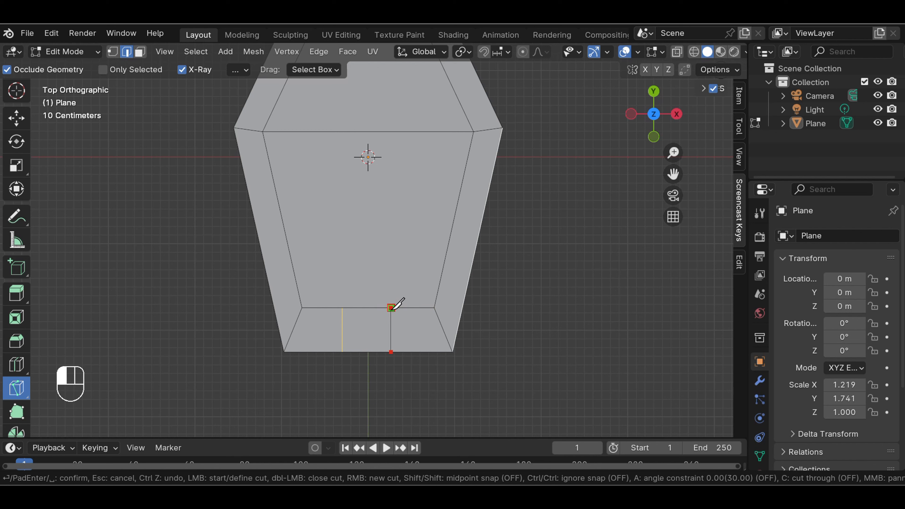
key("Return")
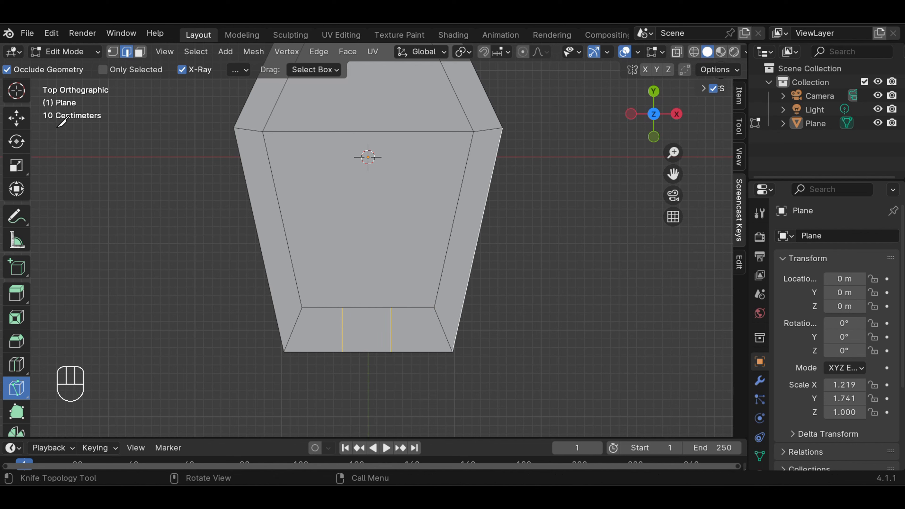
In vertex select, scale the middle piece's two upper vertices closer together
left_click(16, 118)
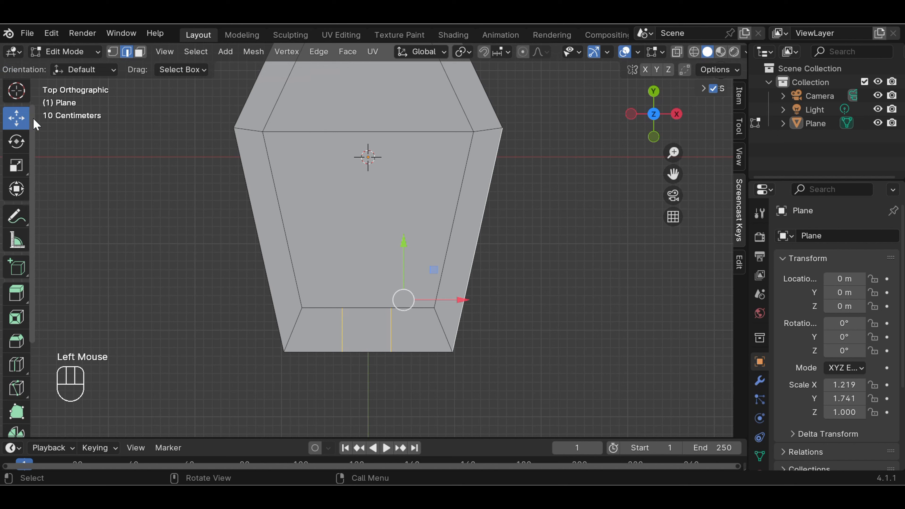
scroll(16, 123, "up", 2)
left_click(16, 95)
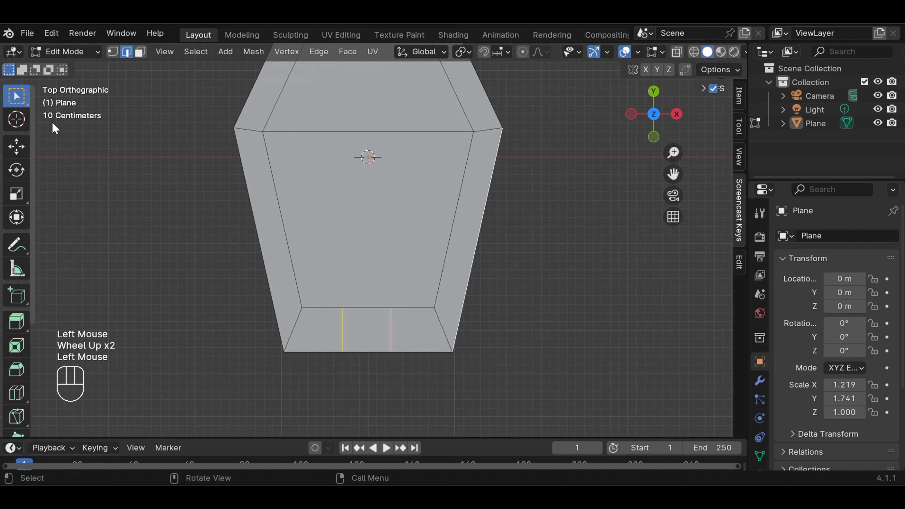
left_click(599, 336)
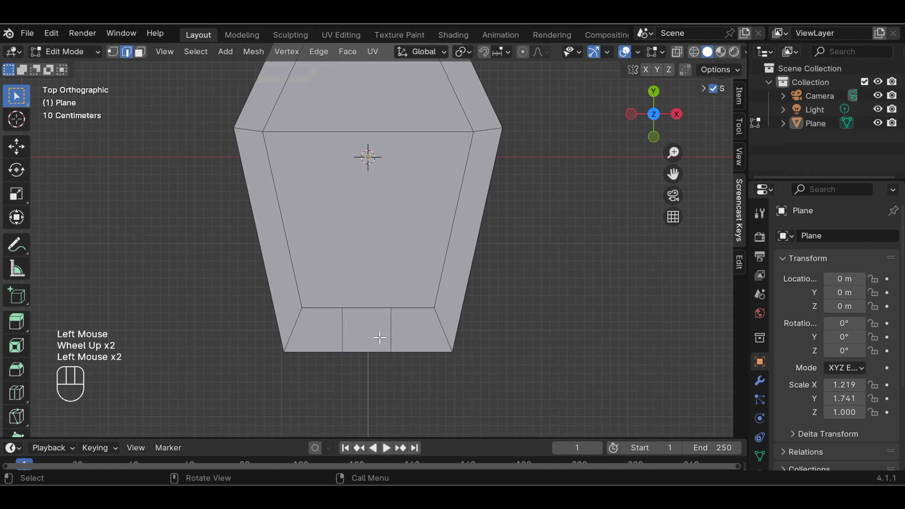
left_click(113, 52)
left_click_drag(338, 304, 405, 314)
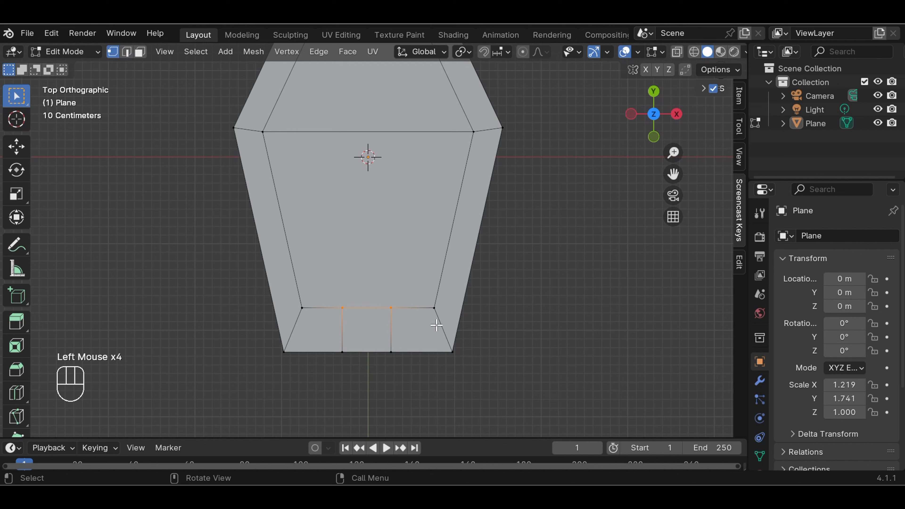
key("s")
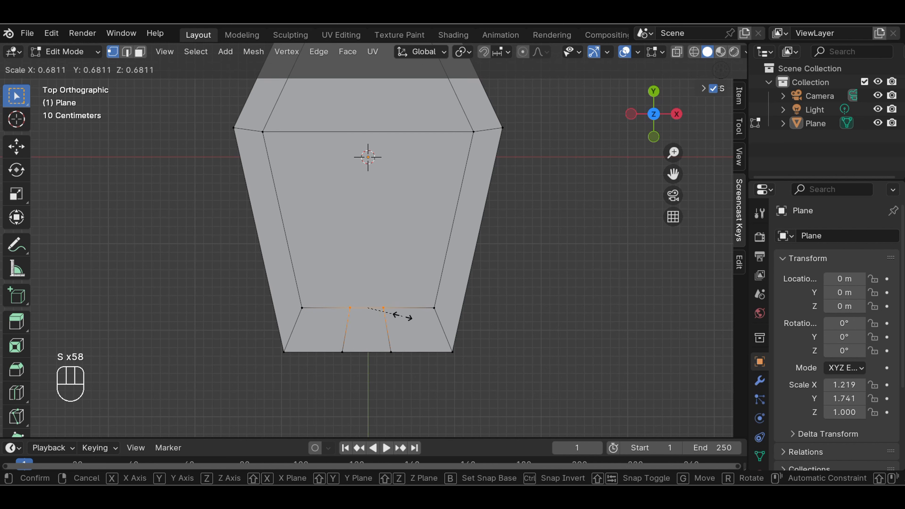
left_click(406, 315)
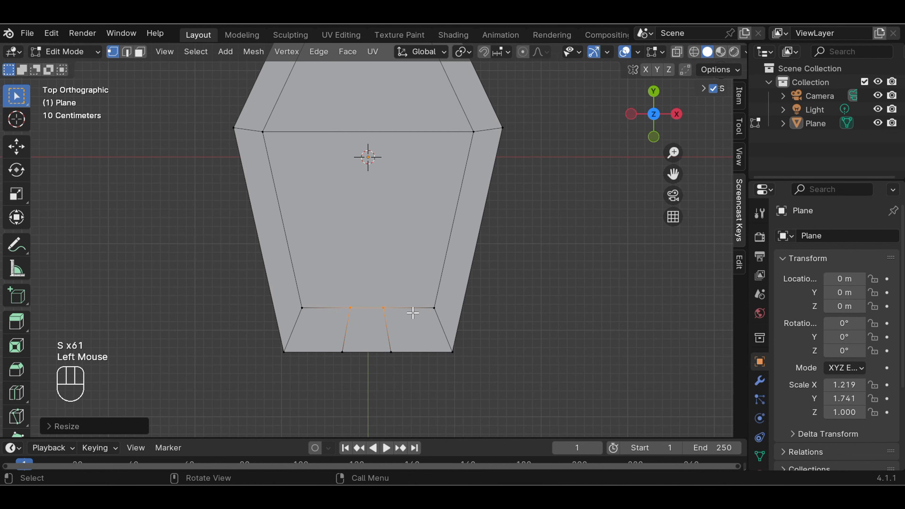
left_click(511, 306)
Switch to edge select and select the middle piece's bottom edge
scroll(484, 238, "down", 2)
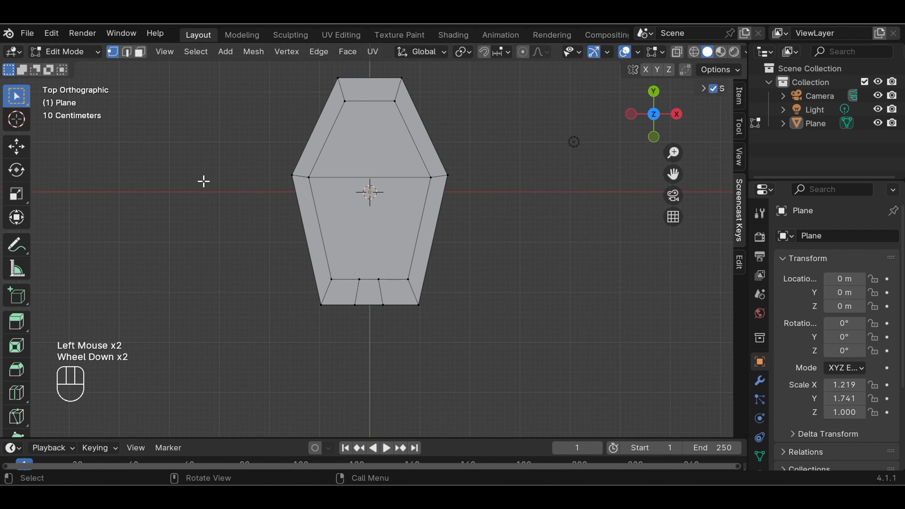
left_click(129, 59)
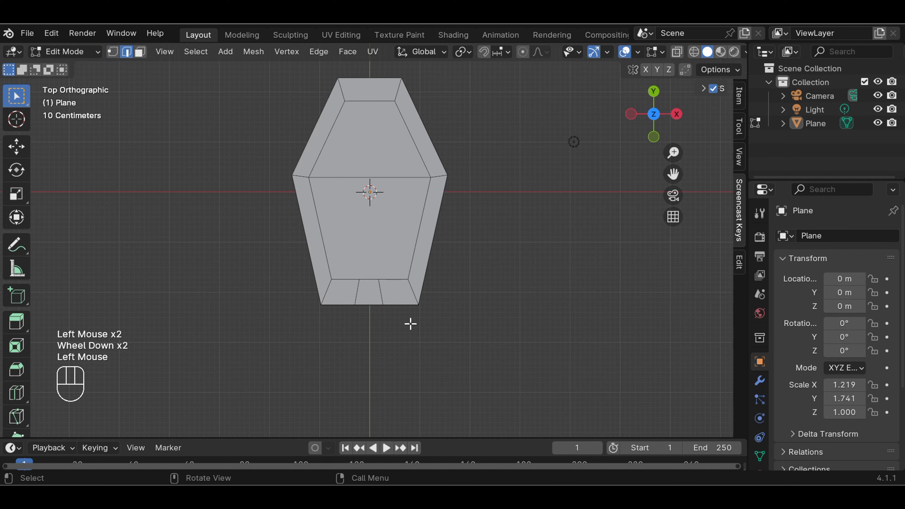
left_click(378, 304)
scroll(467, 311, "down", 1)
scroll(468, 311, "down", 1)
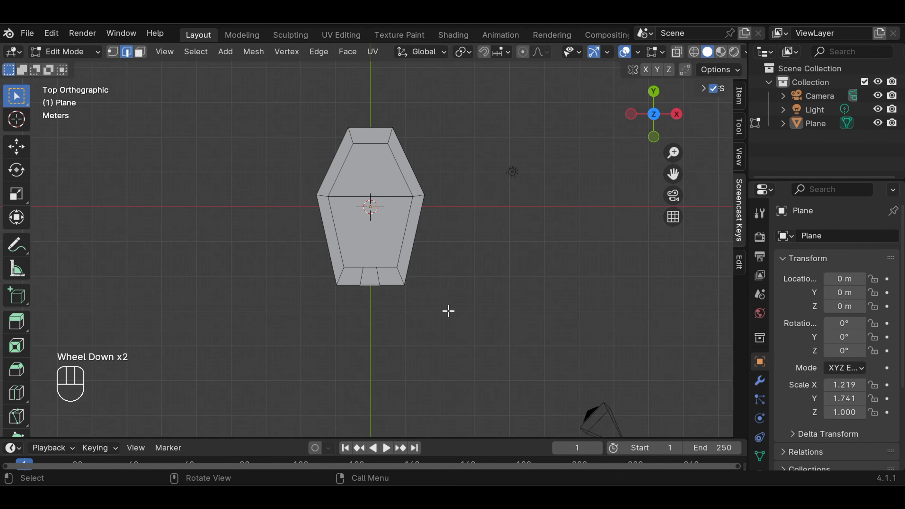
Extrude the bottom middle edge straight down along Y into a long handle
key("e")
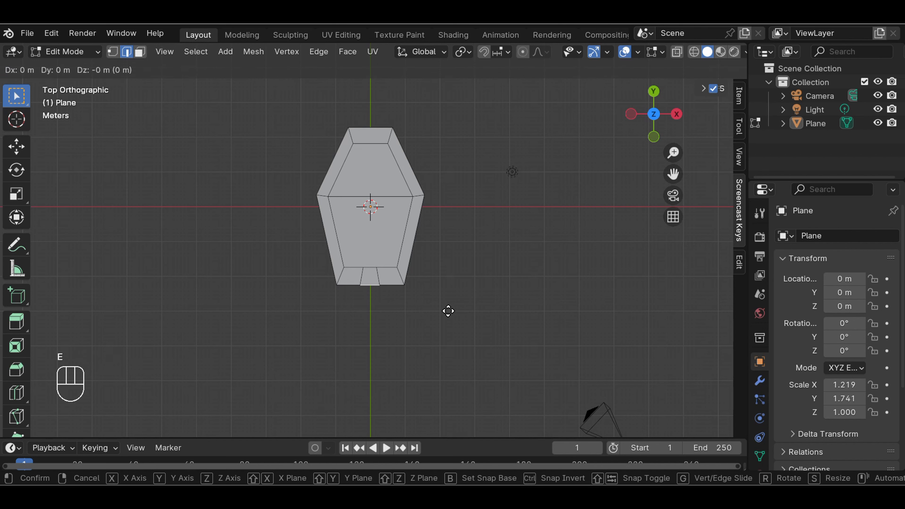
key("y")
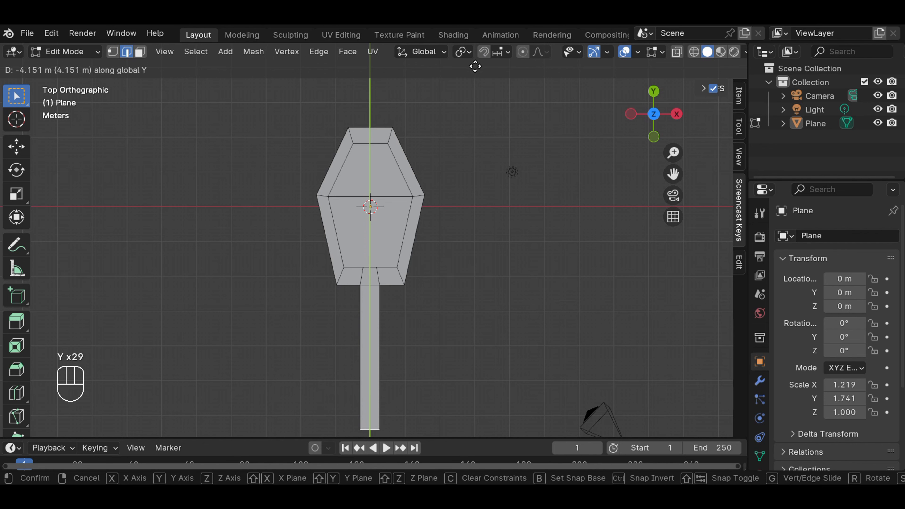
left_click(477, 164)
scroll(478, 164, "down", 3)
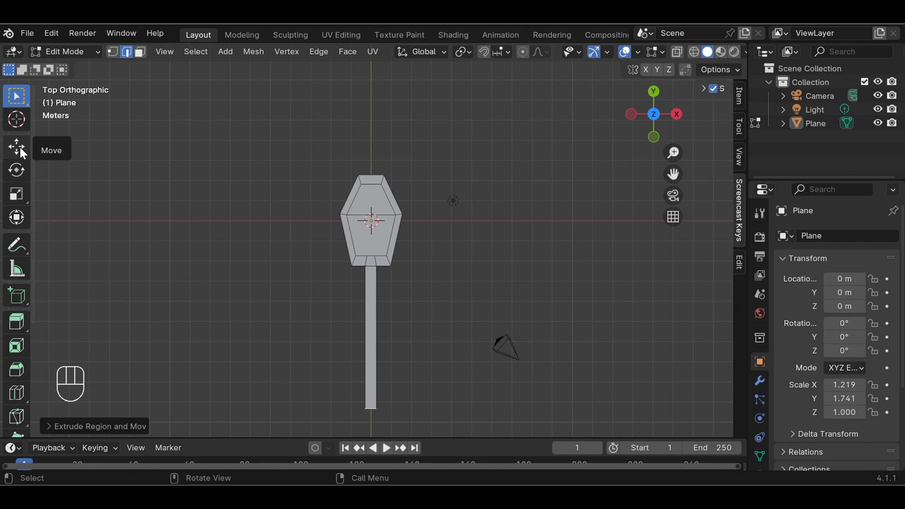
Shorten the handle by moving its end edge up with the Move tool, then deselect
left_click(20, 150)
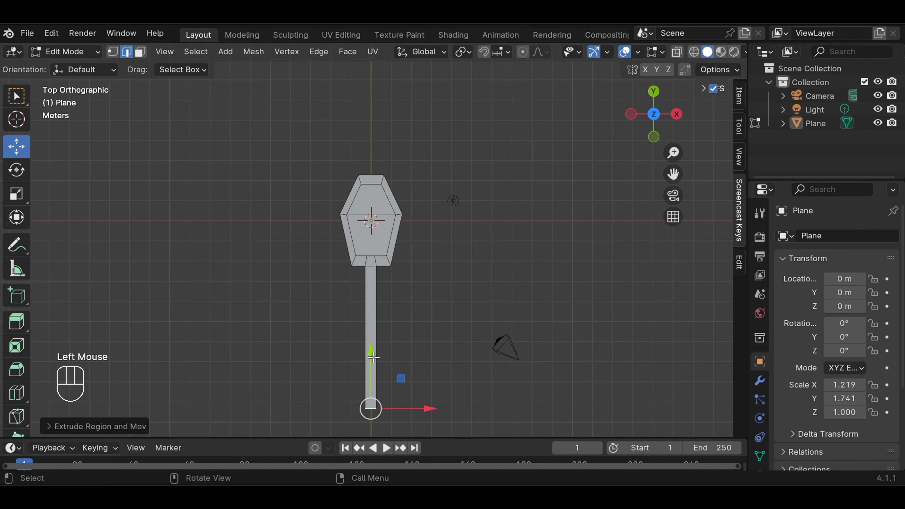
mouse_move(372, 354)
left_mouse_down()
mouse_move(369, 334)
mouse_move(369, 344)
left_mouse_up()
left_click(453, 317)
left_click(464, 313)
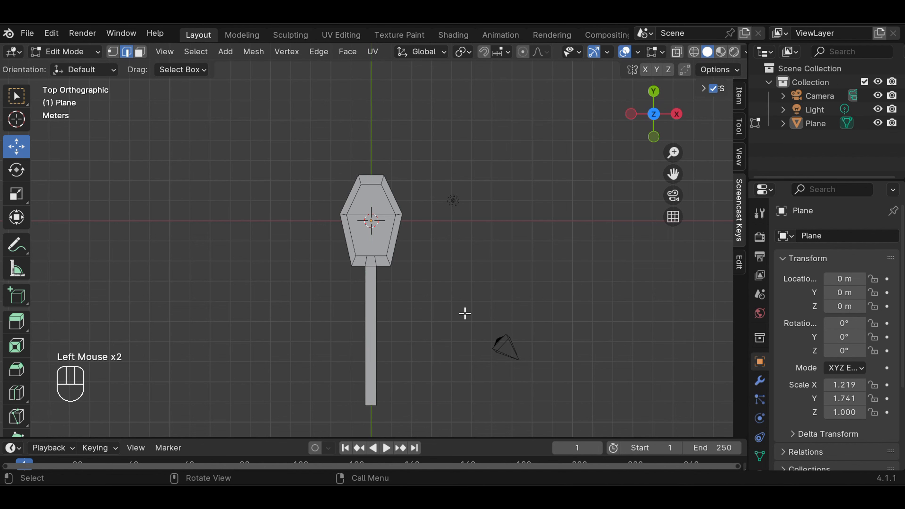
left_click(17, 95)
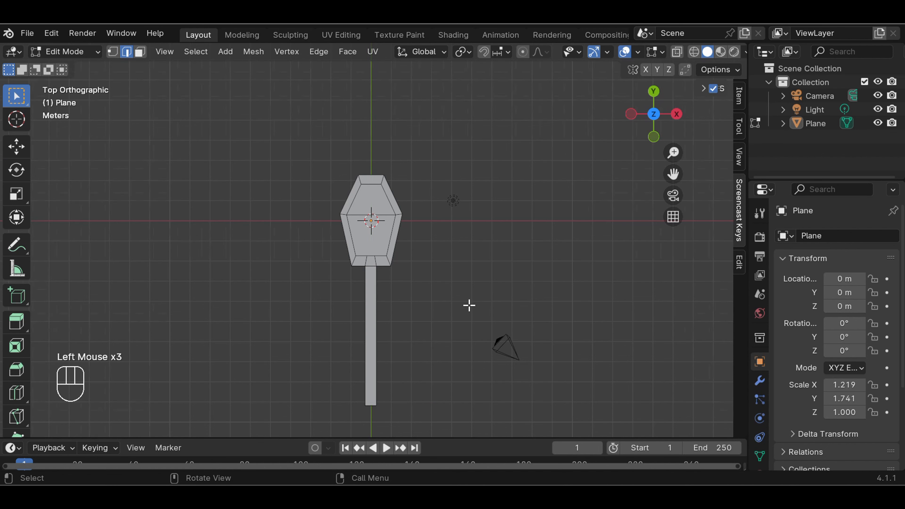
scroll(468, 305, "up", 5)
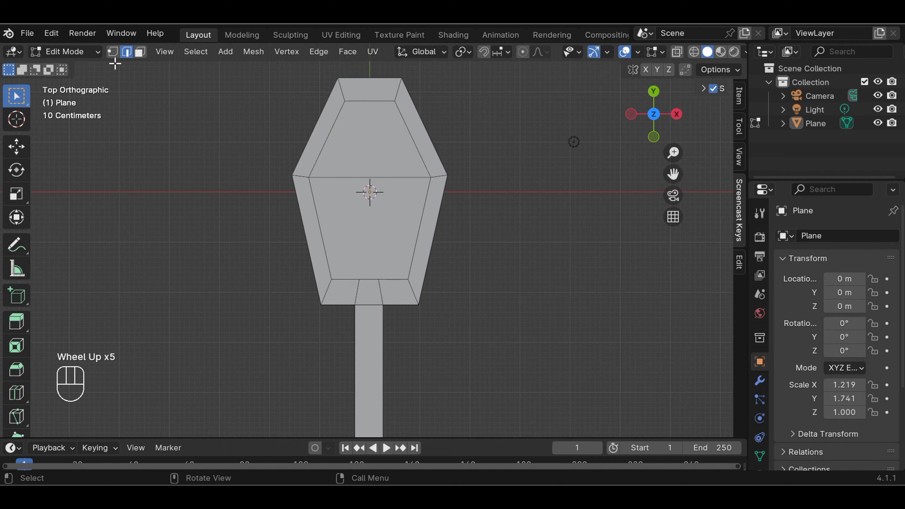
In vertex mode, scale the head's two bottom corner vertices slightly inward
left_click(113, 52)
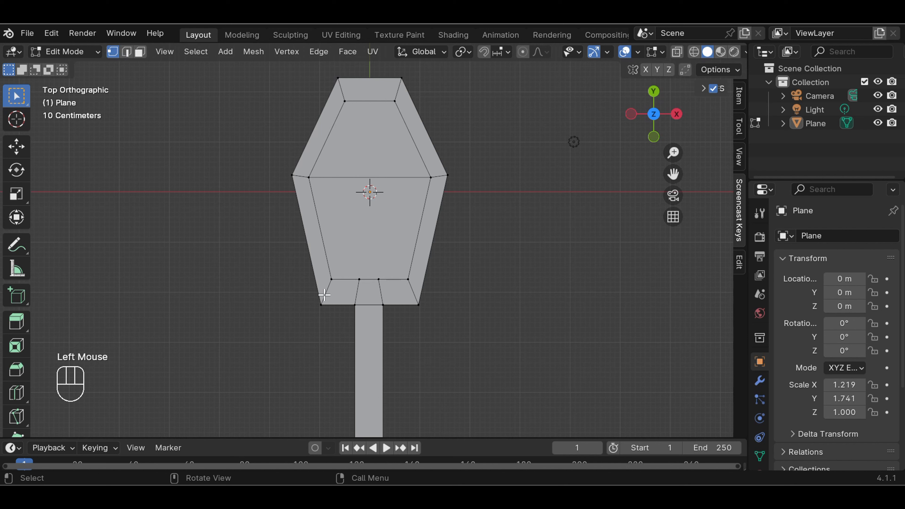
left_click_drag(310, 291, 335, 309)
key("shift")
left_click_drag(434, 297, 408, 309, "shift")
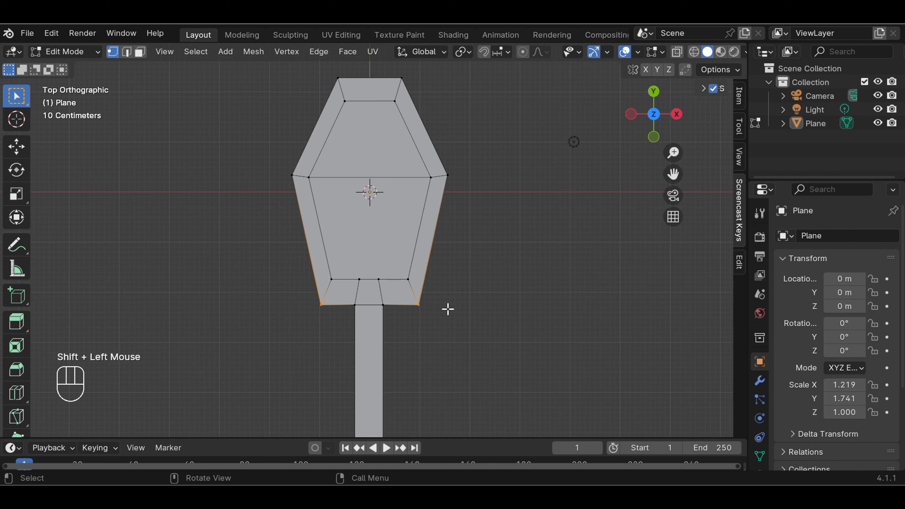
key("s")
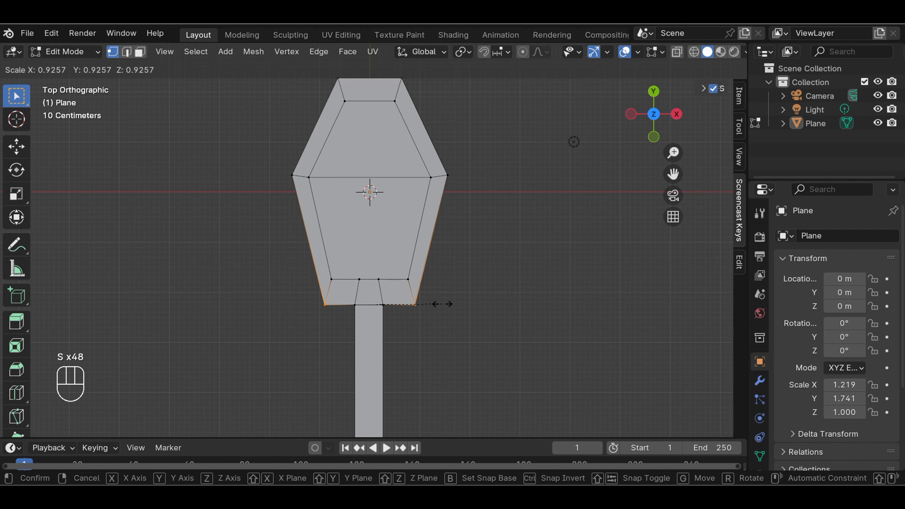
left_click(442, 304)
Scale the head's widest middle row of vertices inward to about 0.91
left_click(504, 272)
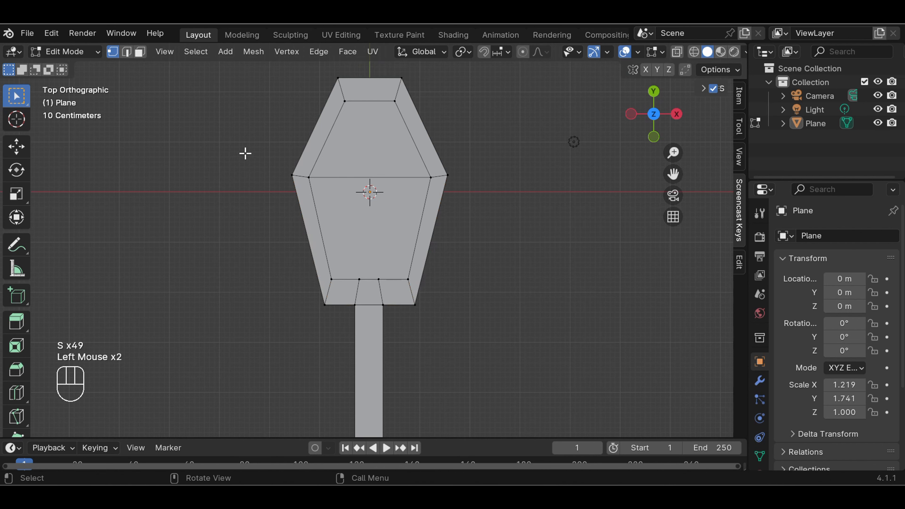
left_click_drag(245, 153, 513, 213)
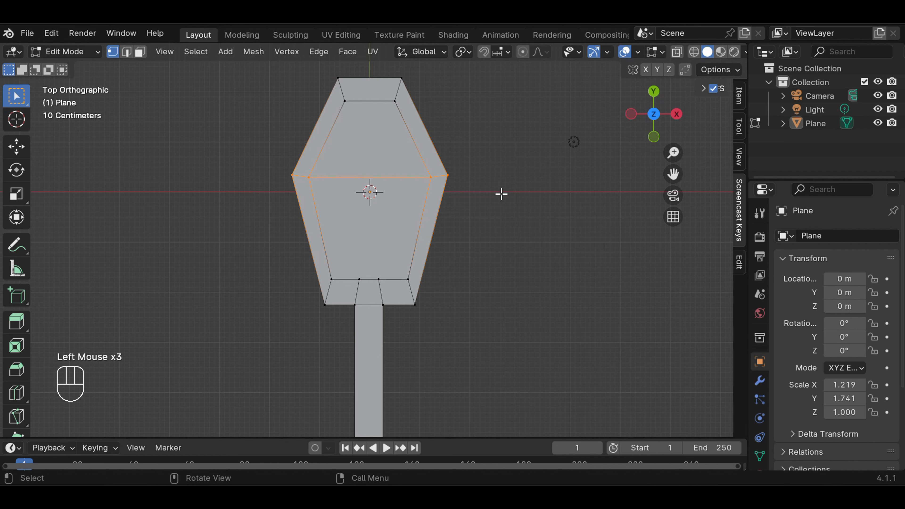
key("s")
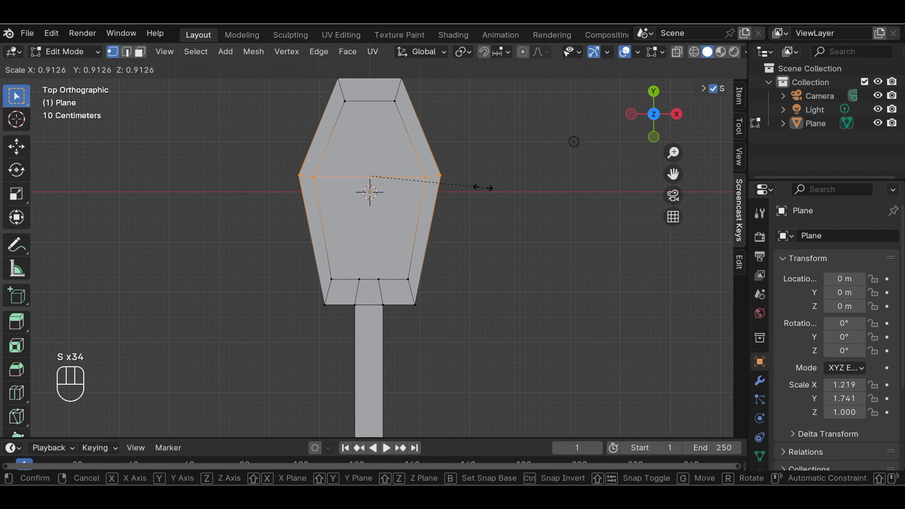
left_click(479, 188)
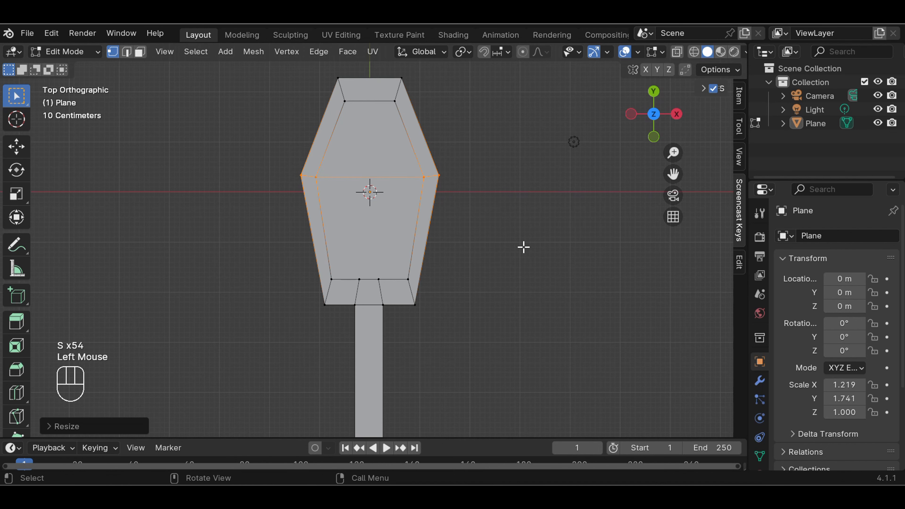
left_click(523, 246)
scroll(516, 241, "down", 3)
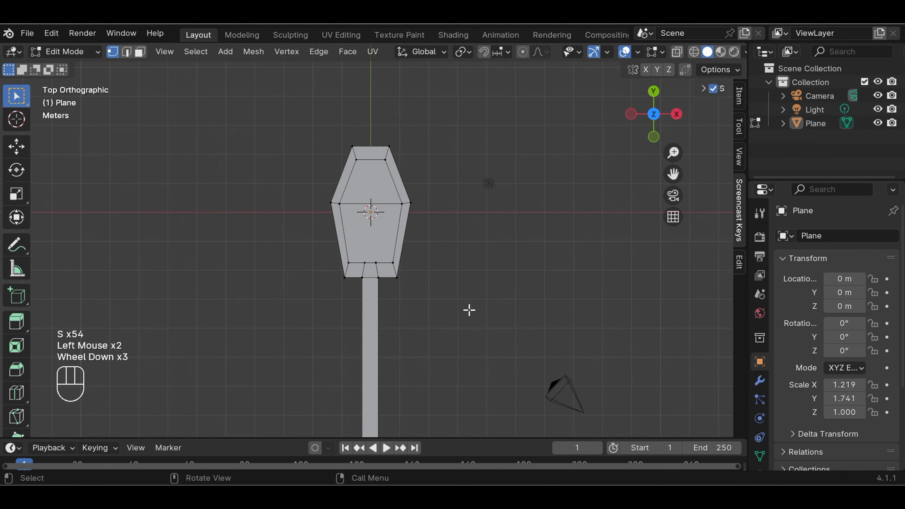
Check the spoon outline in front, right and top views, then orbit into perspective
key("KP_1")
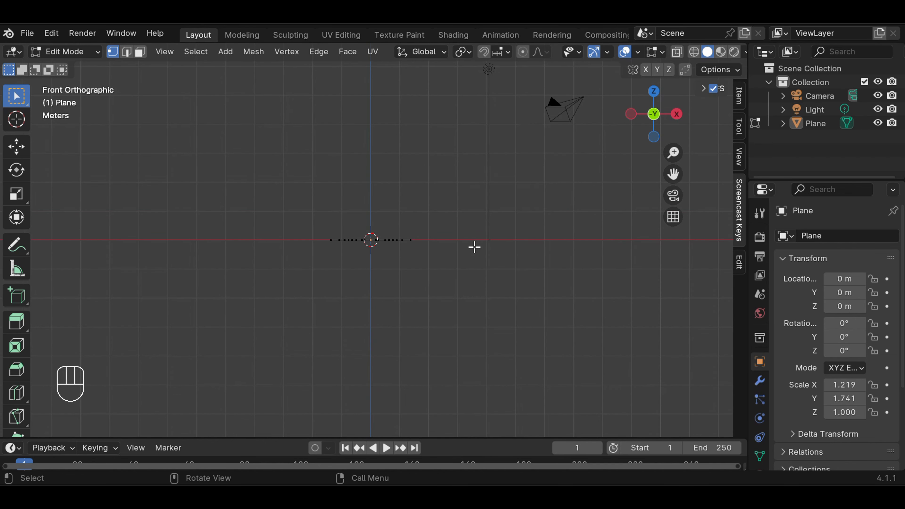
key("KP_3")
key("KP_7")
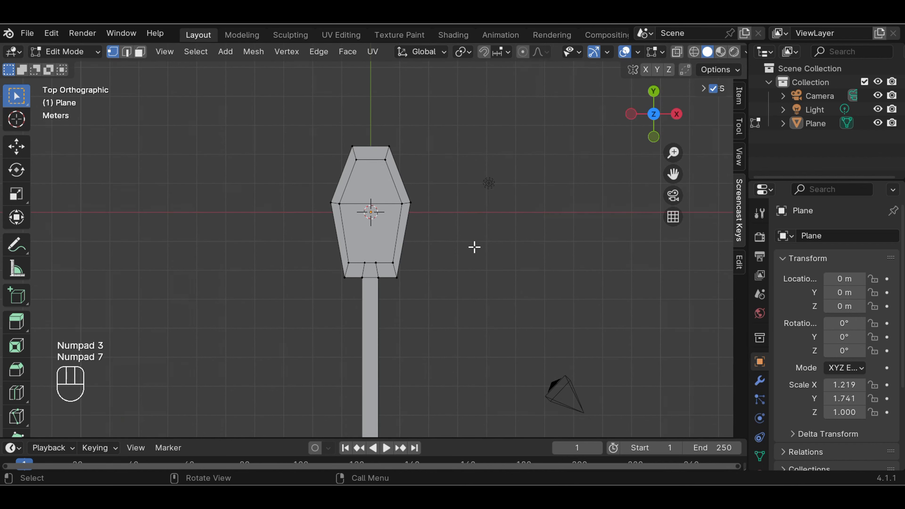
middle_click_drag(447, 292, 302, 177)
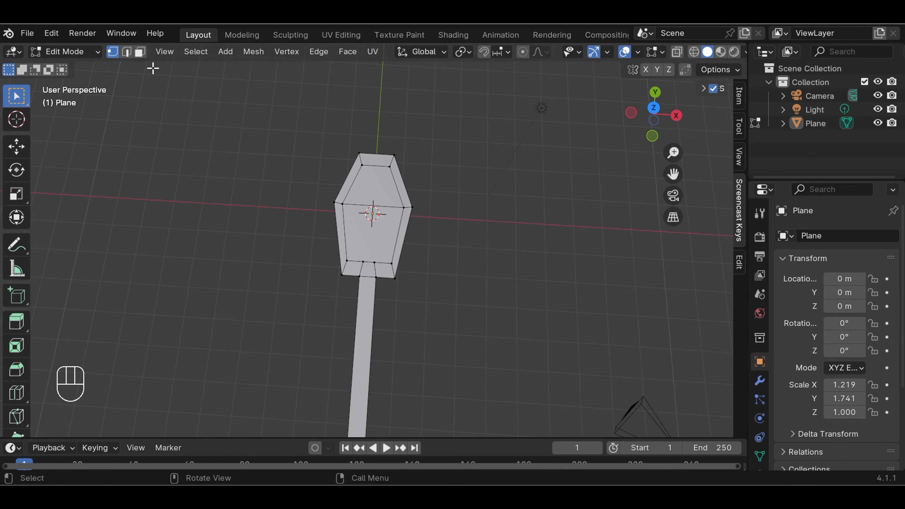
Select the long handle's faces in Face select mode and frame the handle
left_click(139, 51)
double_click(366, 332)
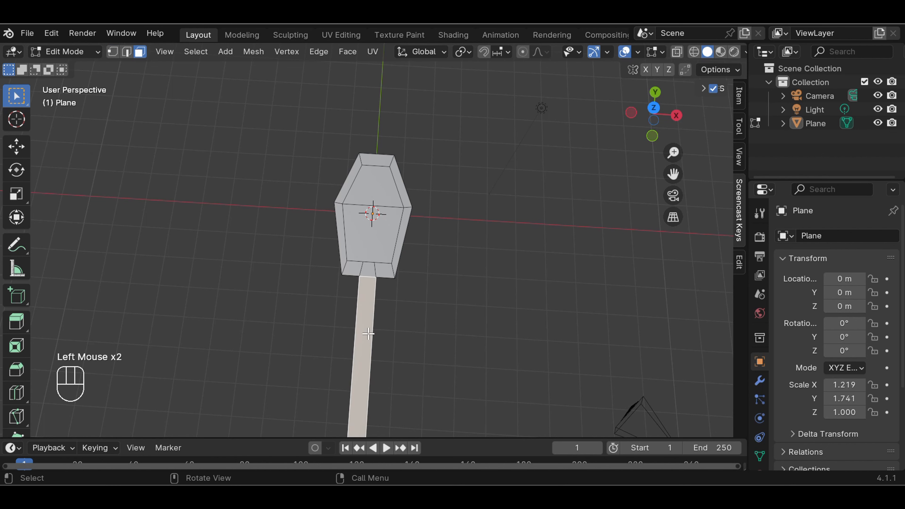
middle_click_drag(548, 327, 563, 317)
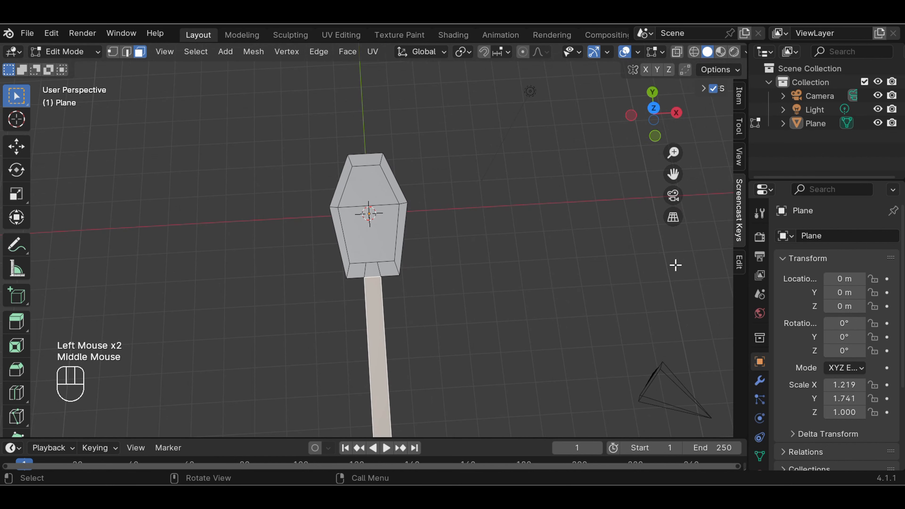
left_click_drag(673, 174, 673, 167)
left_click_drag(673, 174, 398, 283)
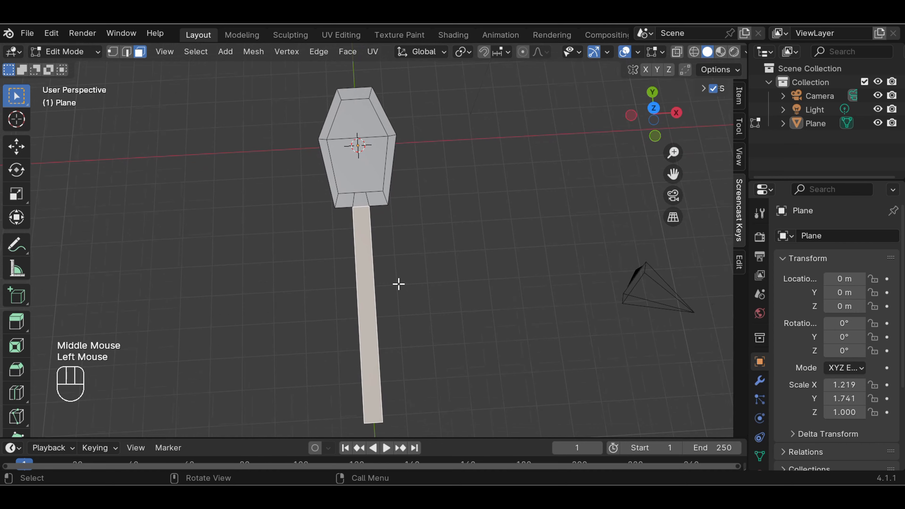
scroll(398, 283, "up", 3)
mouse_move(499, 291)
middle_mouse_down()
mouse_move(488, 295)
mouse_move(492, 301)
middle_mouse_up()
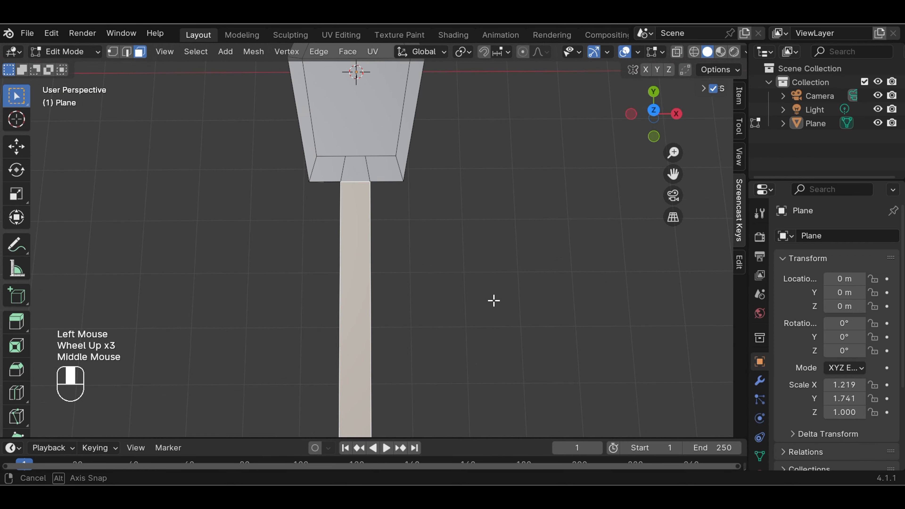
Add a loop cut across the handle near the bowl with Ctrl+R
key("ctrl+r")
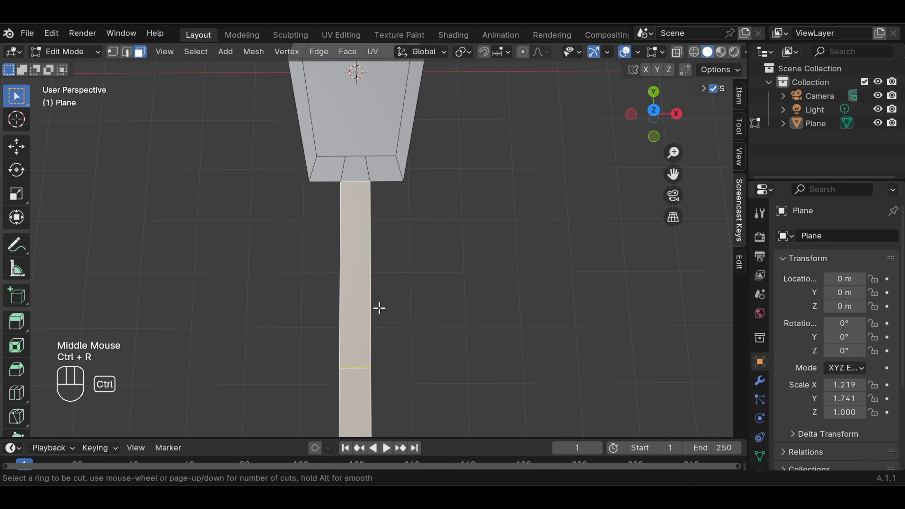
left_click(368, 280)
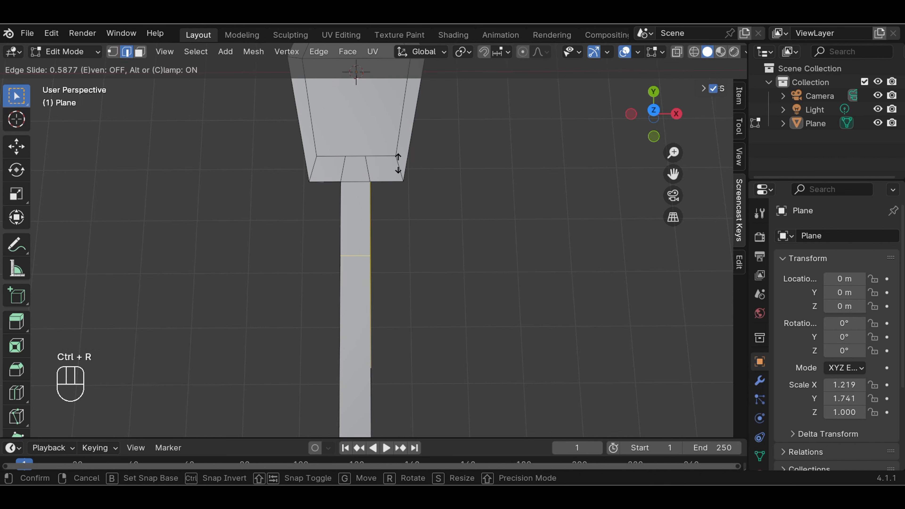
left_click(420, 133)
left_click(508, 241)
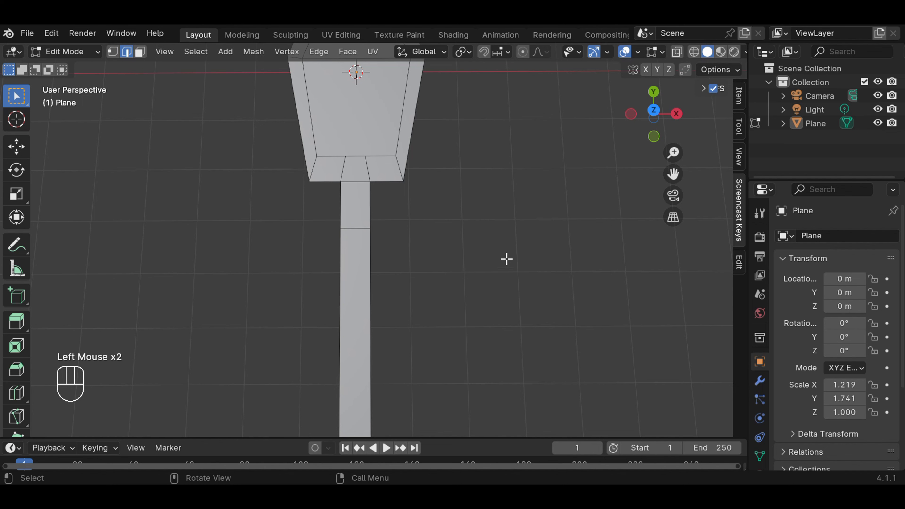
middle_click_drag(468, 265, 624, 174)
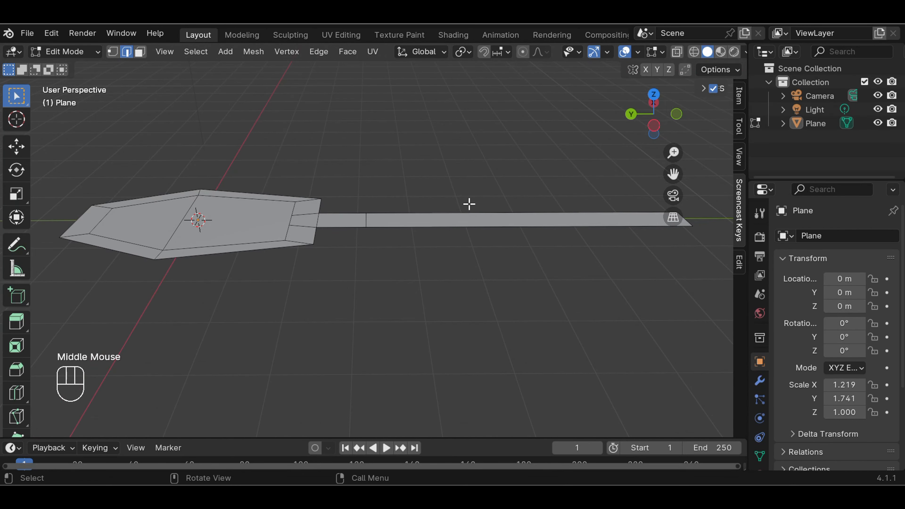
middle_click_drag(468, 202, 470, 200)
scroll(470, 200, "up", 1)
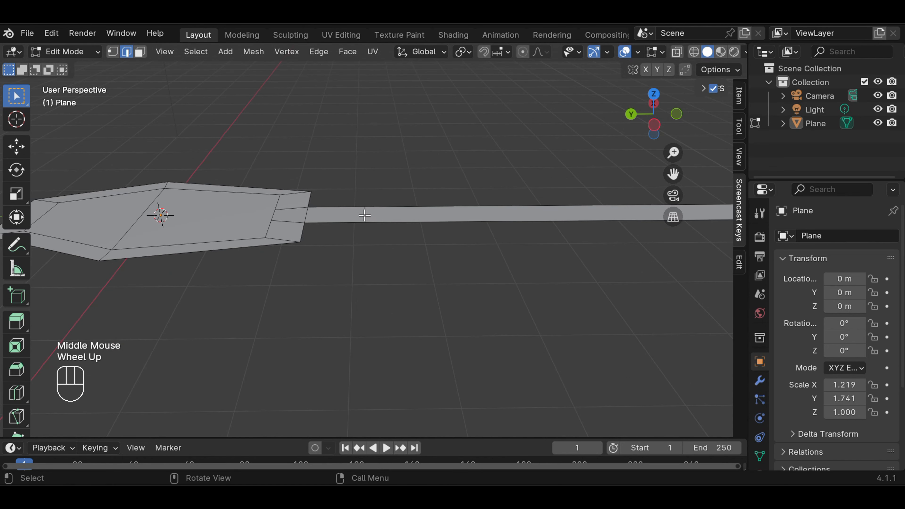
Raise the new handle edge upward along Z with the Move gizmo
left_click(364, 215)
left_click(20, 146)
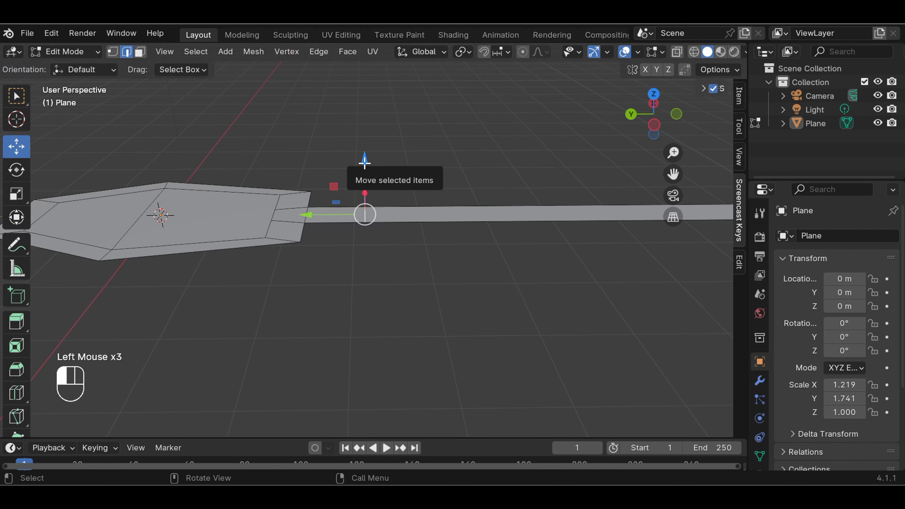
left_click_drag(362, 162, 364, 150)
left_click(478, 171)
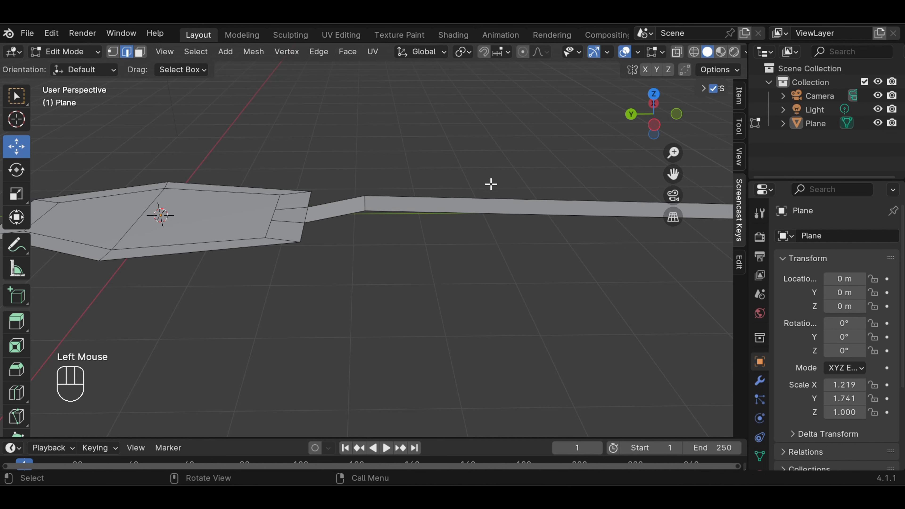
scroll(492, 185, "down", 3)
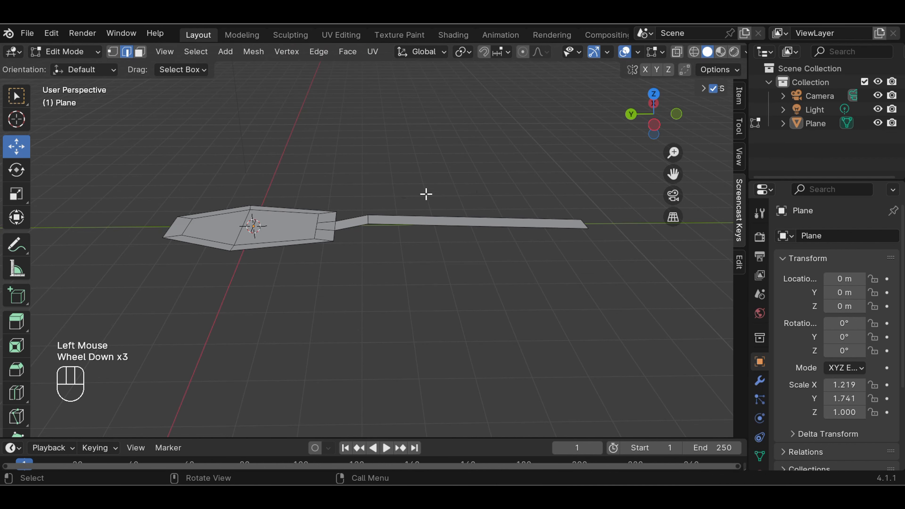
scroll(388, 200, "up", 3)
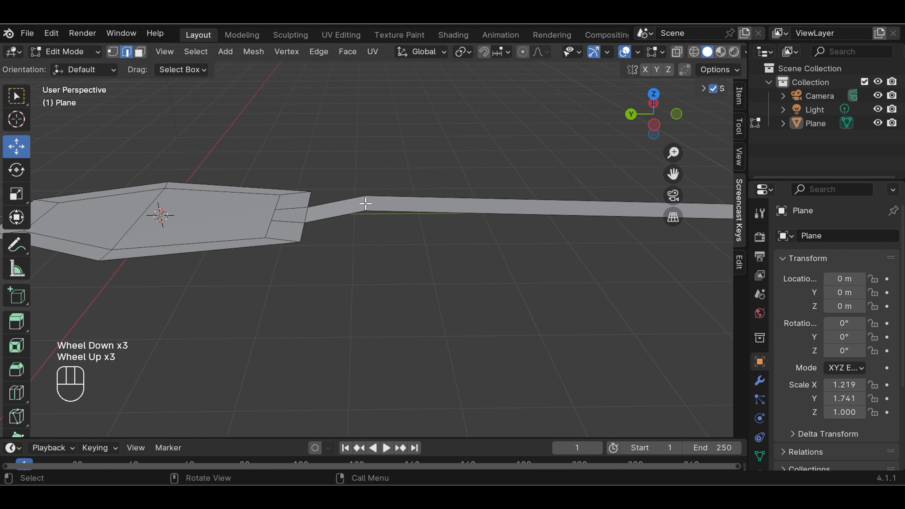
Lower the vertex at the handle's bend slightly along Z
left_click(366, 204)
left_click_drag(364, 153, 365, 156)
scroll(463, 167, "down", 2)
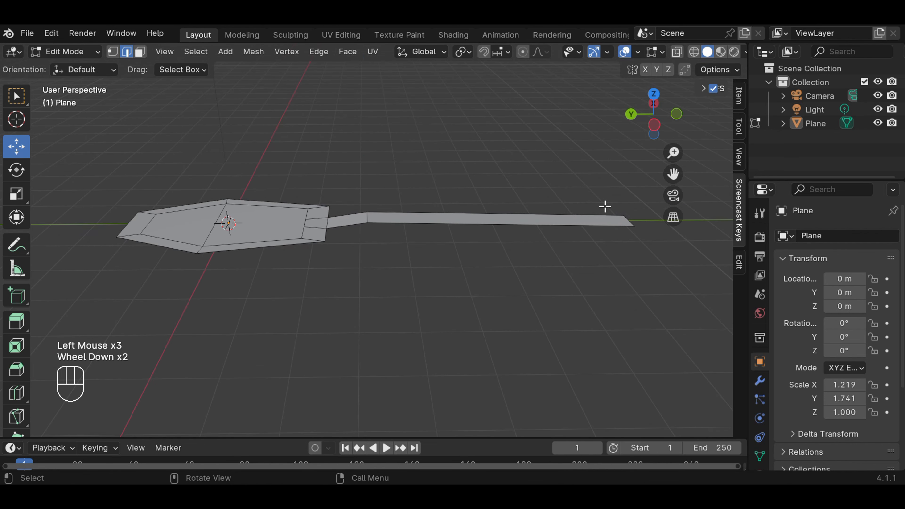
middle_click_drag(604, 204, 560, 247)
scroll(644, 266, "up", 1)
Loop-cut the long handle face, placing the new edge loop close to the tip
scroll(646, 268, "down", 1)
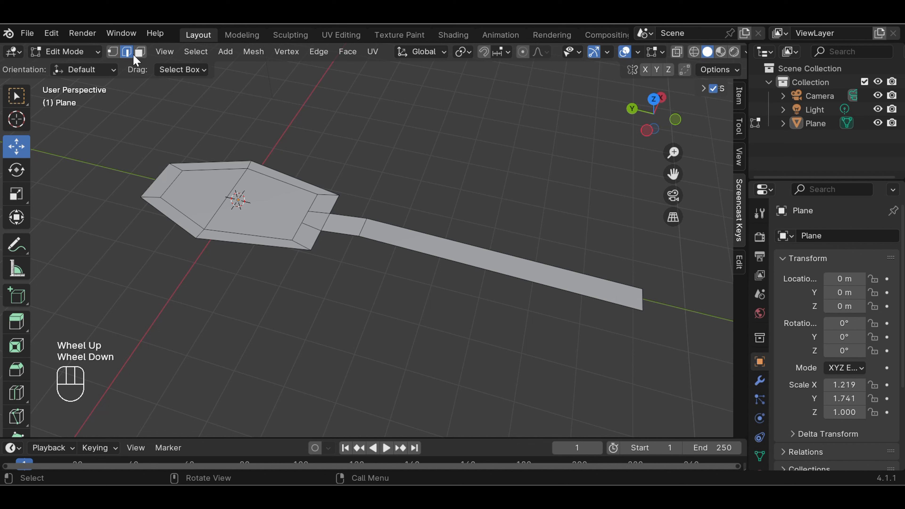
left_click(139, 52)
left_click(601, 286)
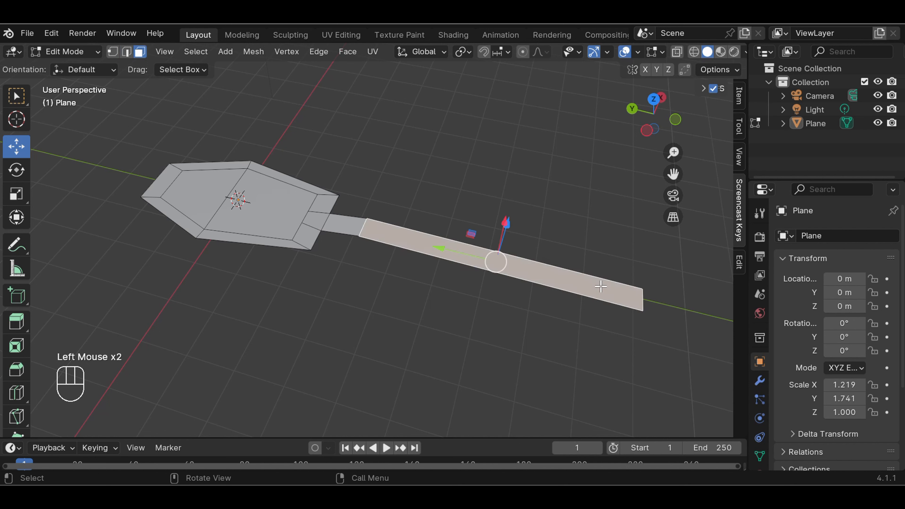
key("ctrl")
key("ctrl+r")
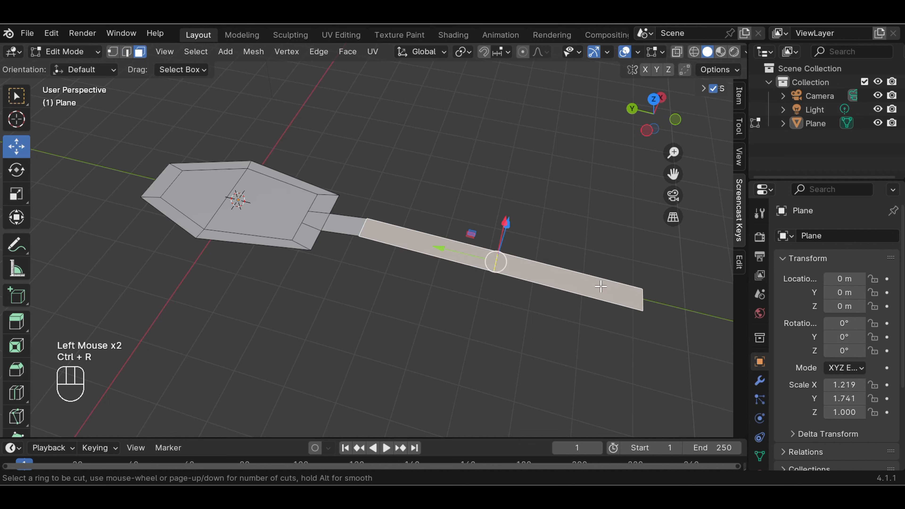
left_click(601, 286)
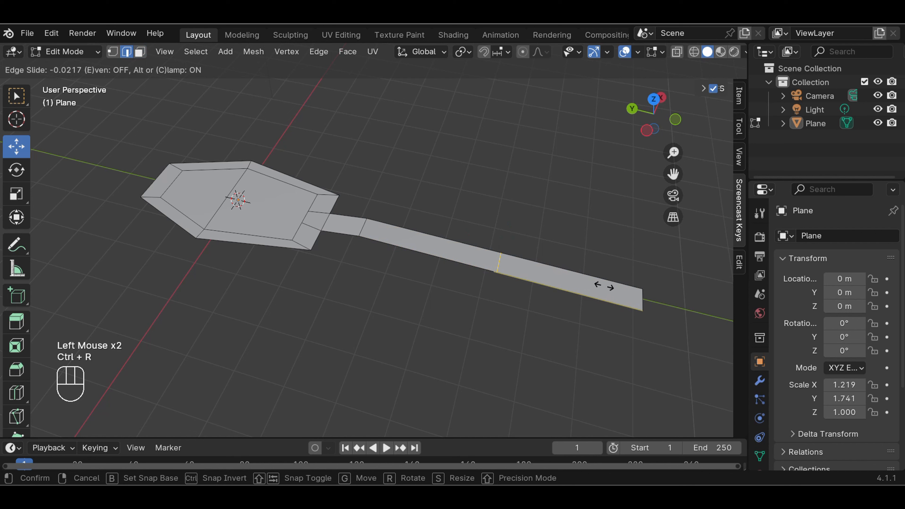
left_click(719, 325)
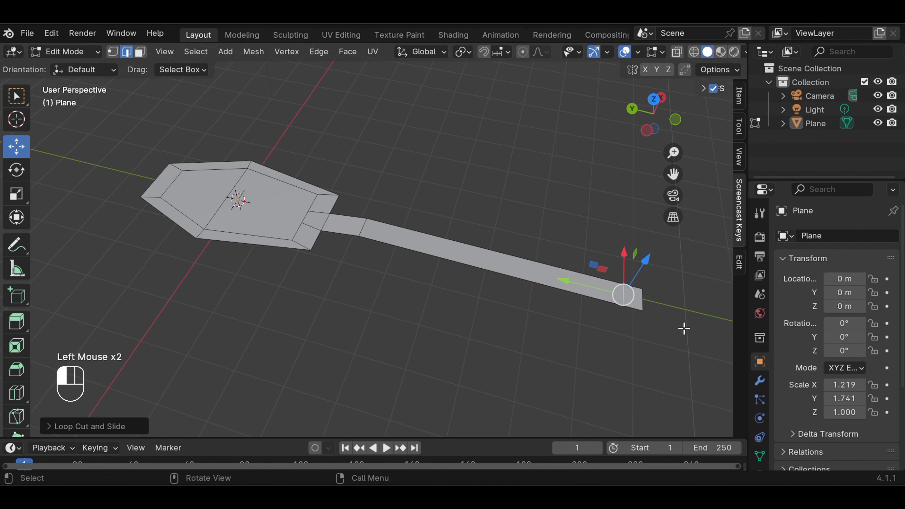
left_click(683, 328)
left_click(16, 101)
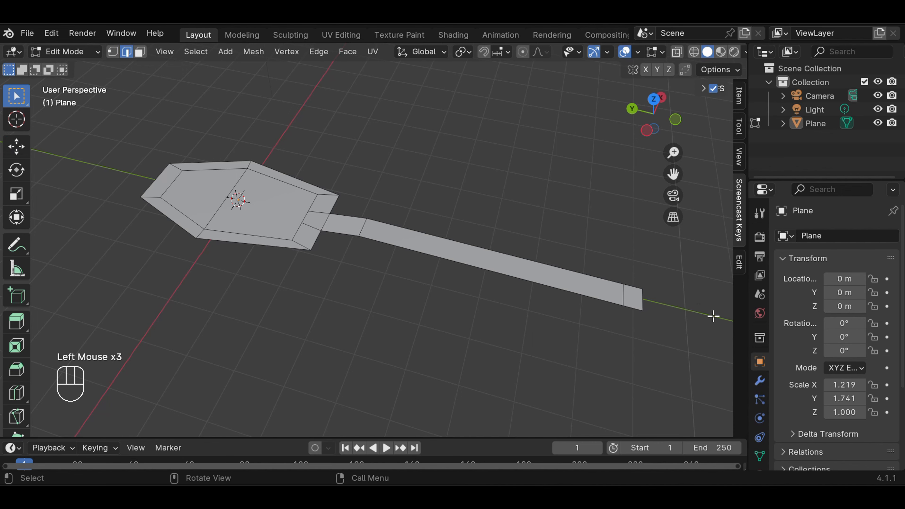
middle_click_drag(705, 322, 672, 309)
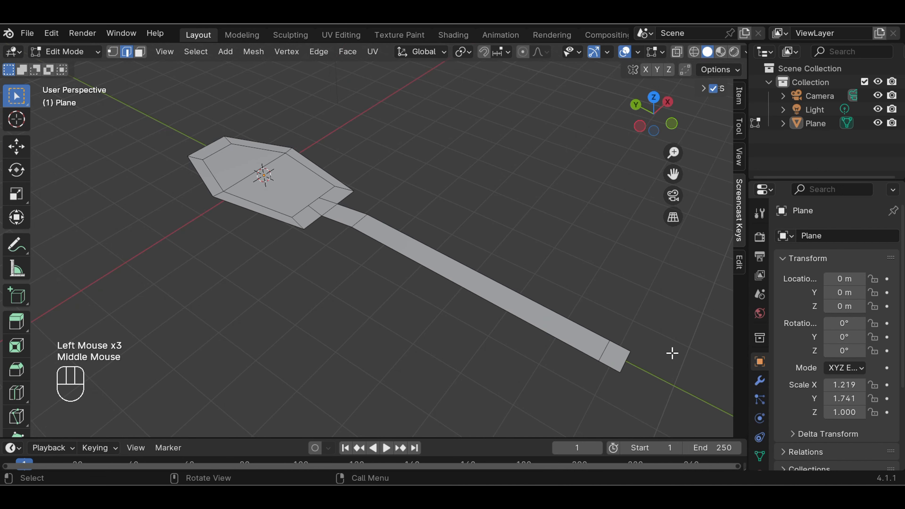
scroll(669, 313, "up", 2)
left_click_drag(673, 174, 499, 32)
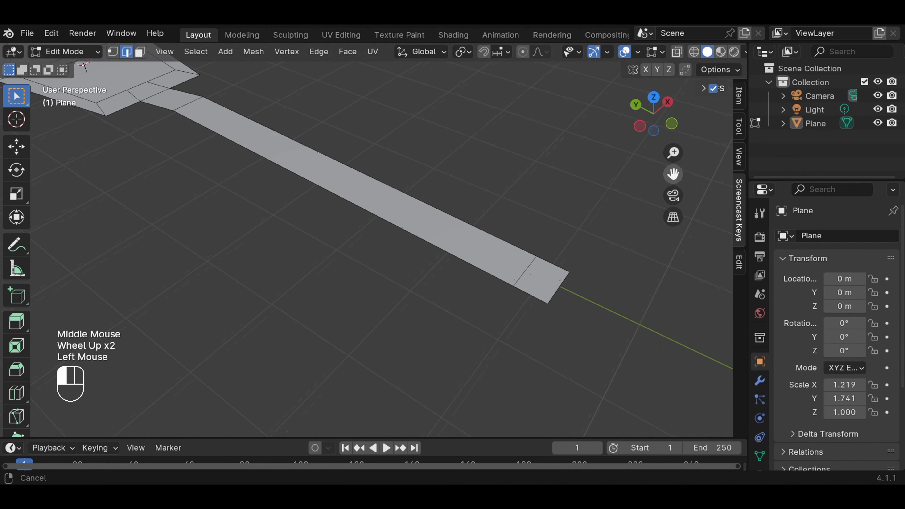
scroll(647, 340, "up", 1)
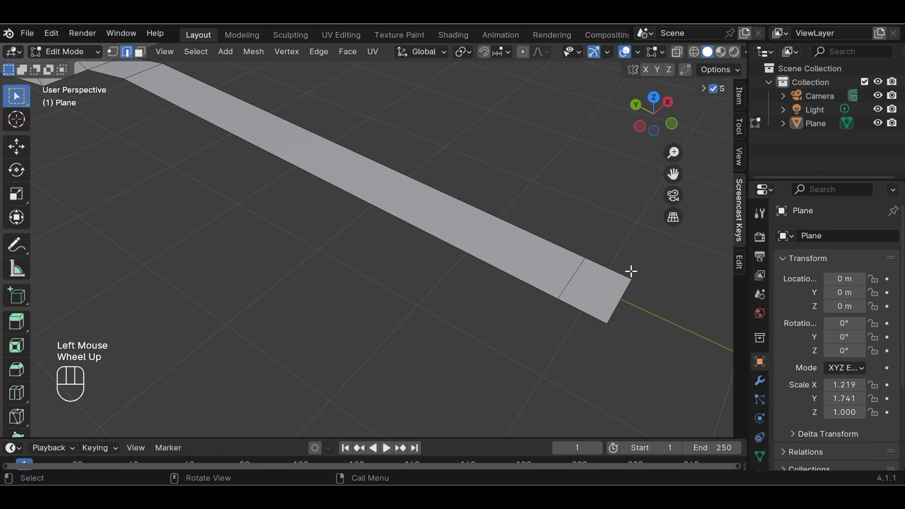
left_click_drag(620, 266, 642, 312)
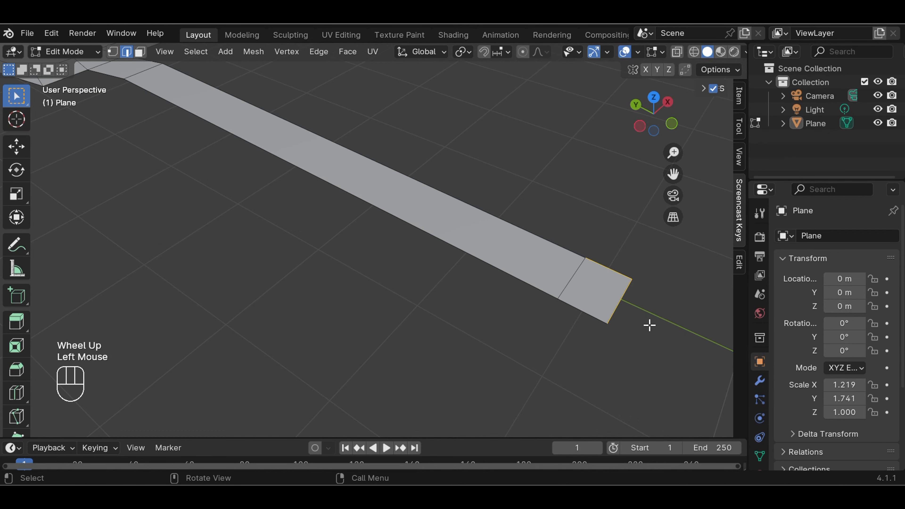
left_click(116, 55)
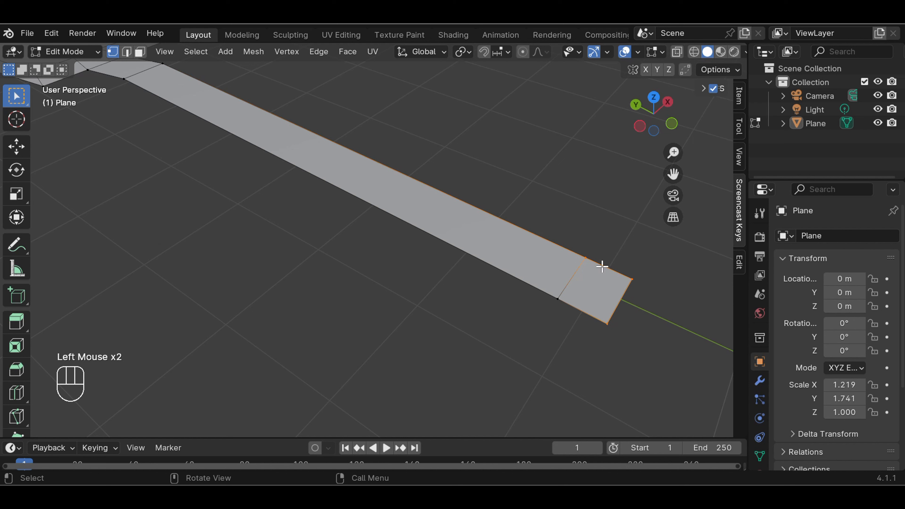
left_click(687, 275)
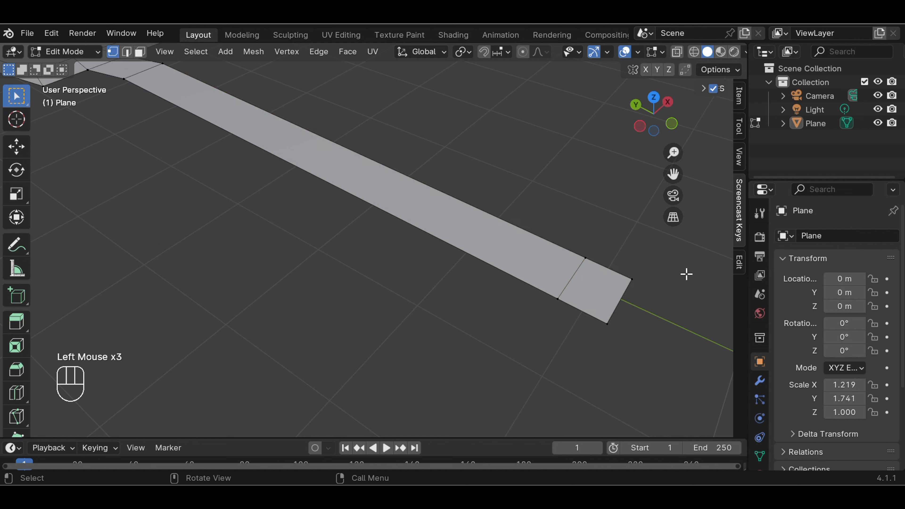
left_click(611, 362)
left_click_drag(590, 249, 662, 368)
key("ctrl")
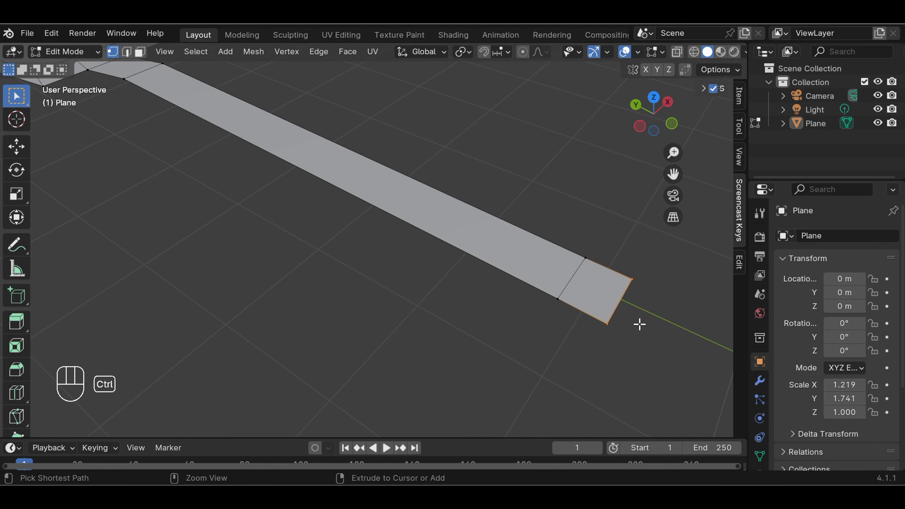
key("ctrl+b")
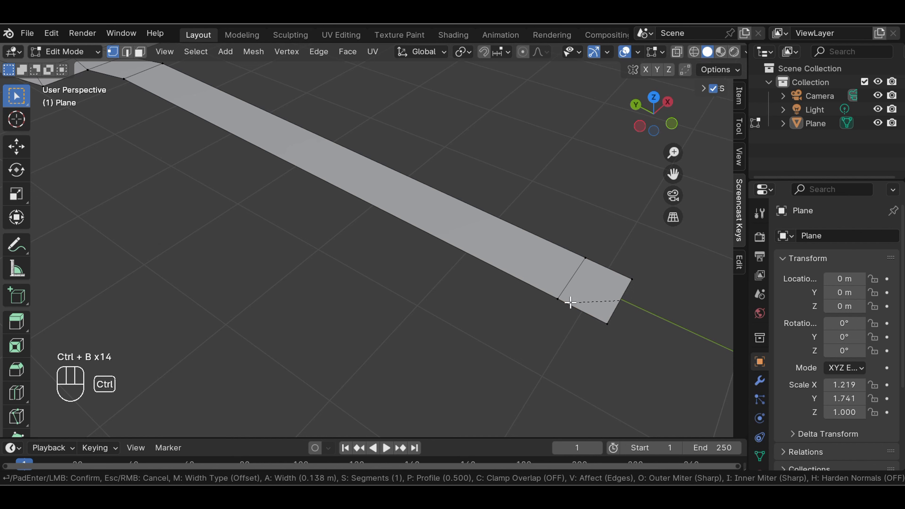
Cancel the bevel and scale the handle's end edge inward to taper the tip
key("Escape")
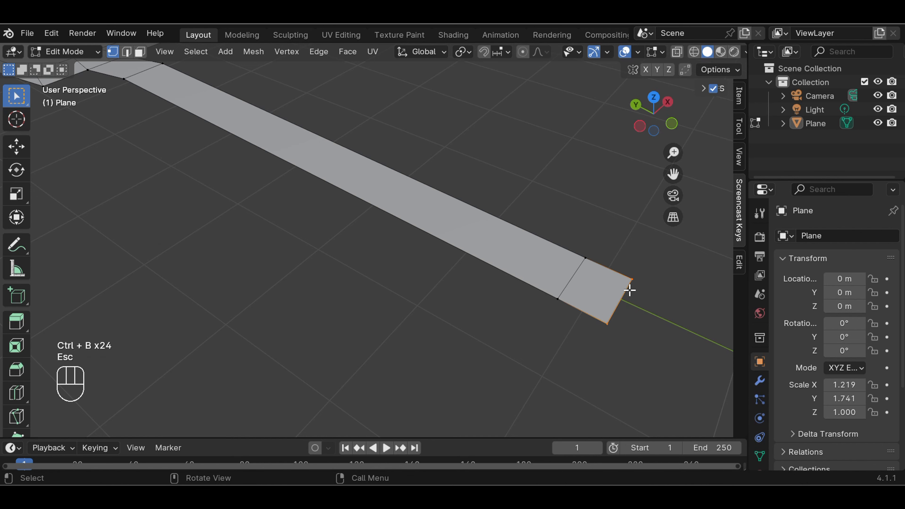
middle_click_drag(654, 314, 577, 315)
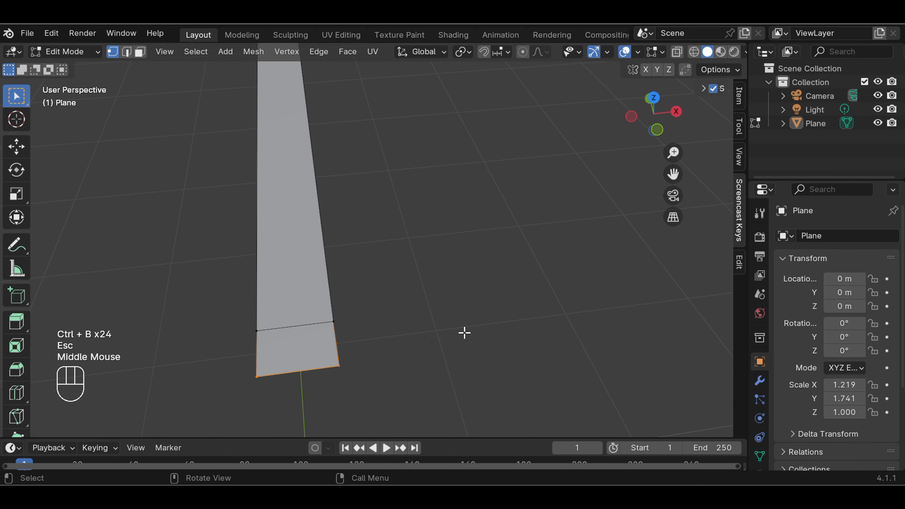
key("s")
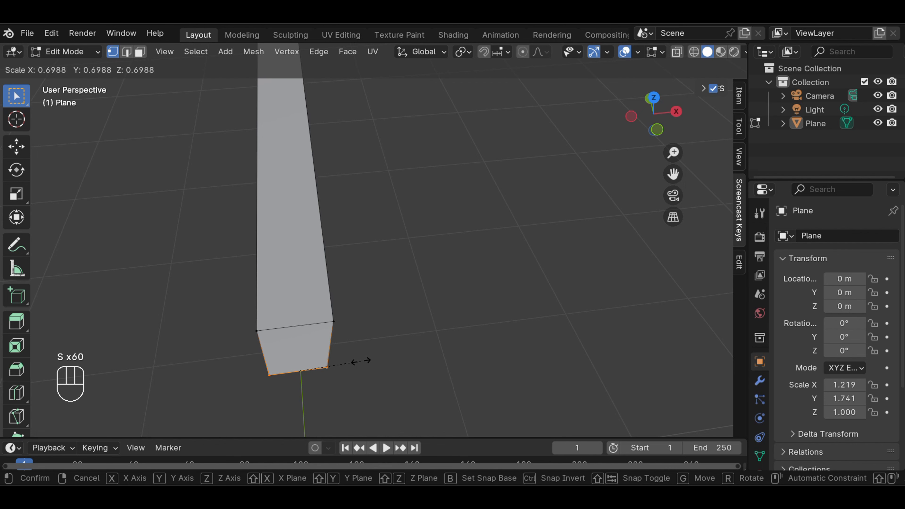
left_click(361, 361)
left_click(401, 277)
scroll(402, 277, "down", 2)
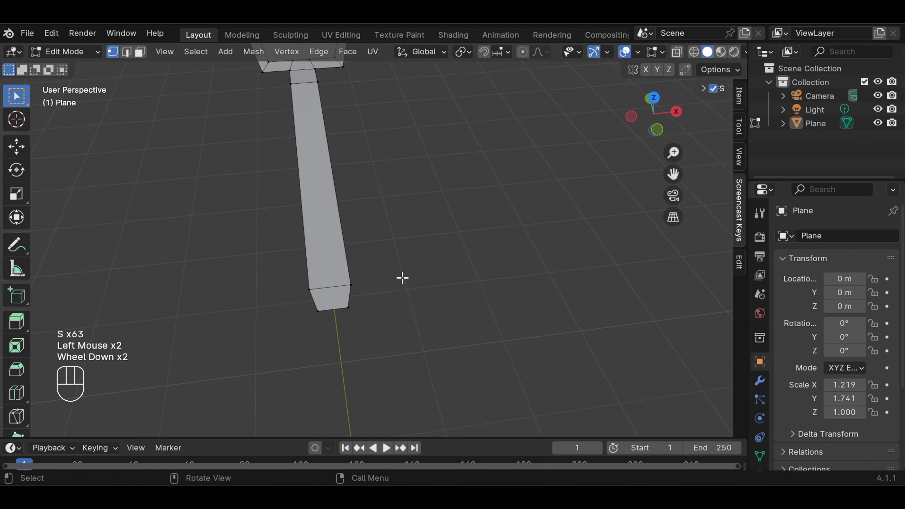
Scale the neck edge loop down to about 0.72 so the handle narrows
left_click_drag(673, 174, 673, 285)
scroll(395, 164, "up", 2)
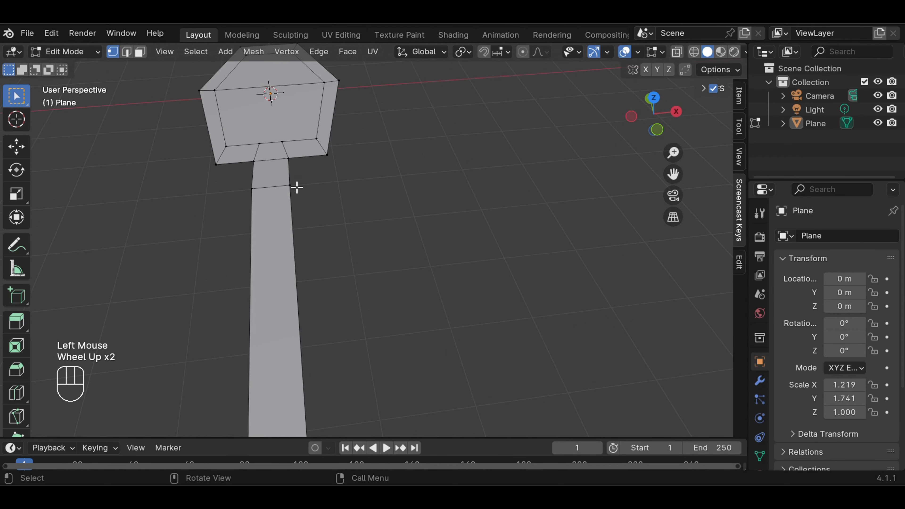
left_click_drag(247, 185, 310, 196)
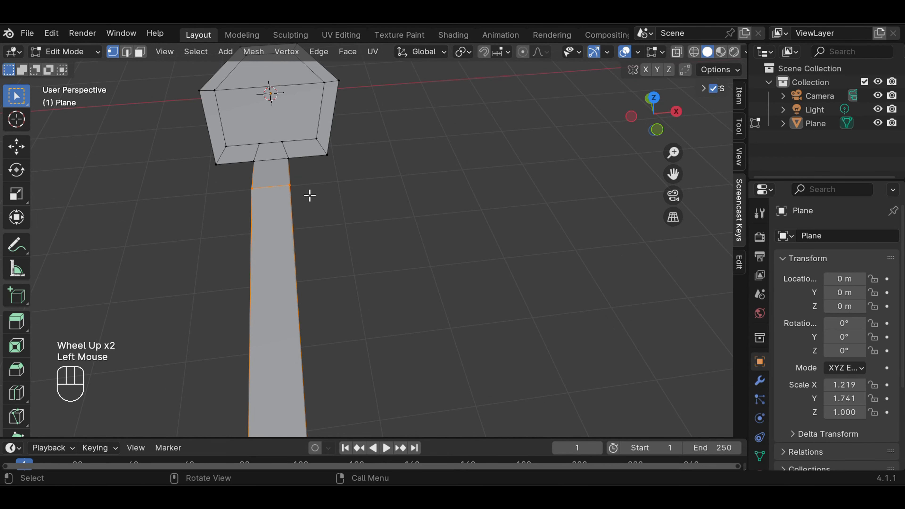
key("s")
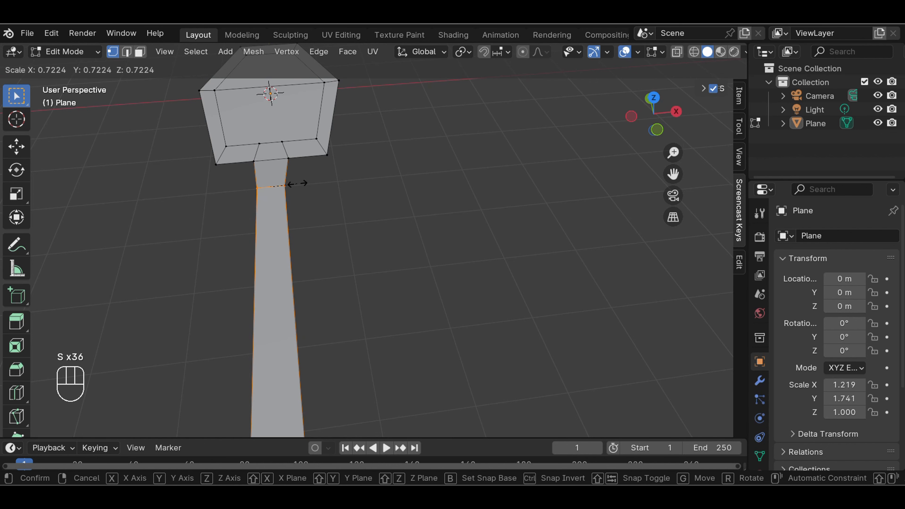
left_click(287, 184)
left_click(394, 193)
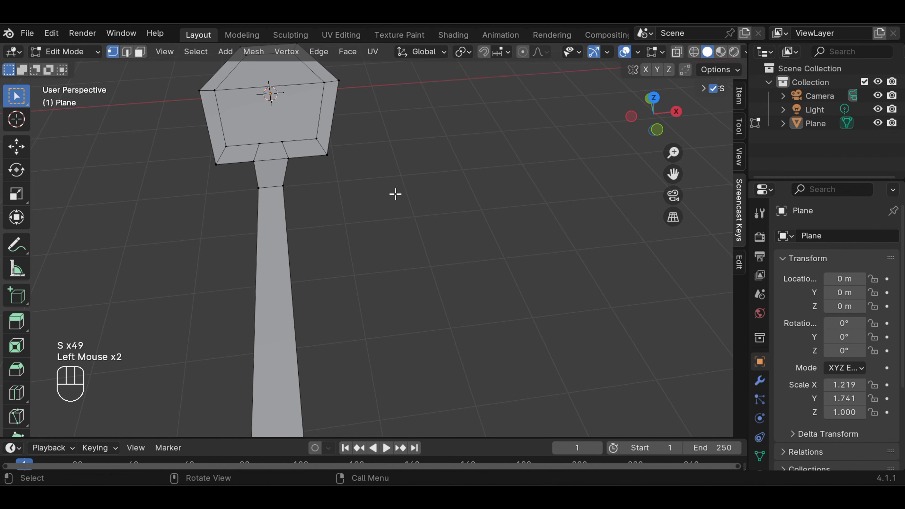
scroll(395, 197, "down", 2)
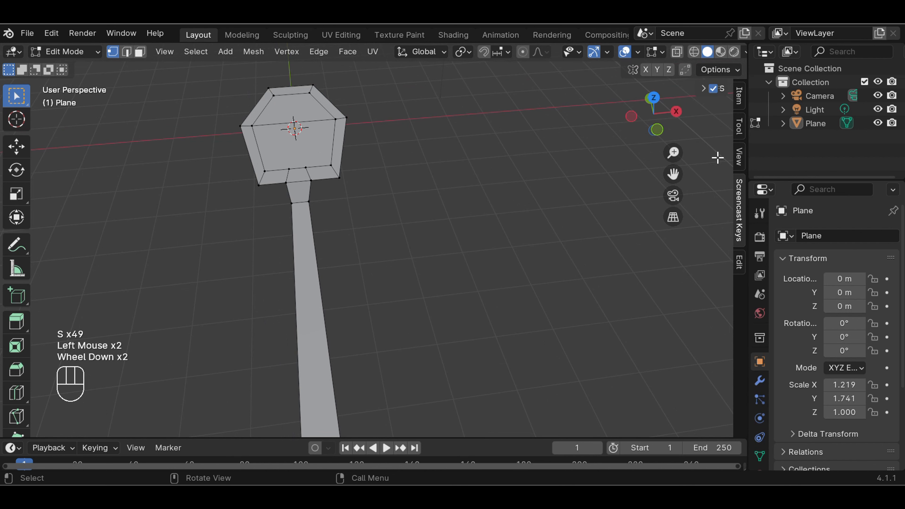
left_click_drag(674, 174, 675, 174)
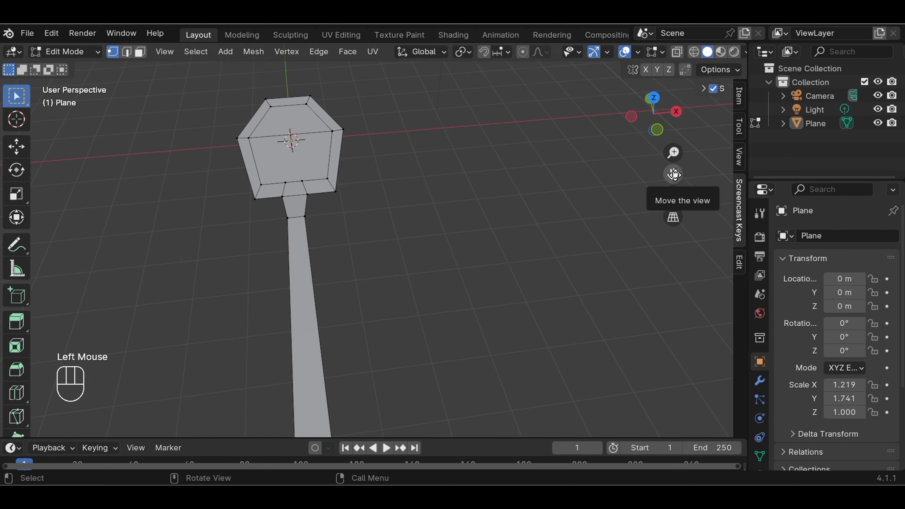
From top orthographic view, select the head's top and middle inner faces
key("KP_7")
scroll(561, 116, "down", 3)
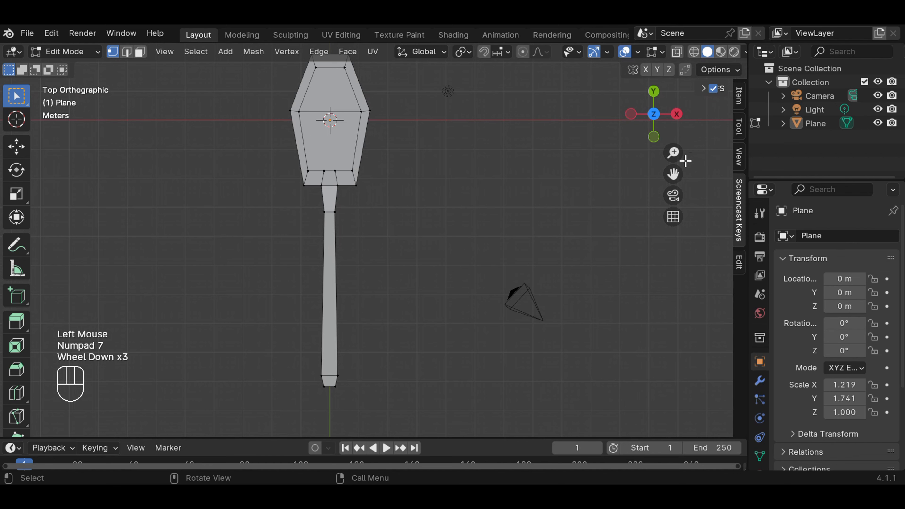
left_click_drag(673, 173, 673, 229)
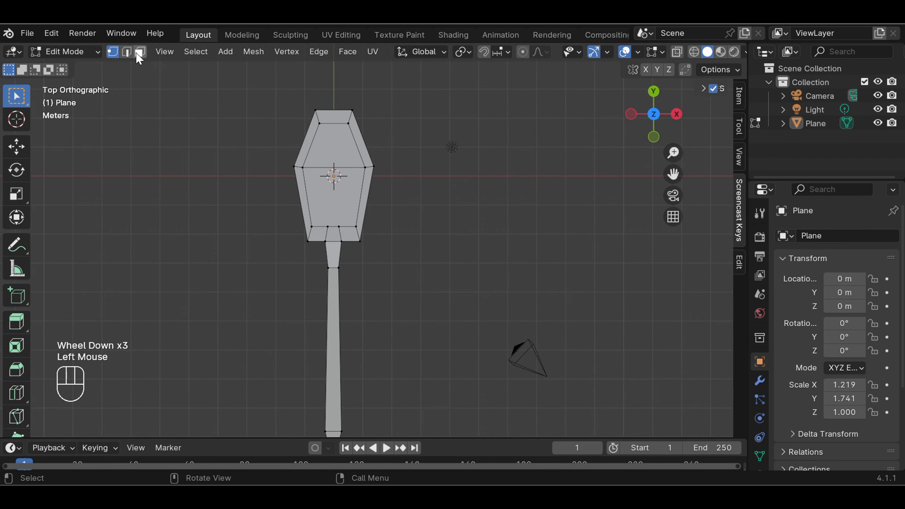
left_click(140, 51)
left_click(336, 142)
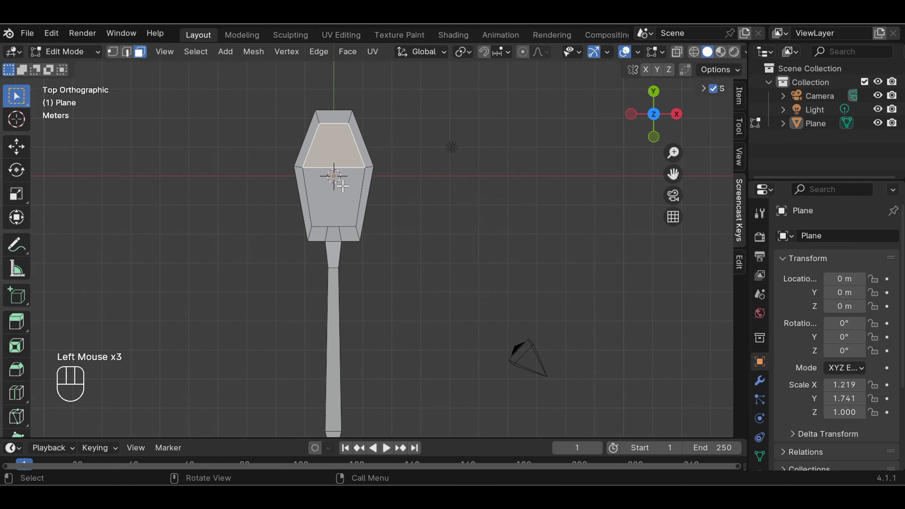
left_click(338, 196, "shift")
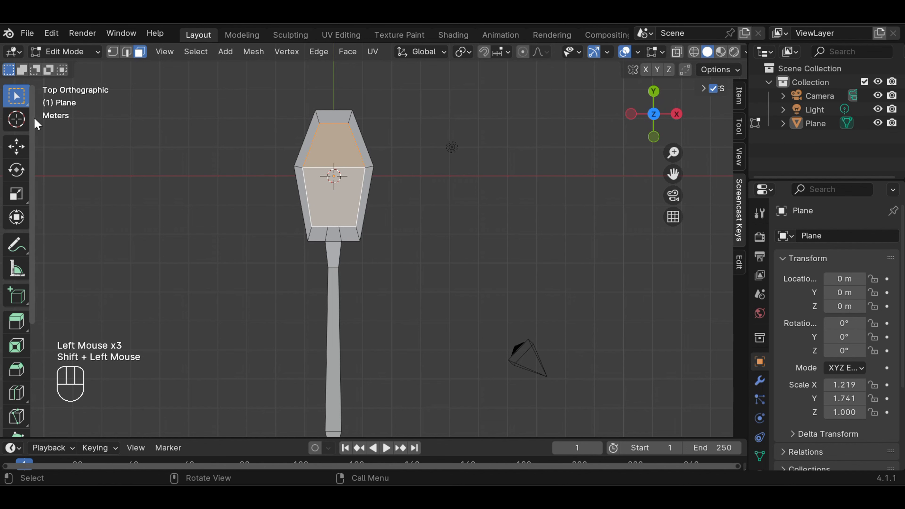
Lower the selected inner faces about 0.27 m along Z with the Move gizmo
left_click(17, 146)
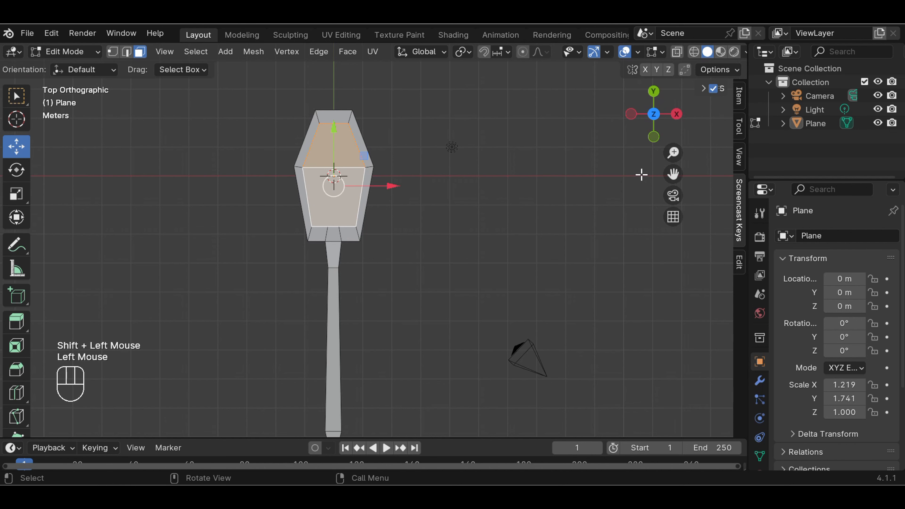
middle_click_drag(481, 212, 497, 139)
scroll(457, 161, "up", 2)
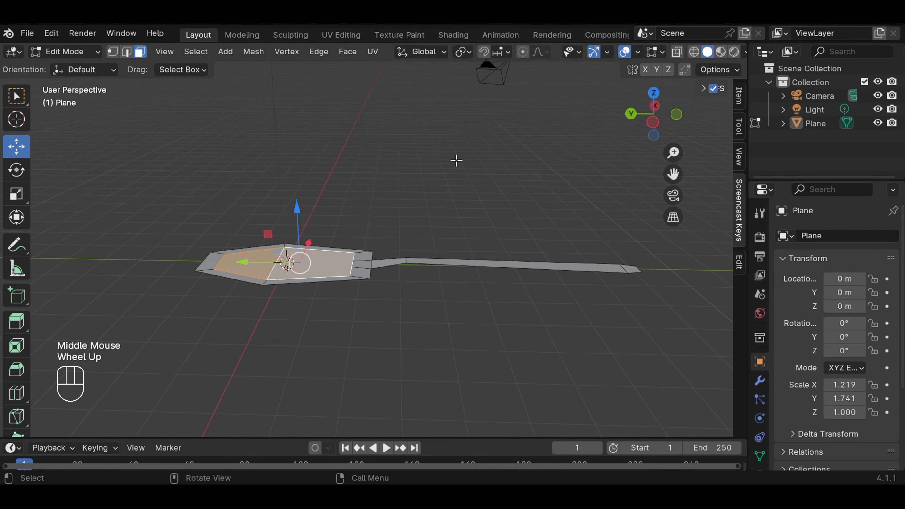
scroll(449, 163, "up", 1)
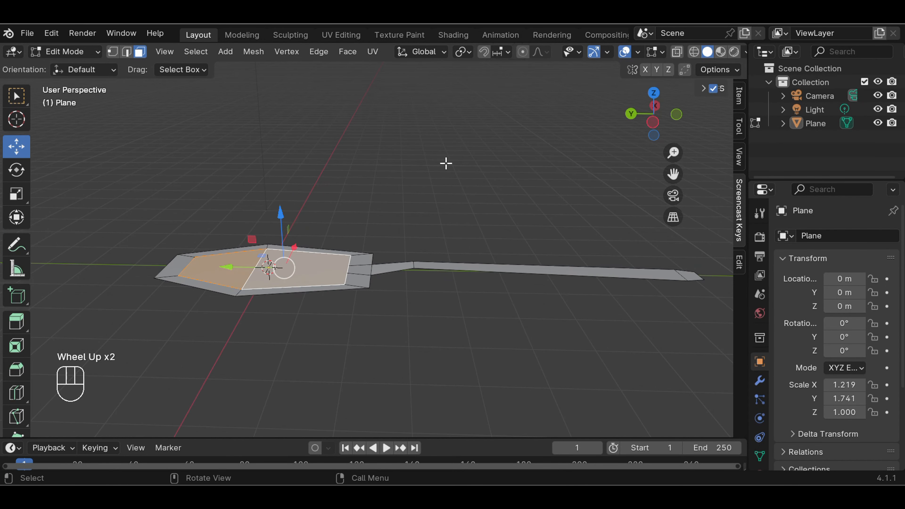
left_click(280, 213)
left_click_drag(279, 213, 283, 227)
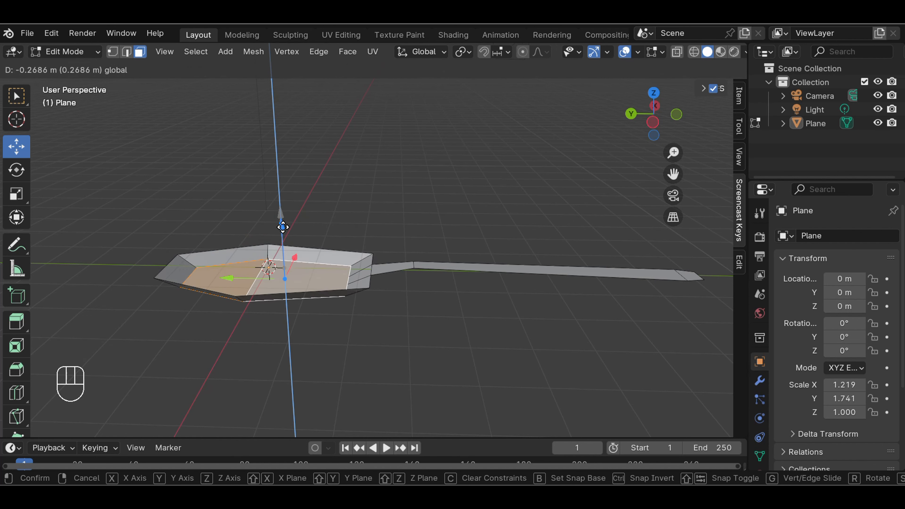
left_click_drag(282, 227, 283, 227)
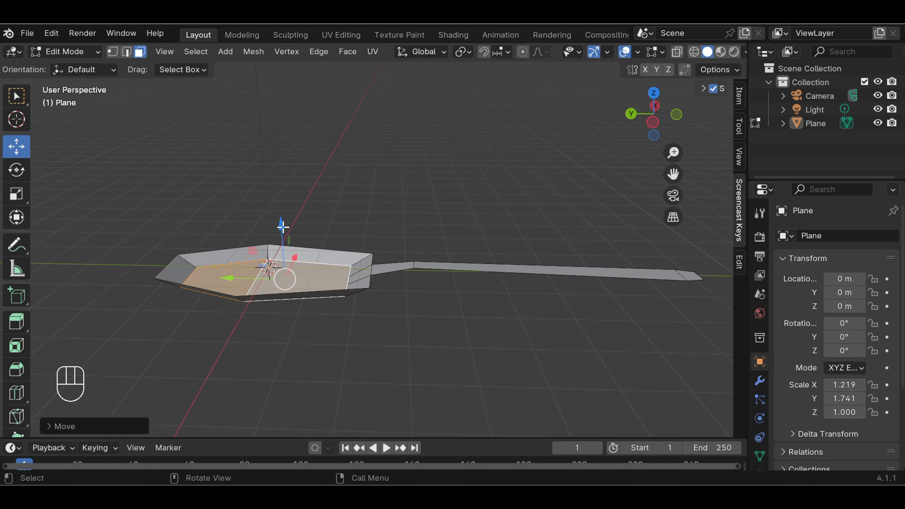
left_click(402, 207)
scroll(402, 204, "down", 2)
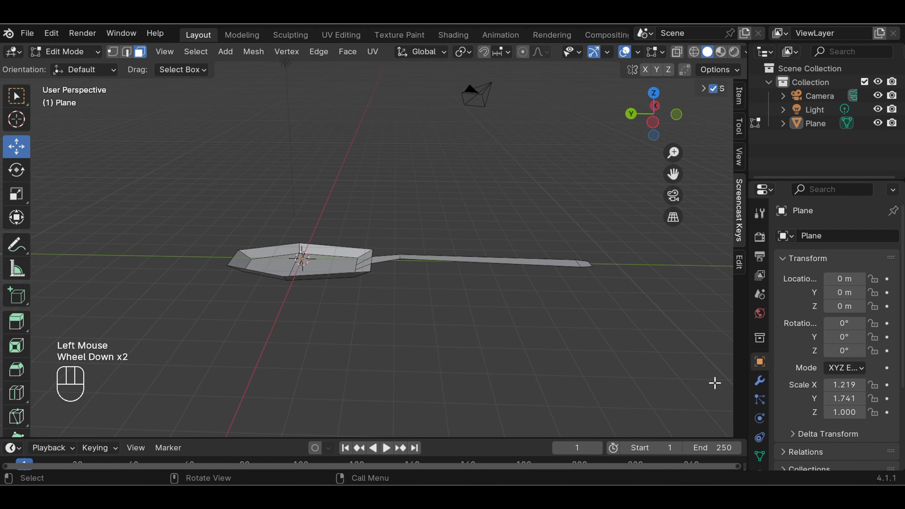
Add a Solidify modifier to the spoon plane
left_click(760, 381)
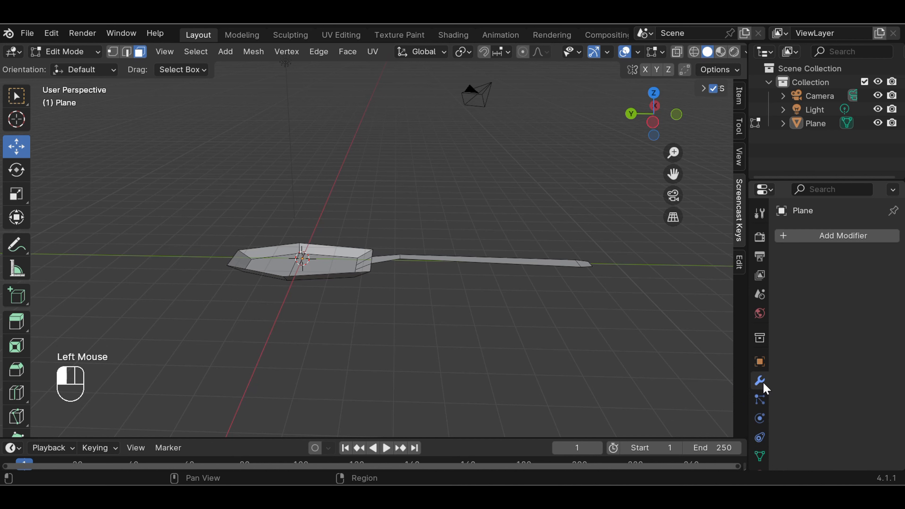
left_click(863, 243)
mouse_move(825, 295)
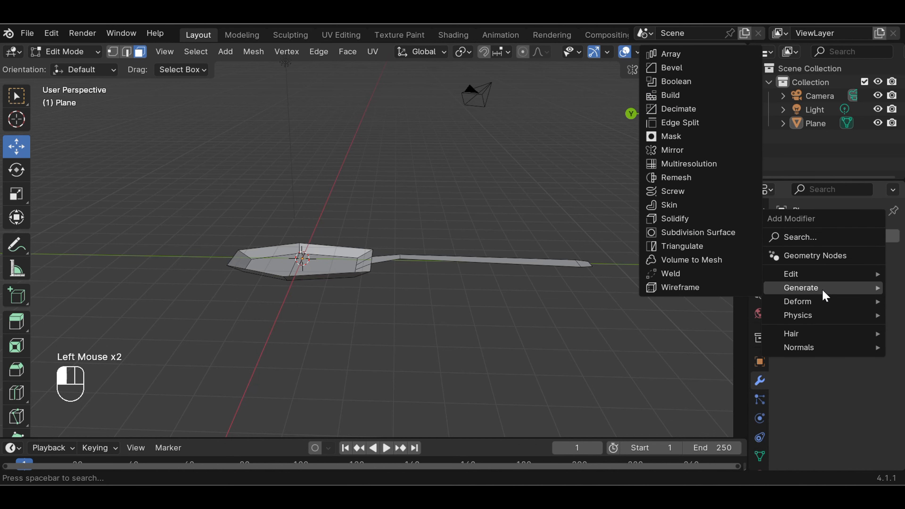
left_click(702, 219)
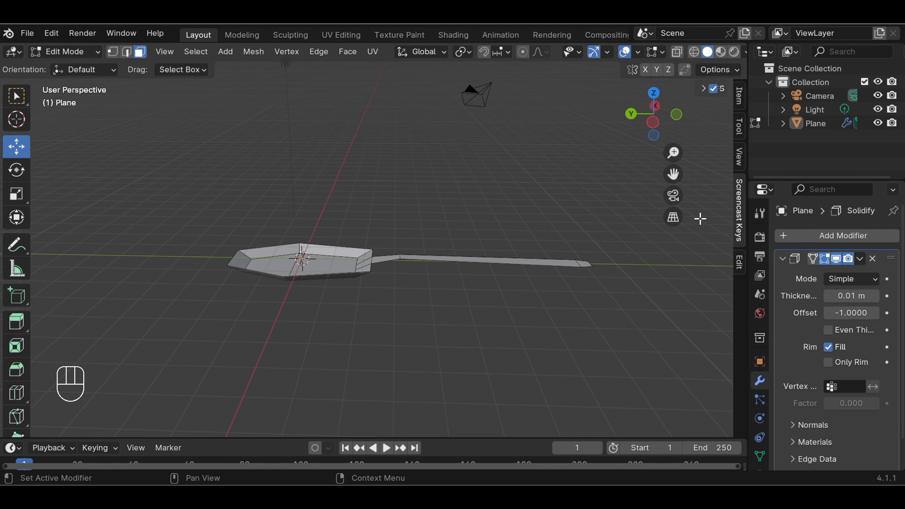
Raise the Solidify thickness step by step to 0.21 m and collapse its panel
left_click(875, 296)
left_click(875, 297)
left_click(875, 296)
left_click(875, 296)
left_click(875, 296)
left_click(875, 296)
left_click(876, 297)
left_click(876, 297)
left_click(875, 296)
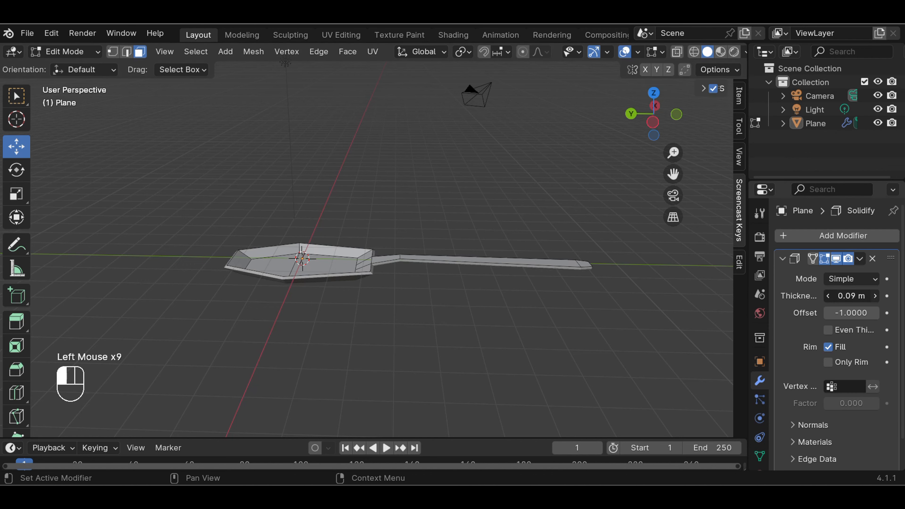
left_click(875, 296)
left_click(876, 296)
left_click(875, 297)
left_click(875, 297)
left_click(875, 296)
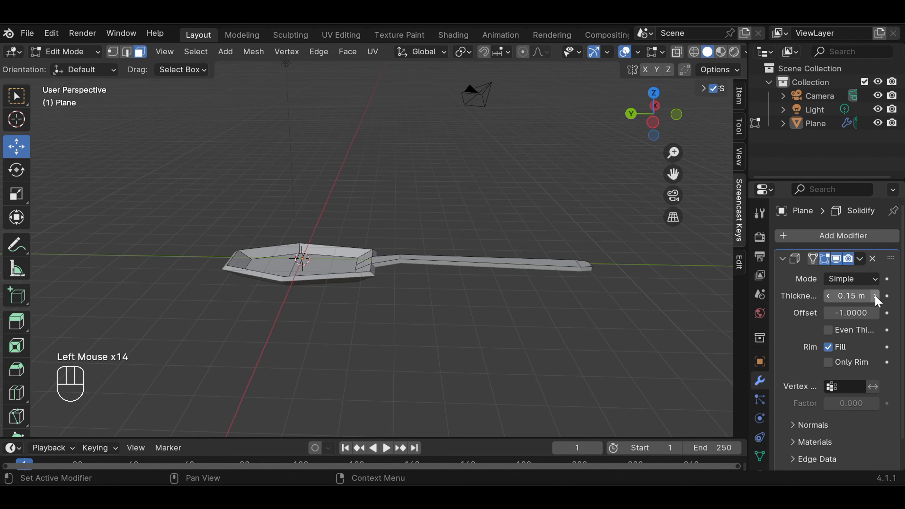
scroll(517, 238, "up", 1)
middle_click_drag(514, 246, 605, 268)
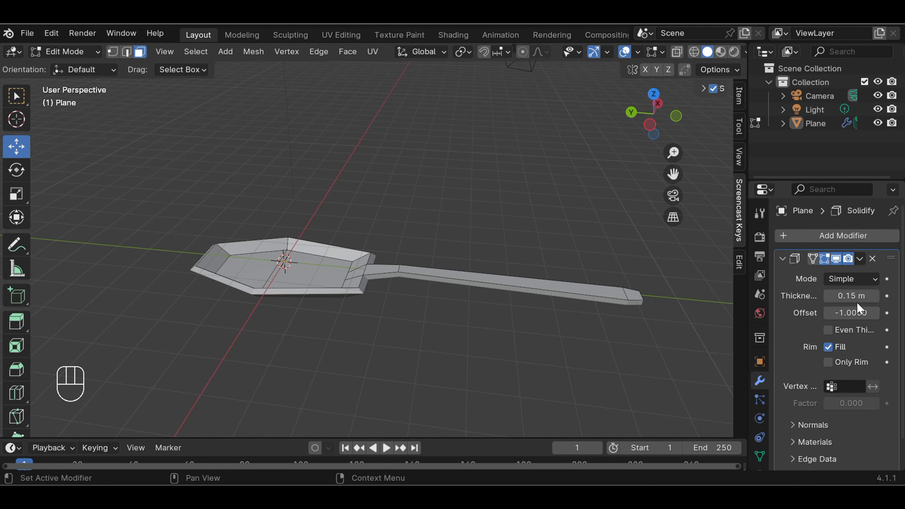
left_click(874, 296)
left_click(874, 296)
left_click(875, 296)
left_click(875, 297)
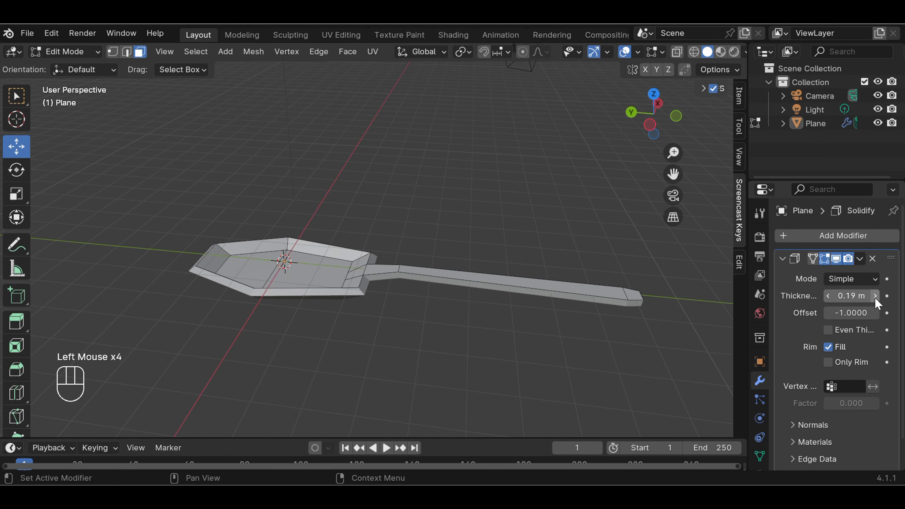
left_click(875, 297)
left_click(874, 297)
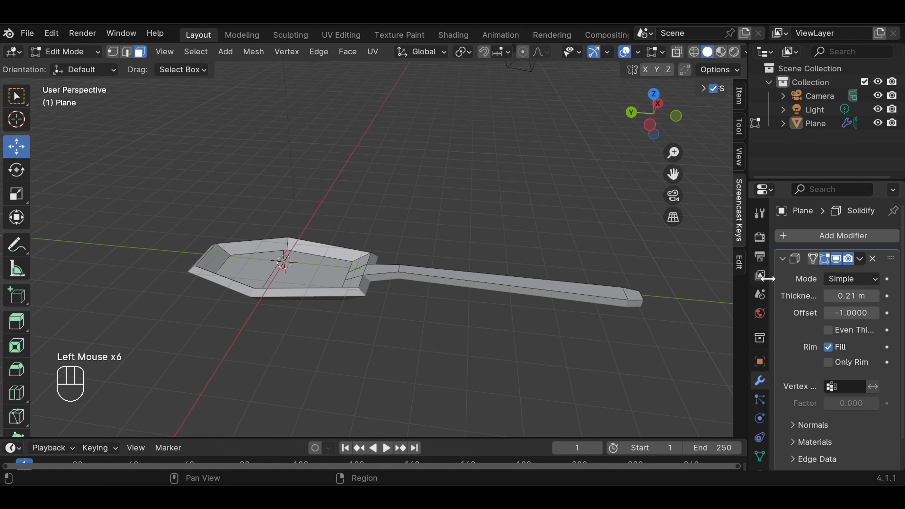
left_click(783, 259)
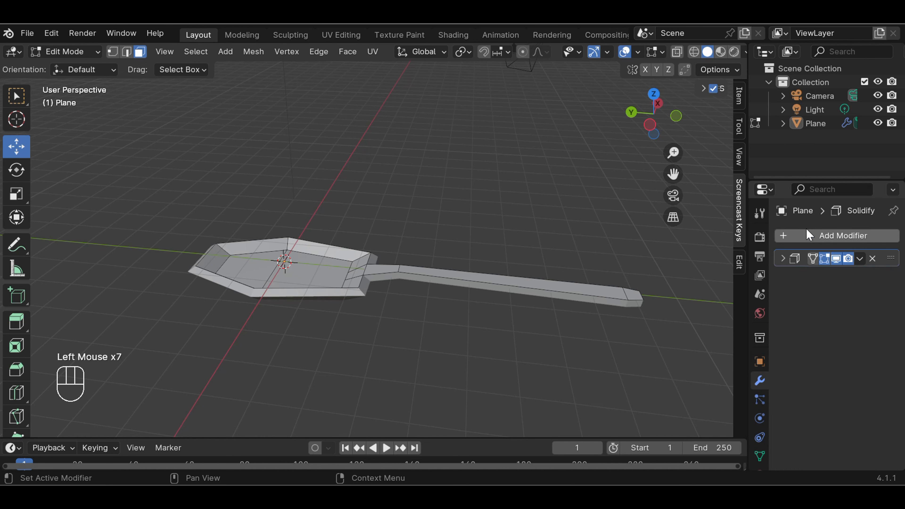
Add a Subdivision Surface modifier with 4 viewport and 3 render levels, then inspect the rounded spoon
left_click(815, 235)
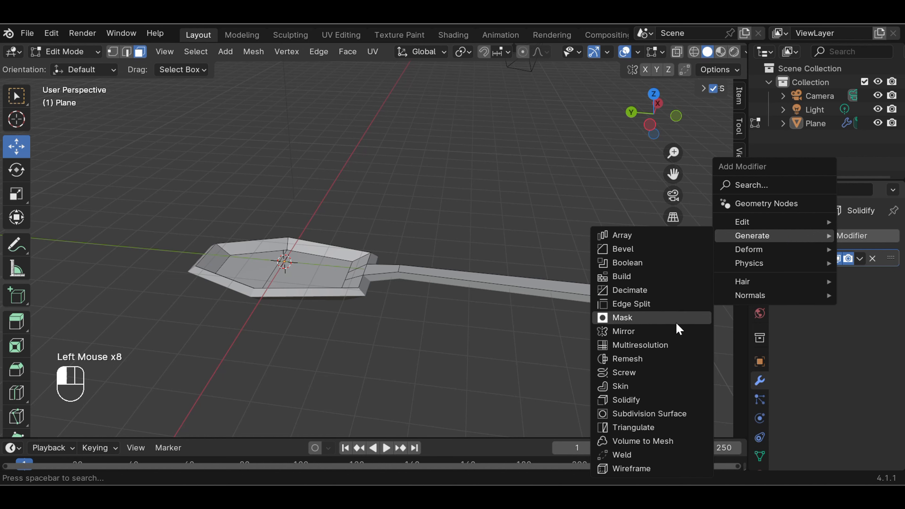
left_click(683, 413)
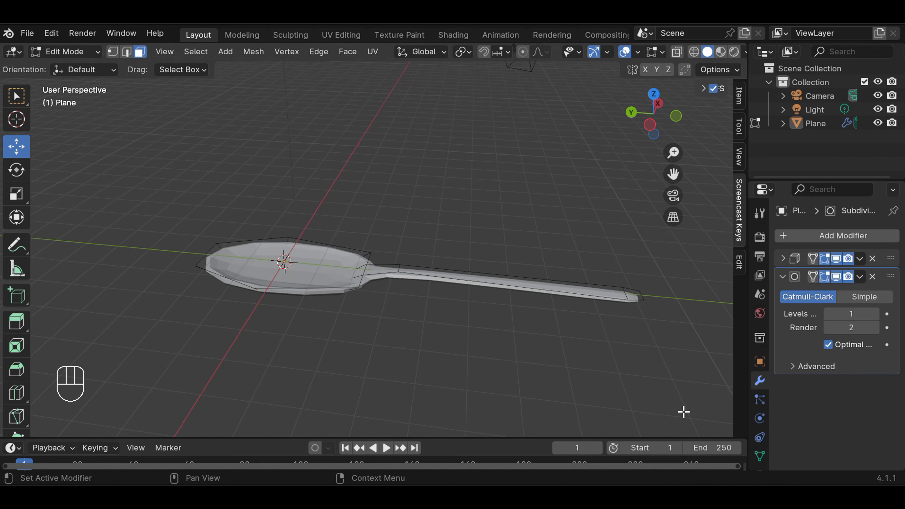
middle_click_drag(650, 297, 646, 325)
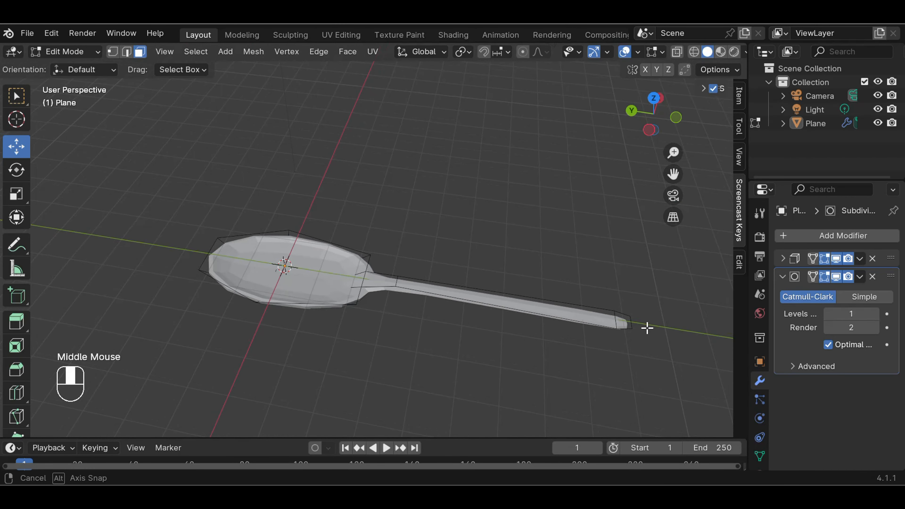
left_click(876, 314)
left_click(875, 314)
left_click(876, 314)
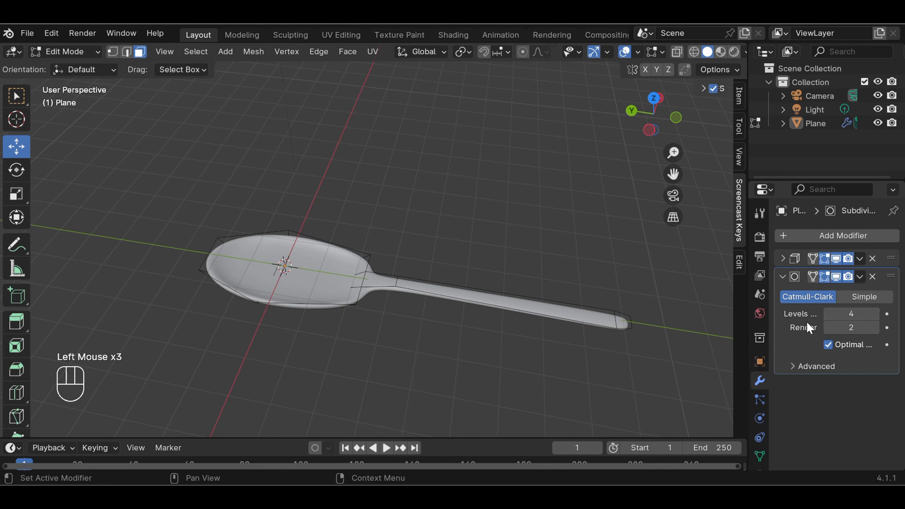
middle_click_drag(695, 311, 698, 278)
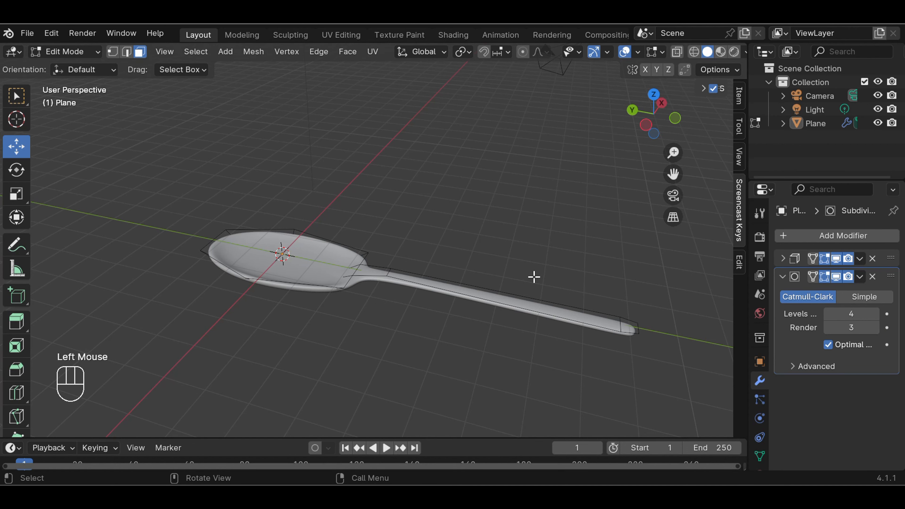
middle_click_drag(534, 276, 572, 250)
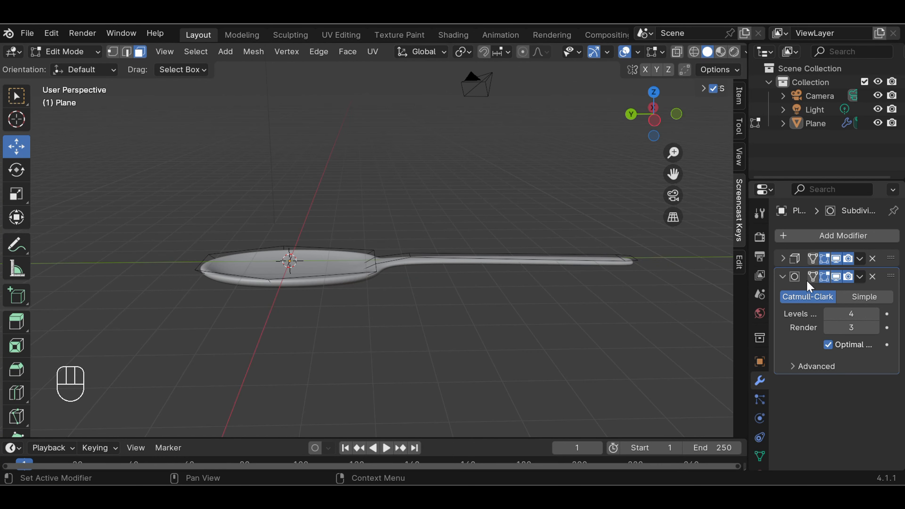
Lower the Solidify thickness from 0.22 m down to 0.13 m and collapse the panel
left_click(783, 259)
left_click(875, 296)
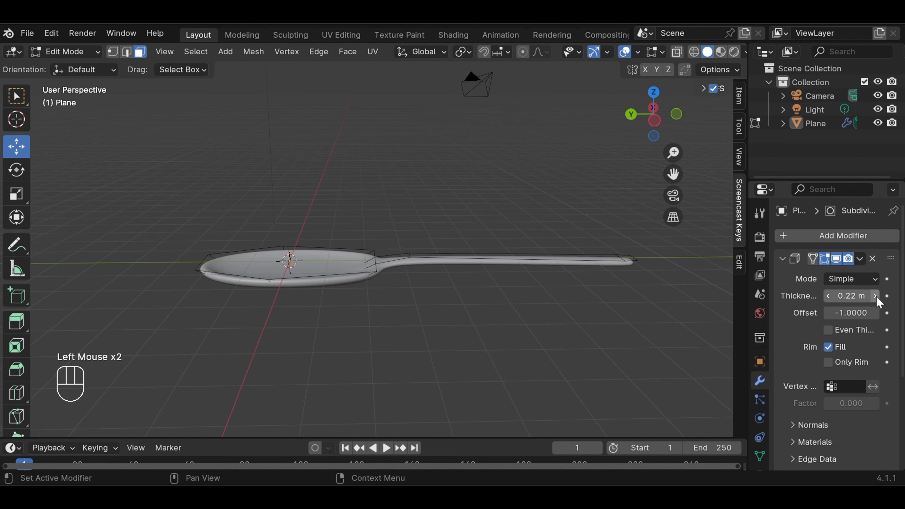
left_click(828, 296)
left_click(828, 295)
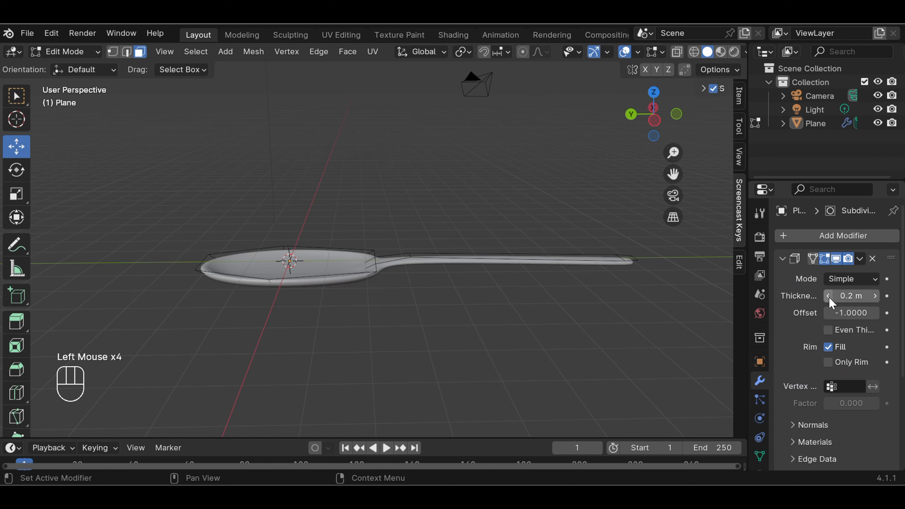
left_click(828, 296)
left_click(828, 295)
left_click(828, 295)
left_click(828, 296)
left_click(827, 295)
left_click(827, 295)
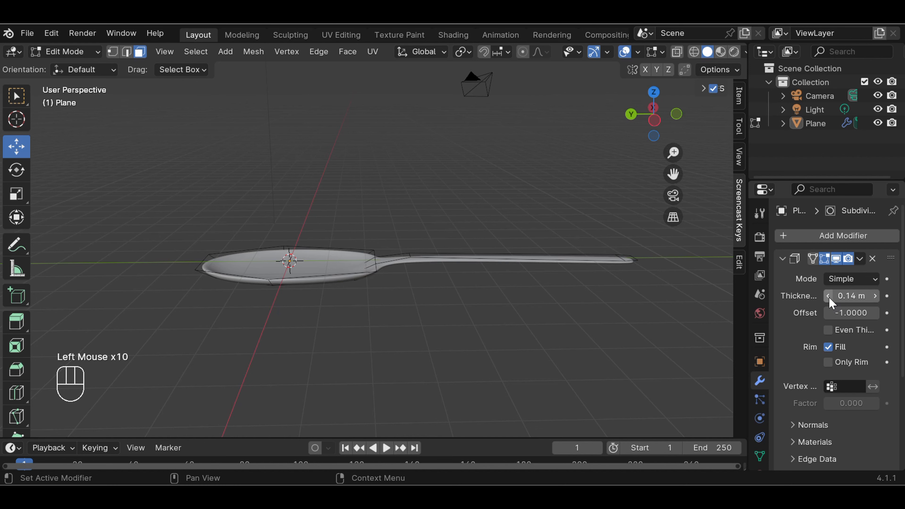
left_click(829, 297)
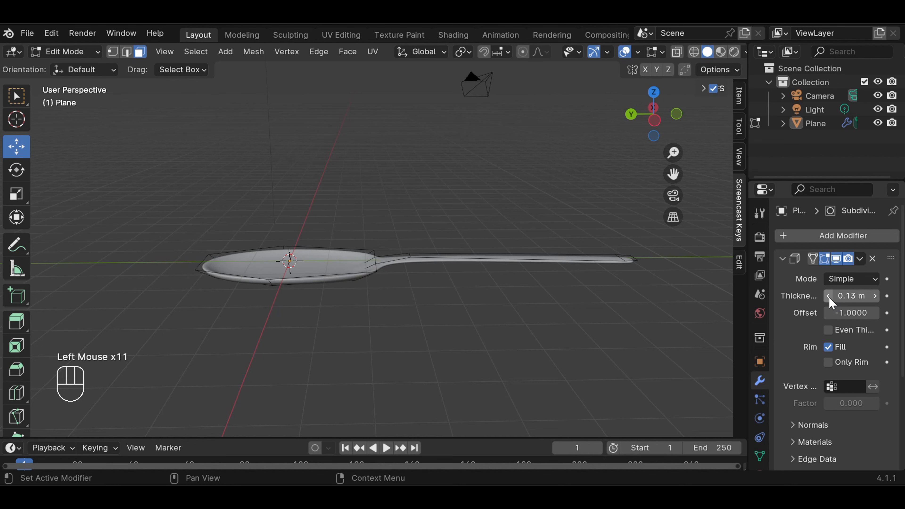
left_click(782, 258)
Select two faces in the spoon's bowl
middle_click_drag(579, 233, 588, 109)
left_click(267, 184)
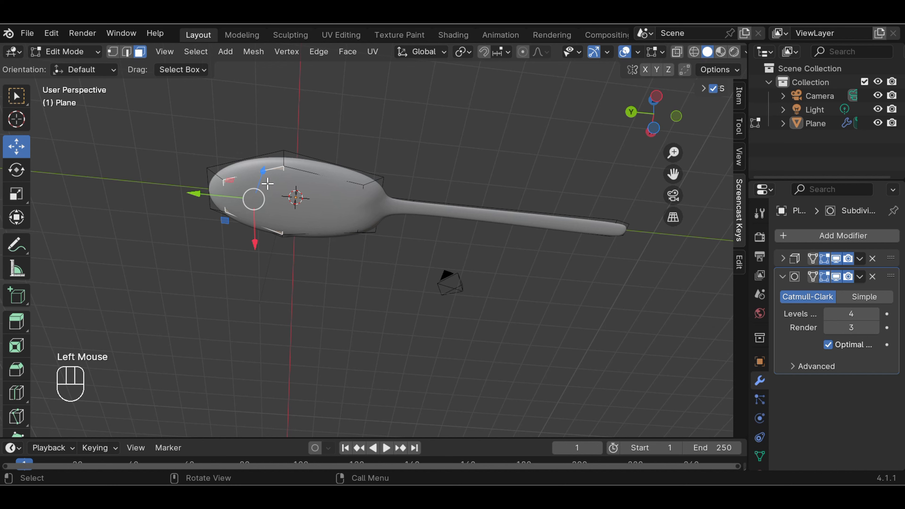
left_click(338, 204, "shift")
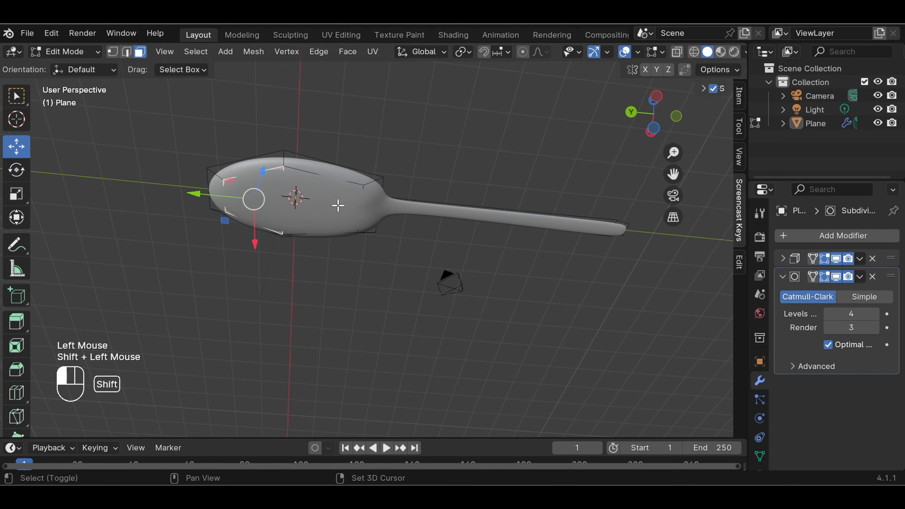
middle_click_drag(438, 156, 419, 277)
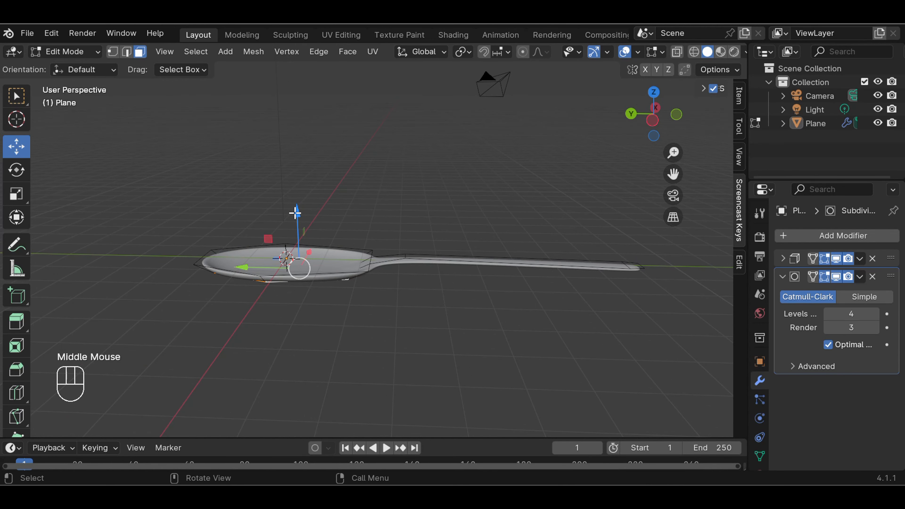
Push the selected bowl faces down along Z to deepen the bowl
left_click_drag(295, 213, 297, 222)
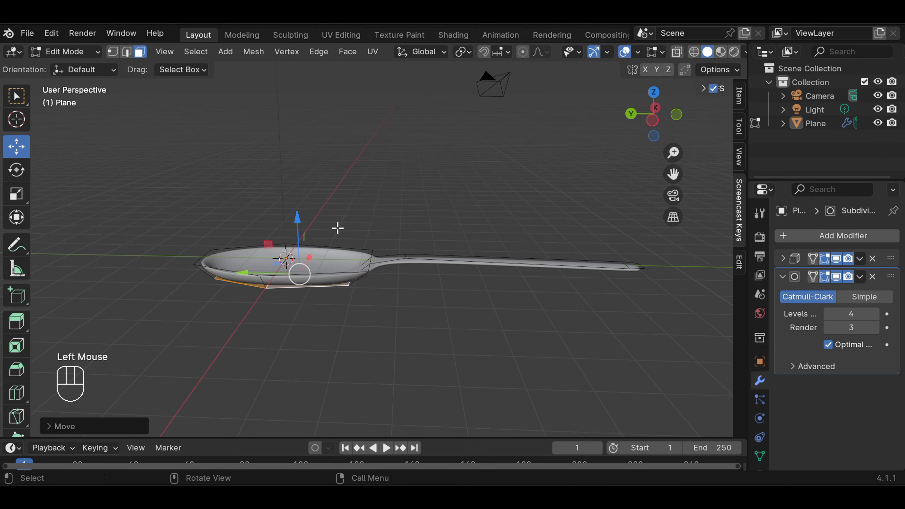
middle_click_drag(338, 228, 454, 248)
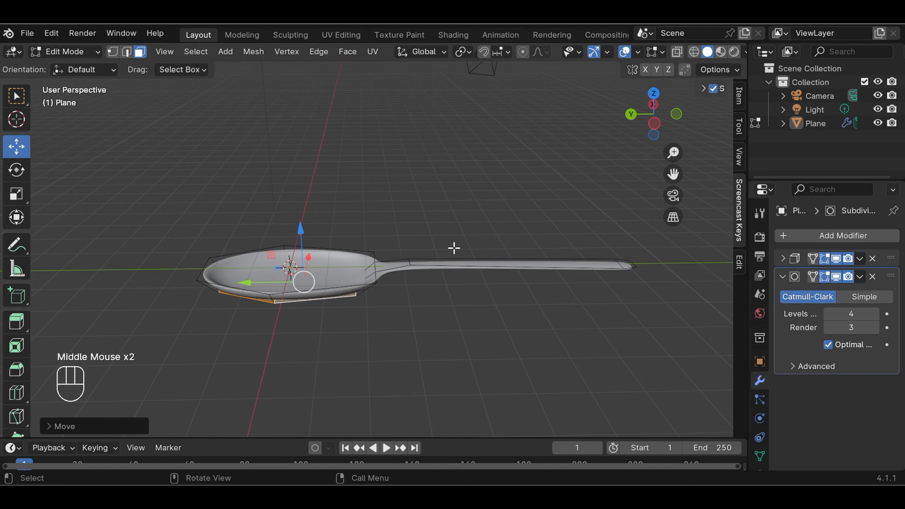
left_click(410, 264)
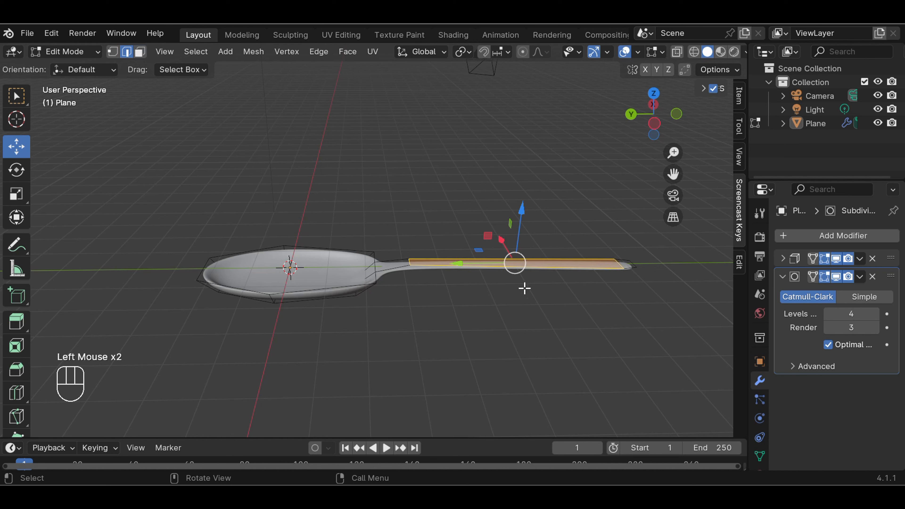
left_click(465, 304)
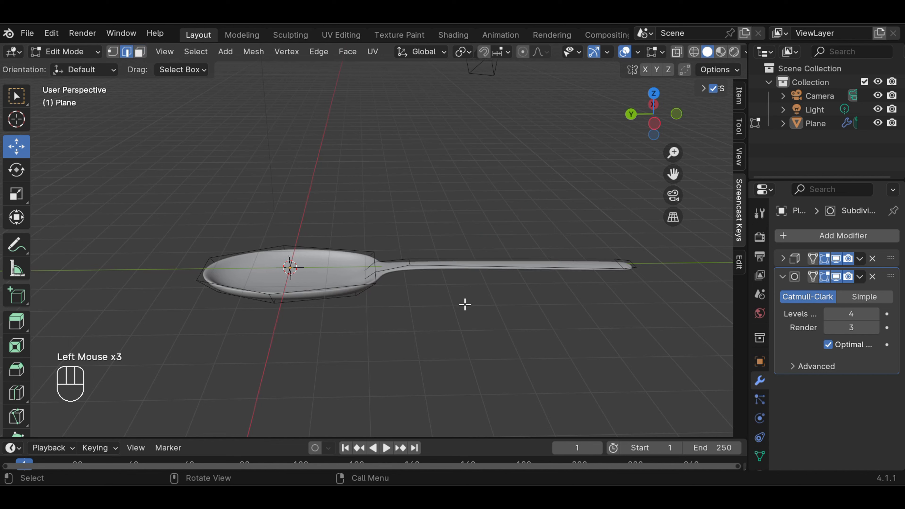
Lift the handle upward along Z, collapse the Subdivision settings, and return to Object Mode
left_click(410, 262)
left_click_drag(410, 209, 405, 200)
left_click(513, 244)
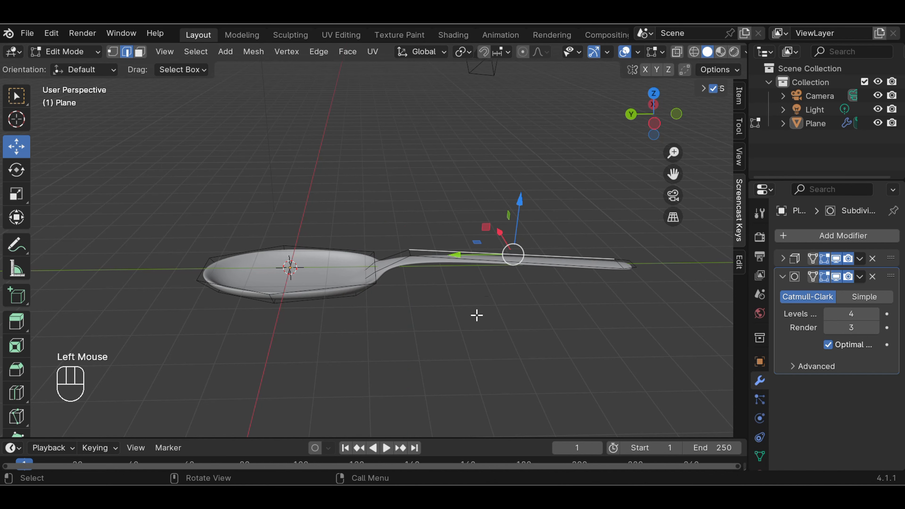
middle_click_drag(477, 315, 465, 358)
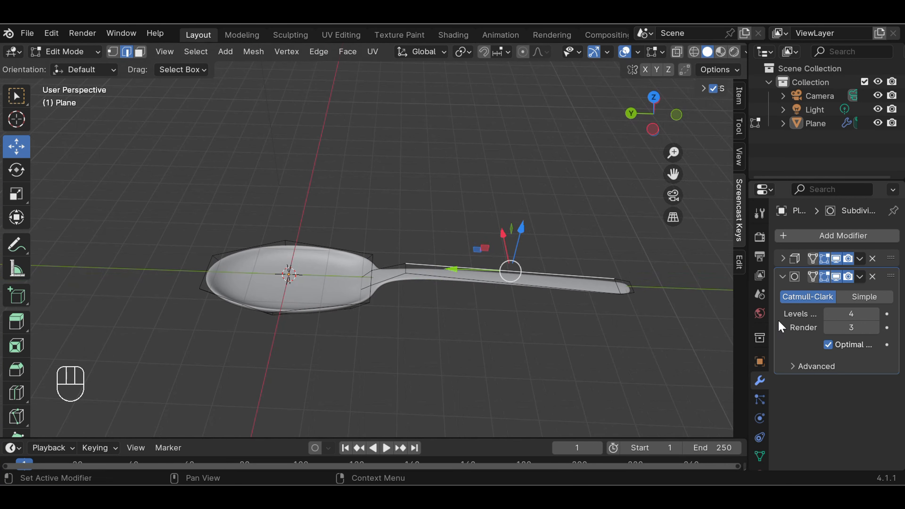
left_click(782, 276)
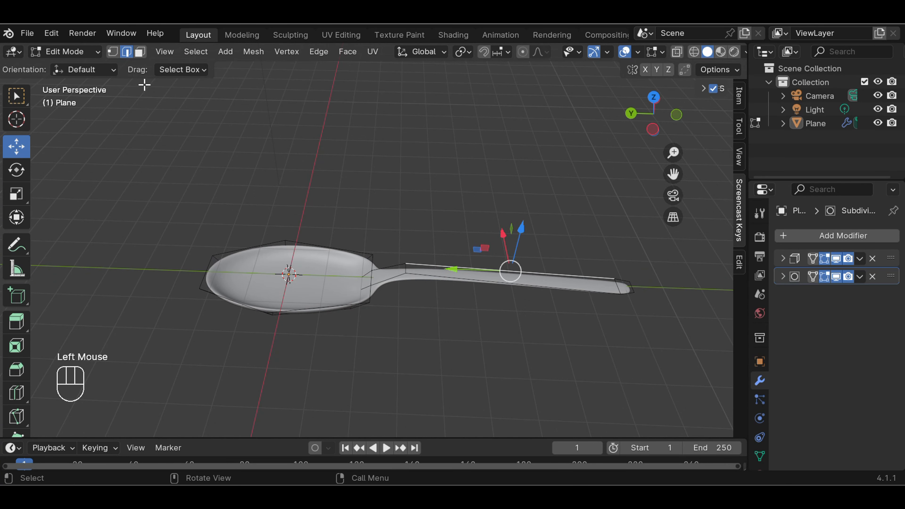
left_click(93, 54)
Tilt the view, select the spoon object and return to Edit Mode
left_click(95, 67)
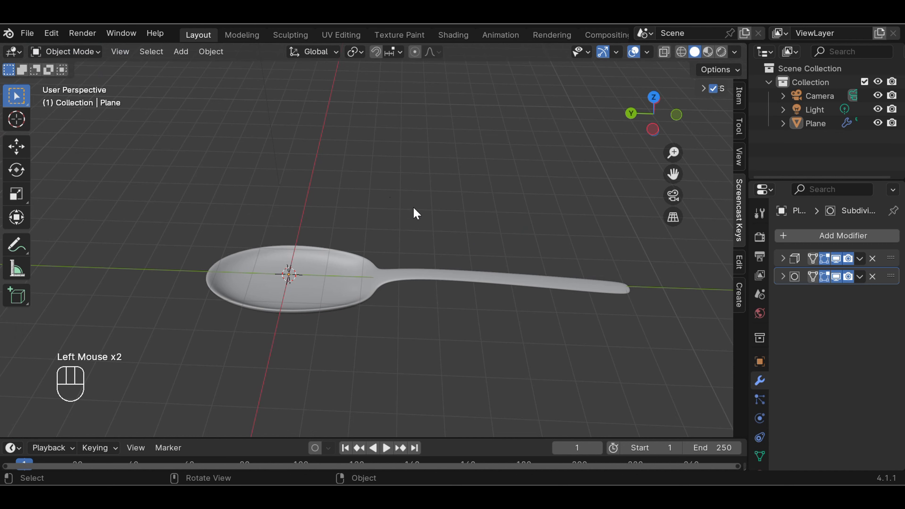
middle_click_drag(414, 212, 433, 273)
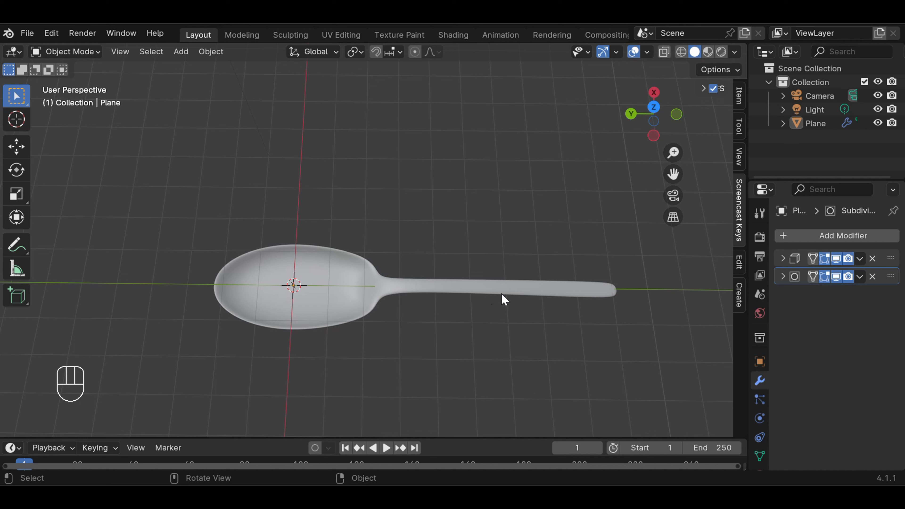
left_click(449, 292)
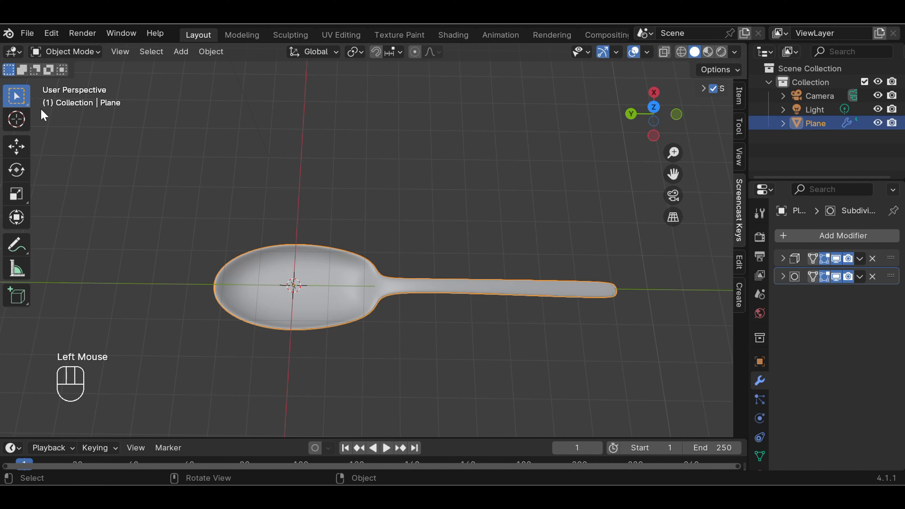
left_click(75, 56)
left_click(78, 81)
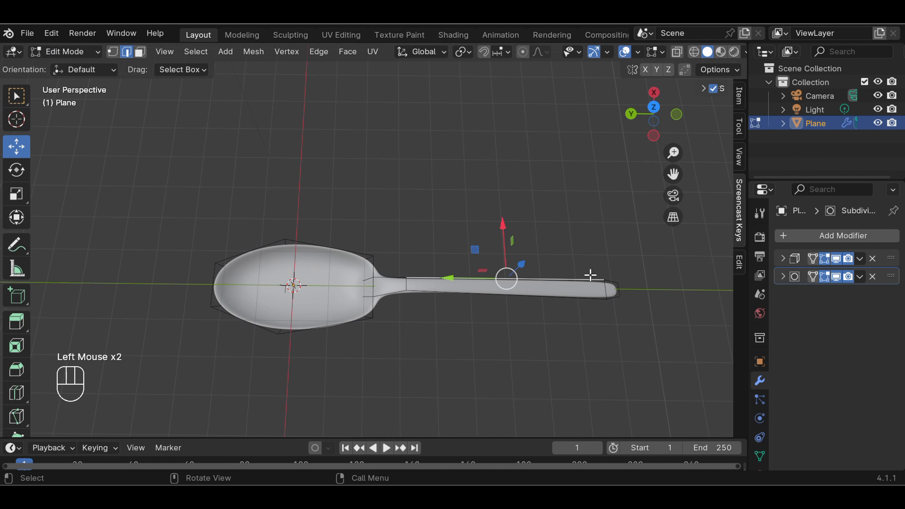
Box-select the handle-tip edge and scale it up about 1.97 times to flare the handle
left_click(632, 271)
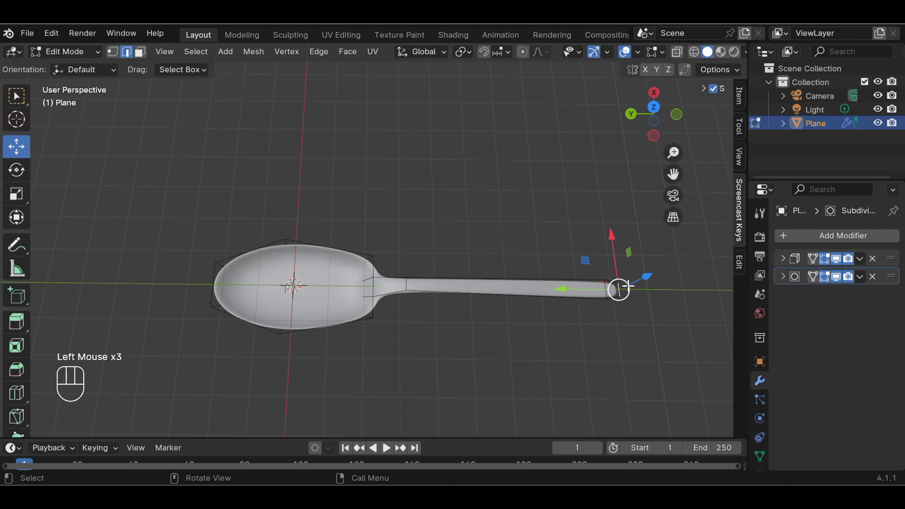
left_click(18, 102)
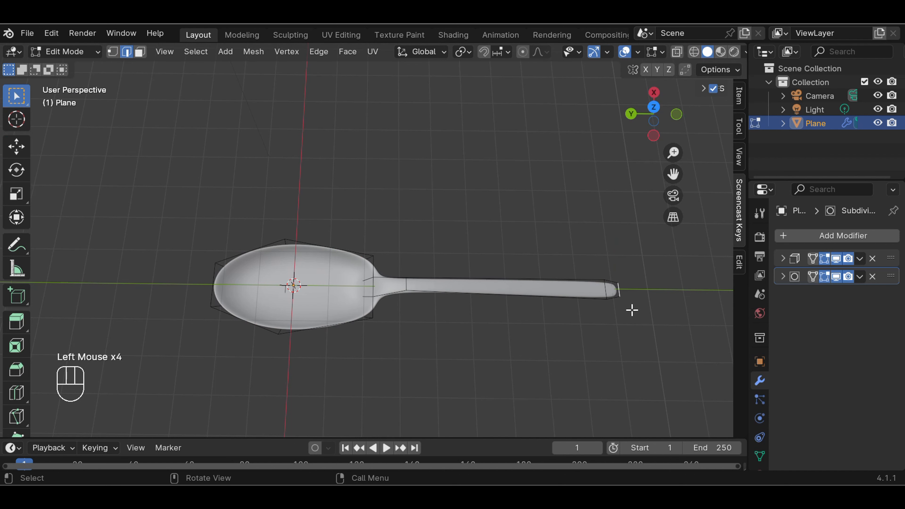
scroll(632, 310, "up", 1)
left_click_drag(642, 278, 660, 327)
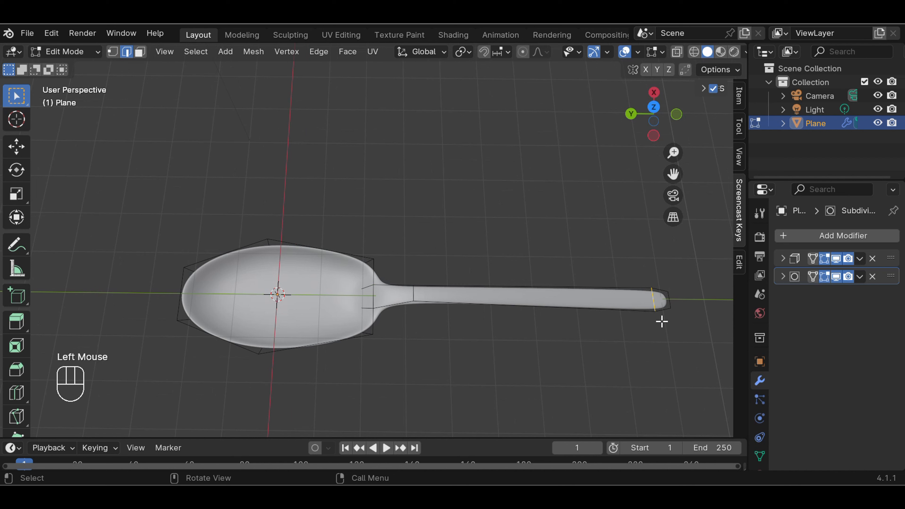
key("s")
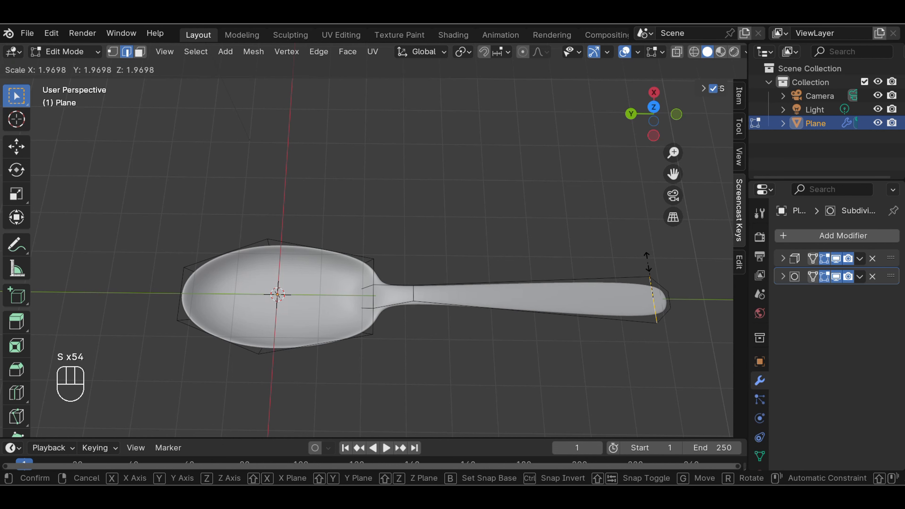
left_click(647, 263)
left_click(592, 275)
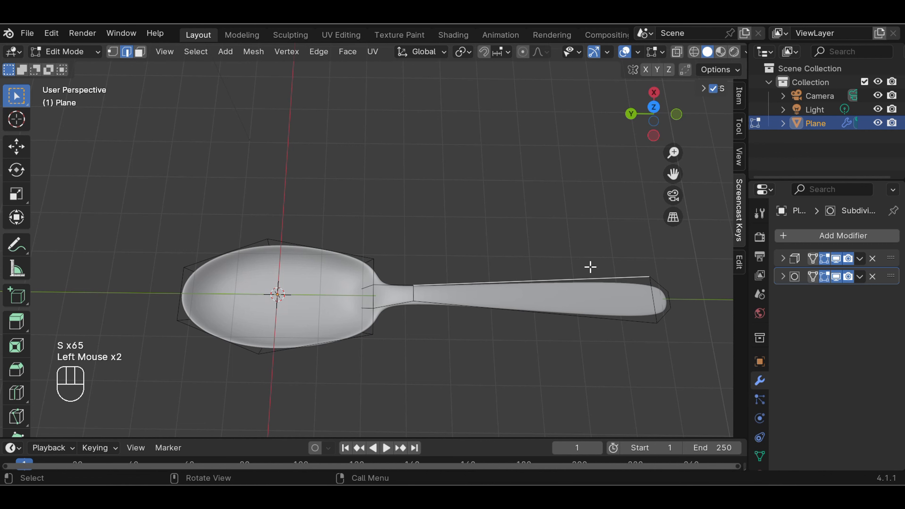
middle_click_drag(586, 354, 580, 295)
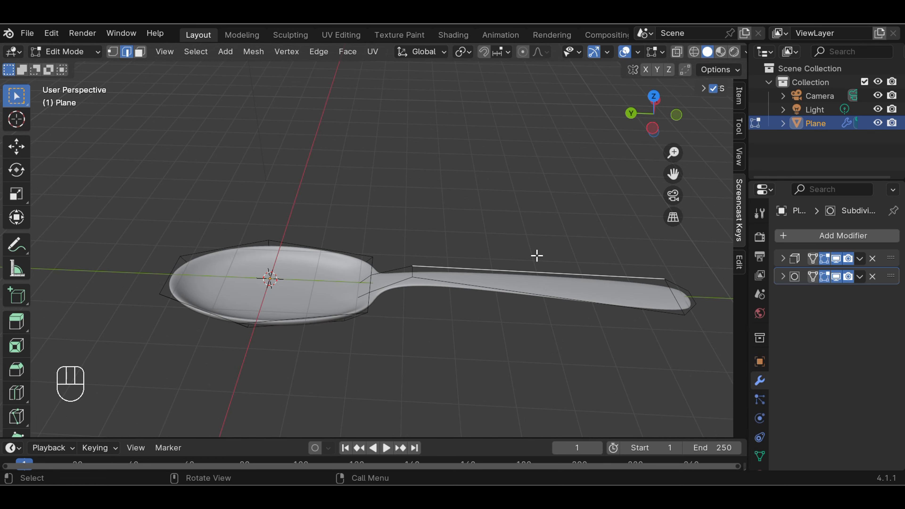
Try a Solidify thickness of 0.18 m, then remove the Solidify modifier
left_click(860, 262)
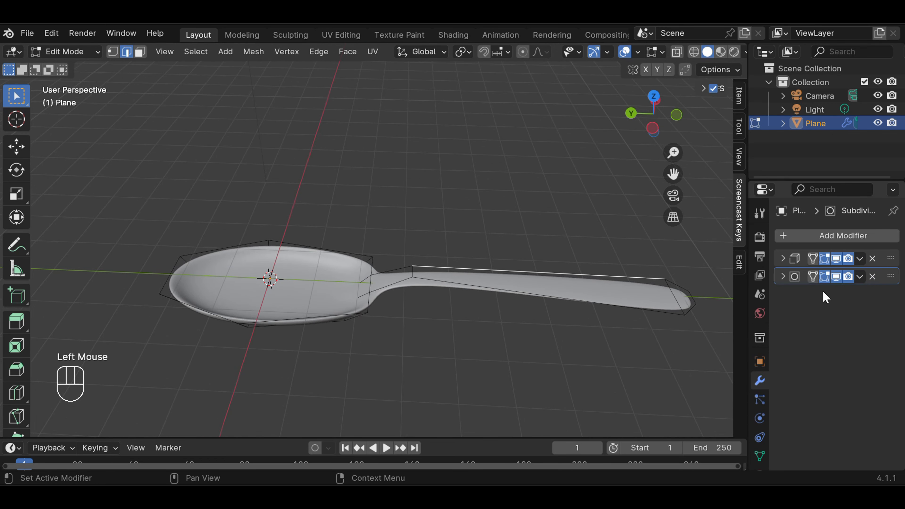
left_click(783, 258)
left_click(874, 296)
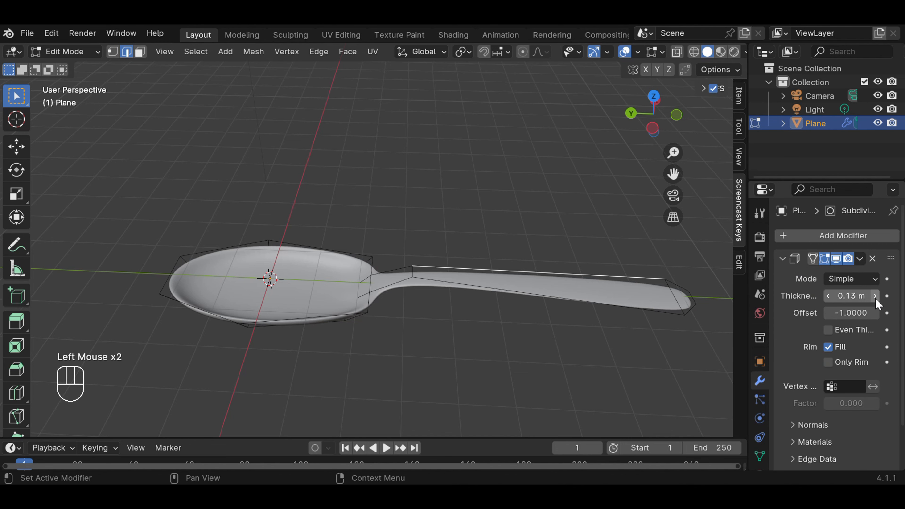
left_click(874, 296)
left_click(875, 296)
left_click(874, 295)
middle_click_drag(628, 339, 632, 303)
scroll(631, 304, "down", 2)
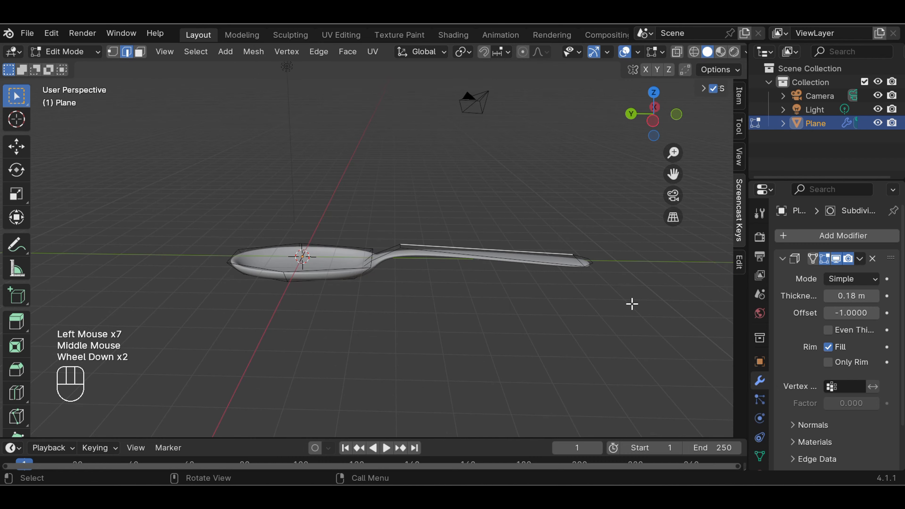
left_click(872, 259)
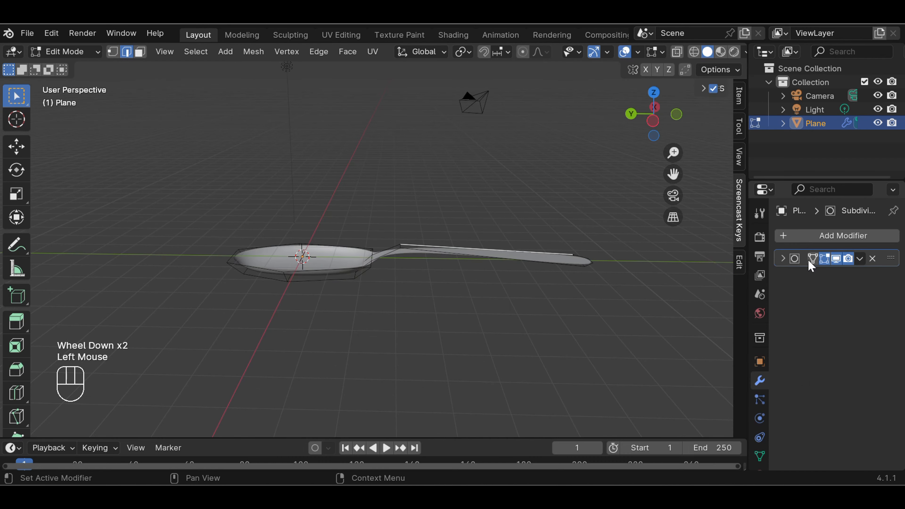
Switch the spoon to Object Mode and apply the Subdivision modifier
left_click(66, 52)
left_click(75, 66)
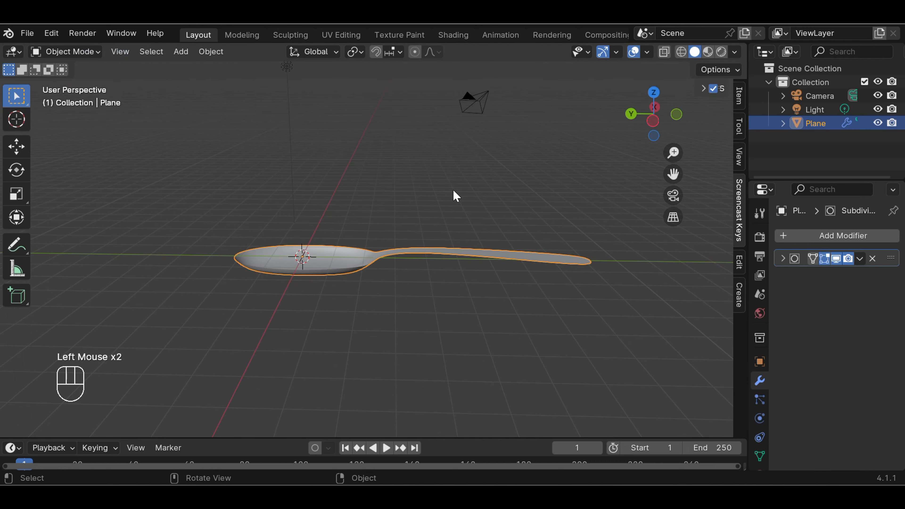
middle_click_drag(457, 197, 497, 276)
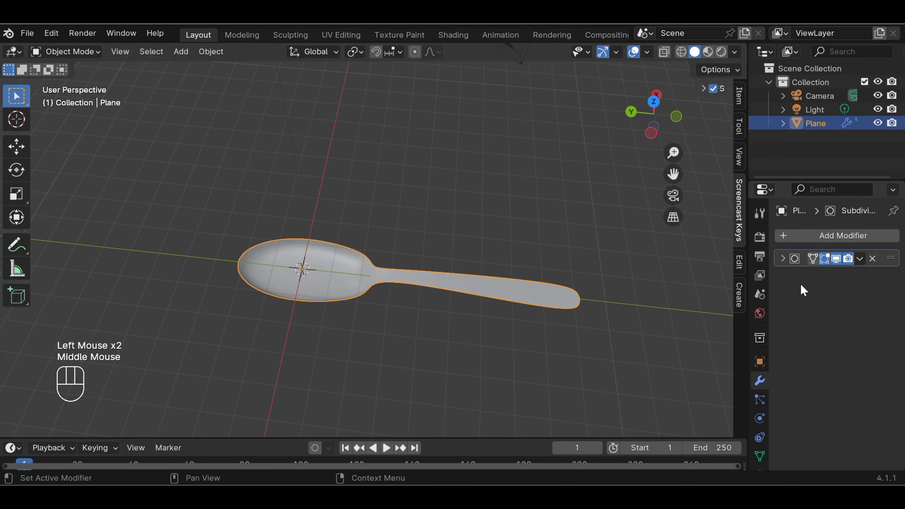
left_click(859, 259)
left_click(790, 272)
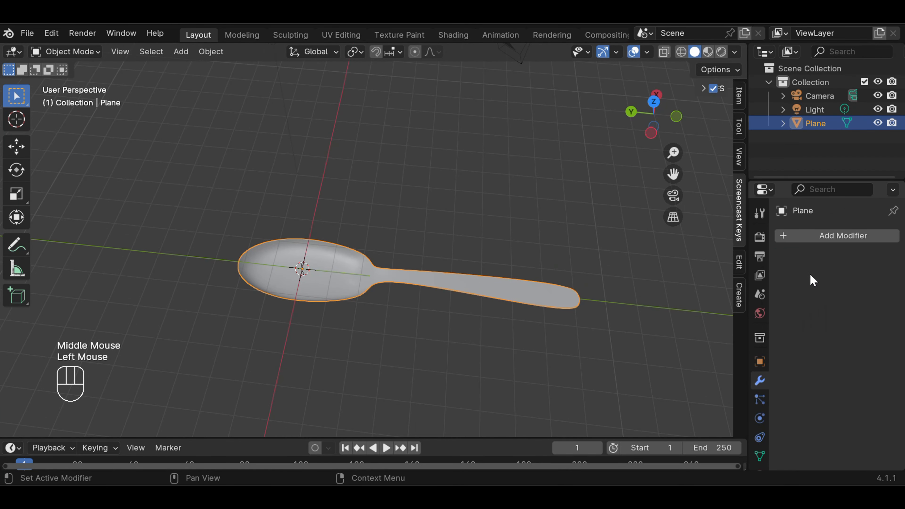
left_click(638, 276)
mouse_move(570, 292)
middle_mouse_down()
mouse_move(591, 210)
mouse_move(581, 285)
middle_mouse_up()
Hide the Y axis line and the floor grid in the viewport overlays
left_click(647, 53)
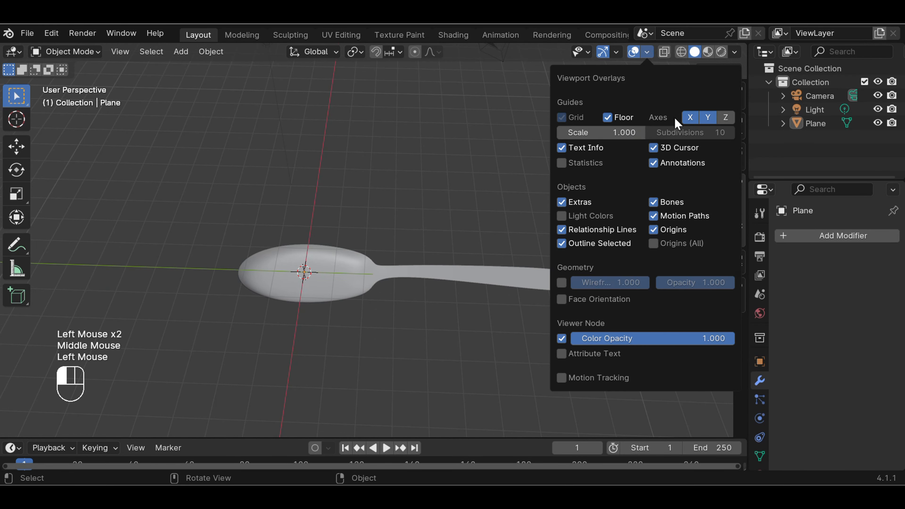
left_click(707, 117)
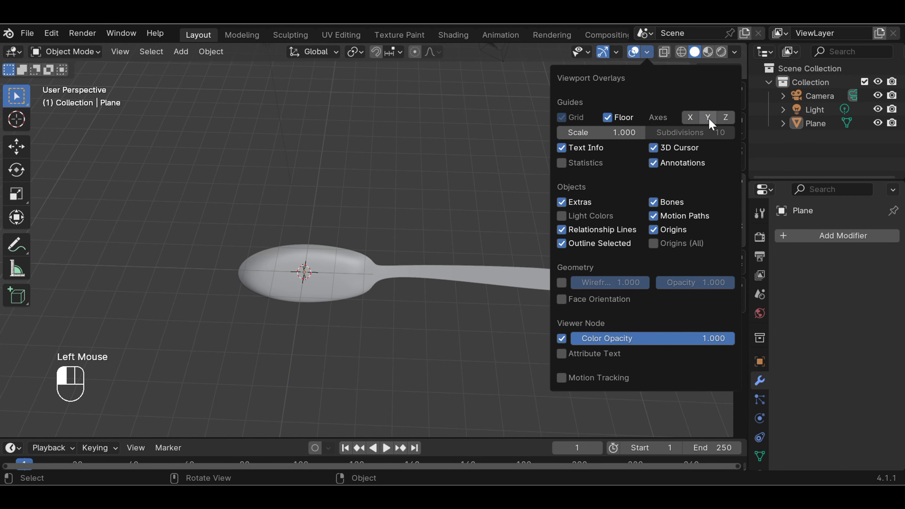
left_click(608, 117)
scroll(477, 228, "up", 2)
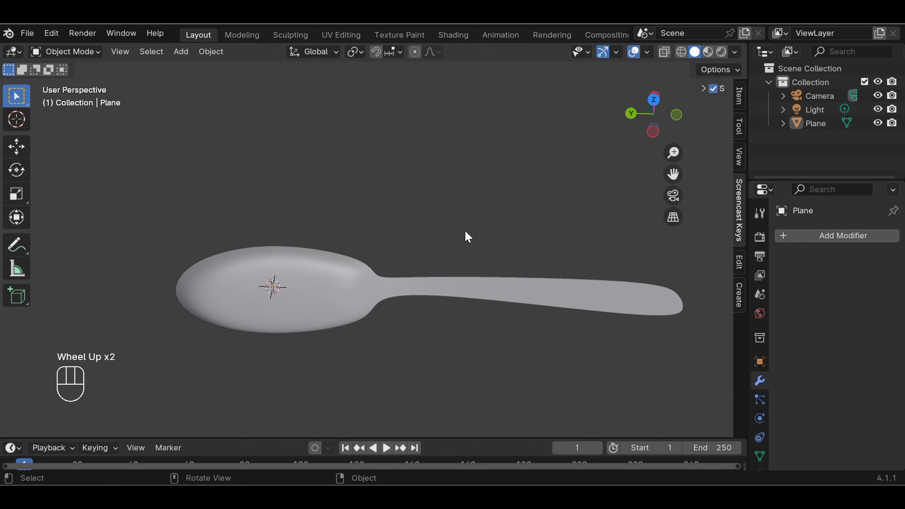
scroll(465, 232, "up", 1)
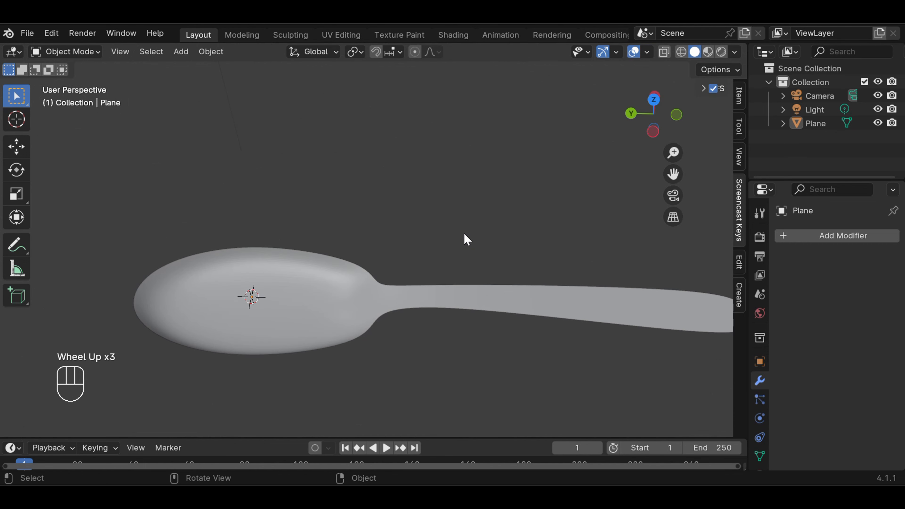
Switch to Material Preview shading and view the spoon side-on
left_click(707, 53)
scroll(525, 203, "down", 1)
mouse_move(523, 206)
middle_mouse_down()
mouse_move(504, 180)
mouse_move(531, 121)
mouse_move(447, 218)
mouse_move(264, 153)
mouse_move(271, 128)
mouse_move(246, 159)
mouse_move(333, 196)
mouse_move(455, 165)
mouse_move(531, 166)
mouse_move(519, 196)
middle_mouse_up()
scroll(518, 194, "up", 1)
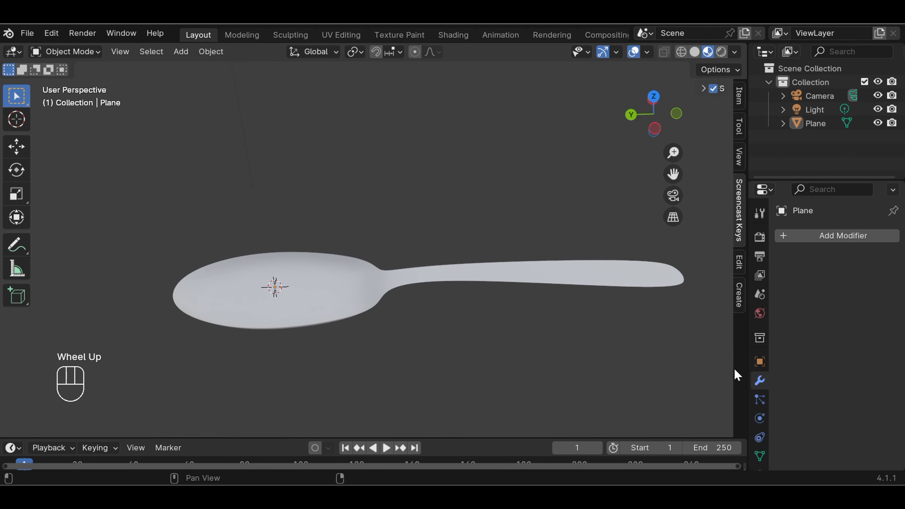
scroll(762, 399, "down", 4)
Create a new material for the spoon and expand the Material Library VX panel
left_click(759, 427)
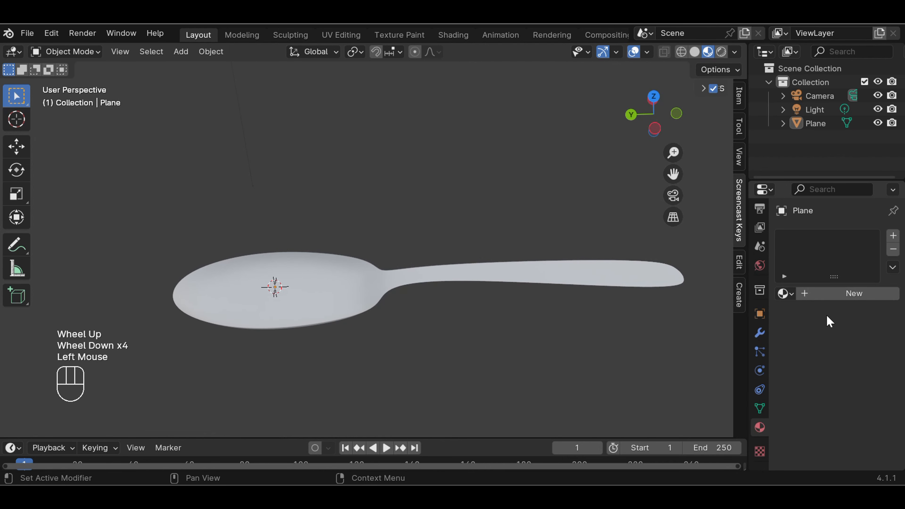
left_click(841, 292)
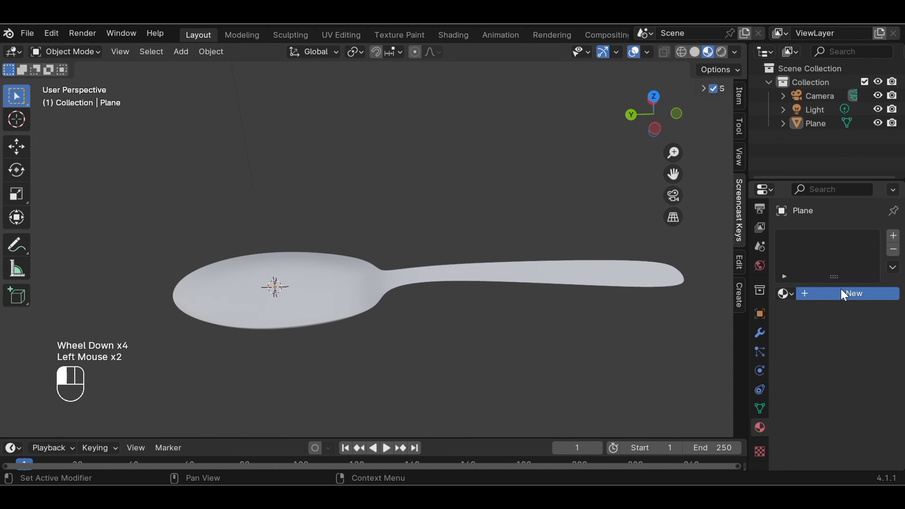
scroll(821, 371, "down", 1)
scroll(821, 365, "down", 7)
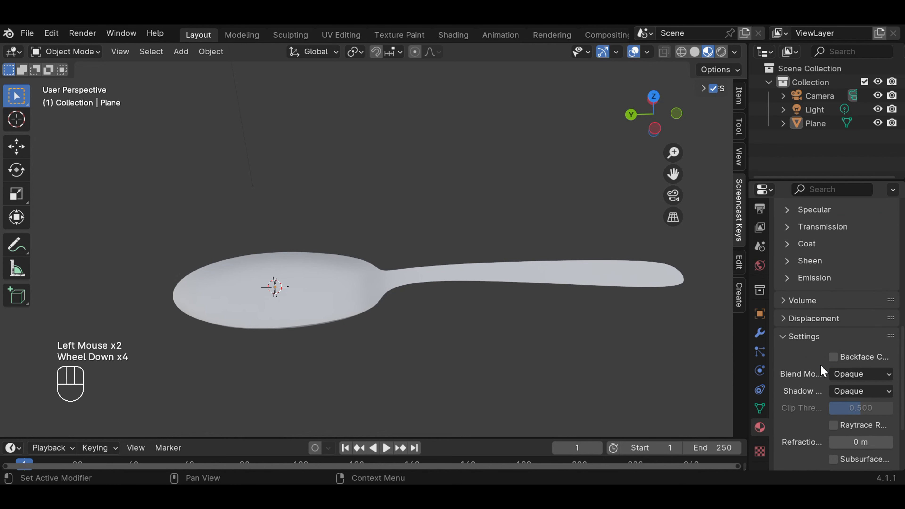
left_click(803, 408)
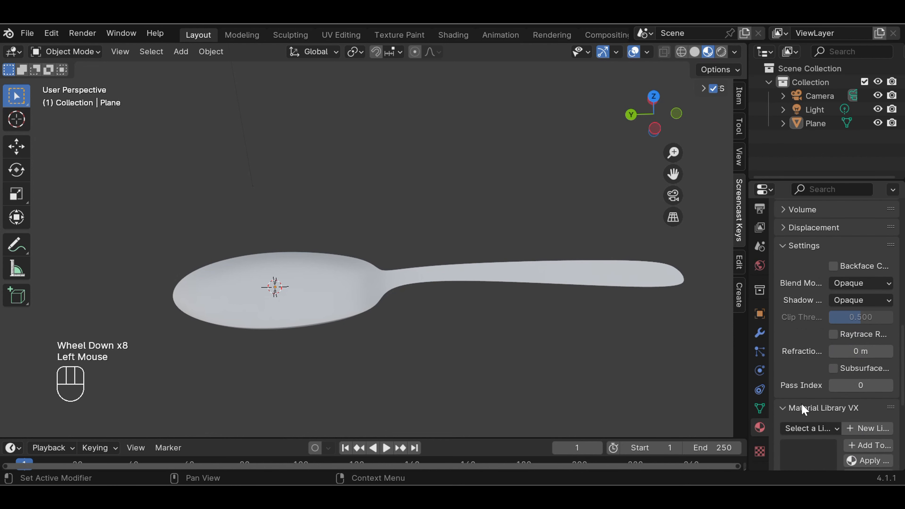
scroll(803, 407, "down", 2)
Apply Brushed Metal from the Sample Materials library to the selected spoon
left_click(587, 284)
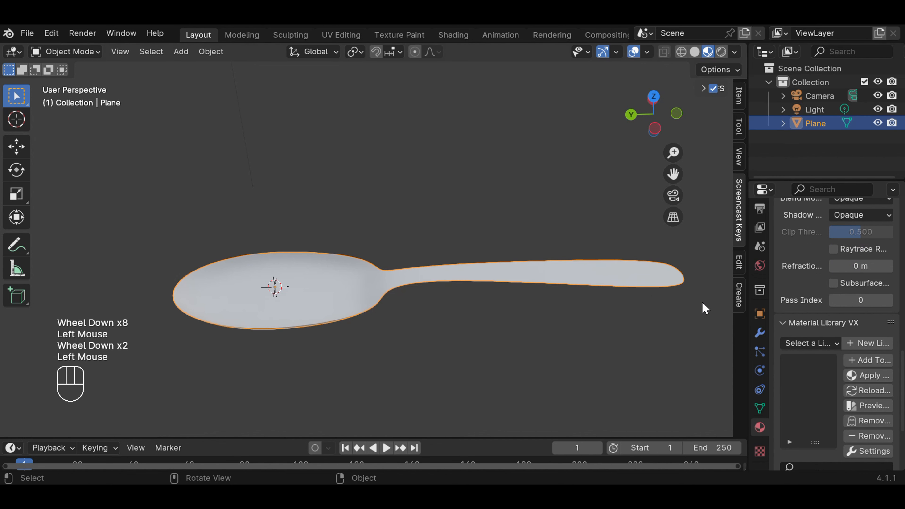
left_click(830, 345)
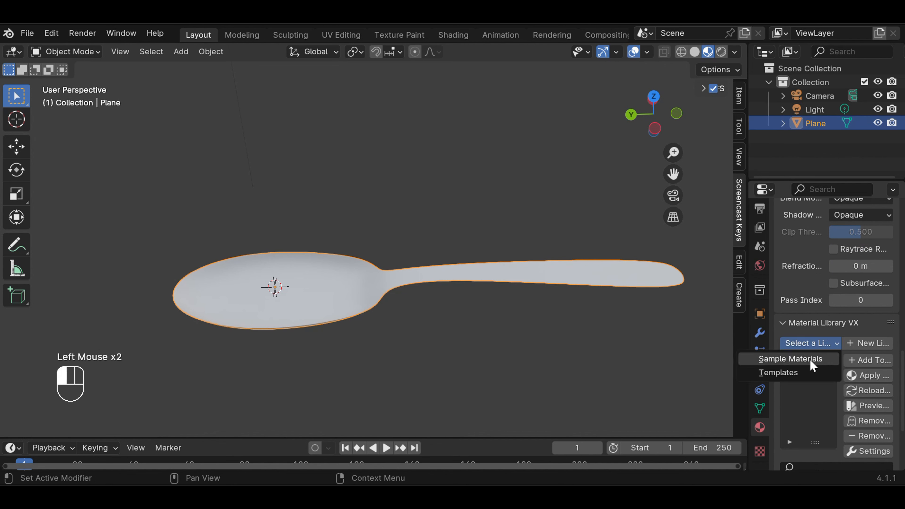
left_click(814, 360)
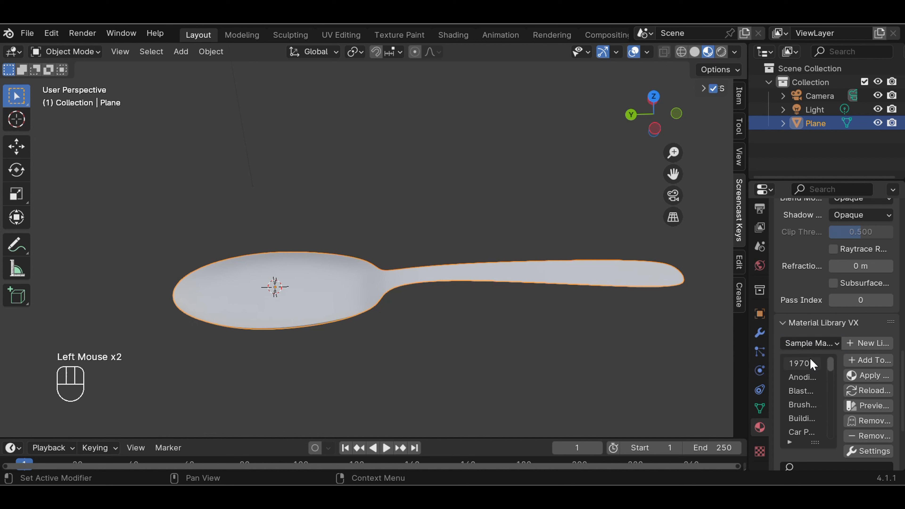
scroll(805, 370, "down", 1)
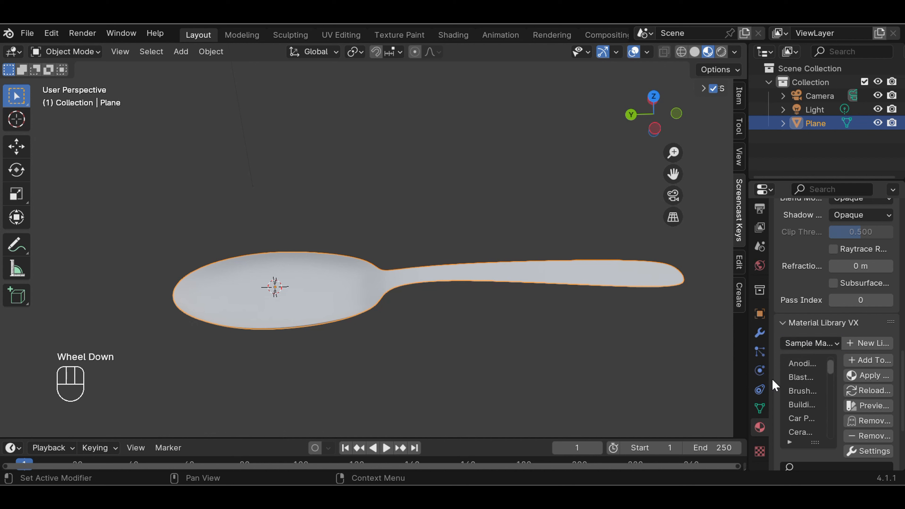
left_click_drag(767, 384, 680, 383)
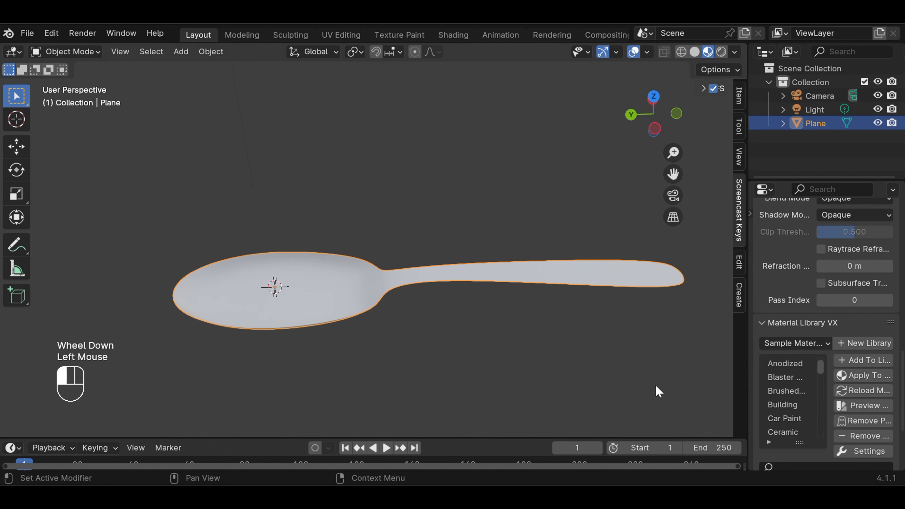
left_click_drag(747, 377, 692, 378)
left_click(759, 391)
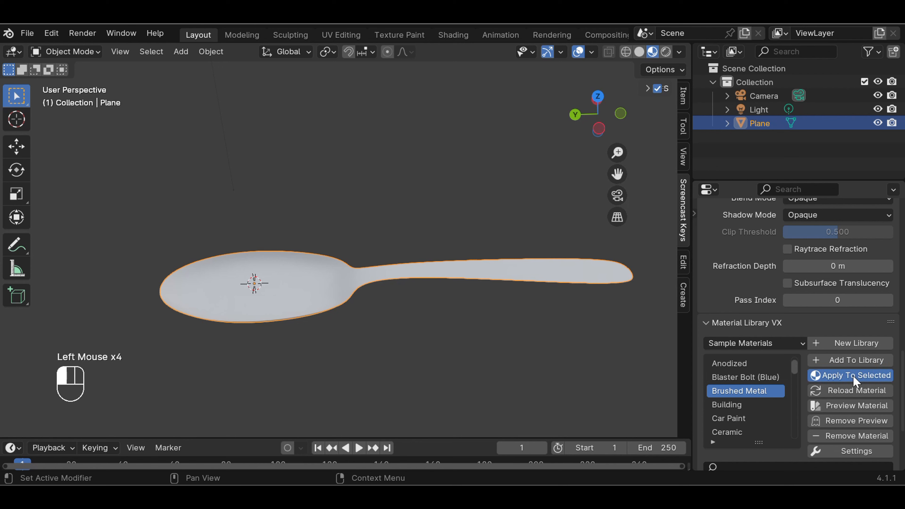
left_click(589, 366)
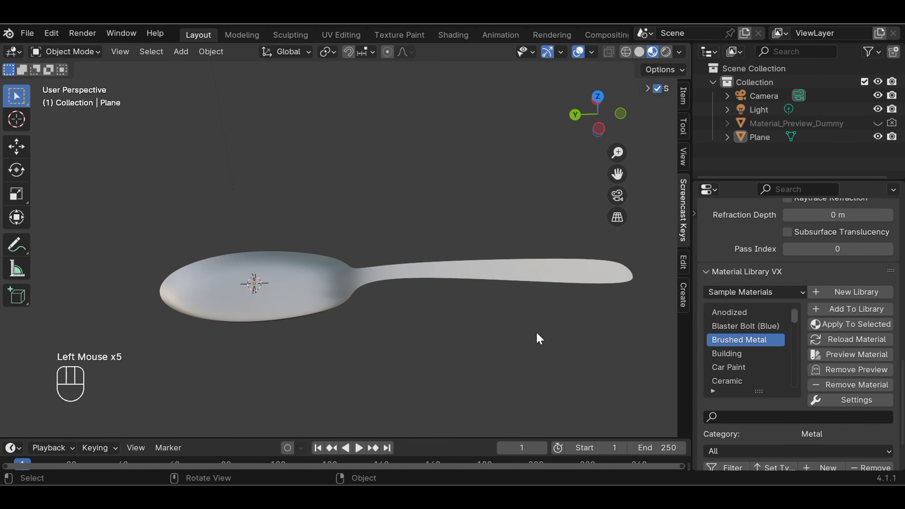
middle_click_drag(531, 331, 229, 273)
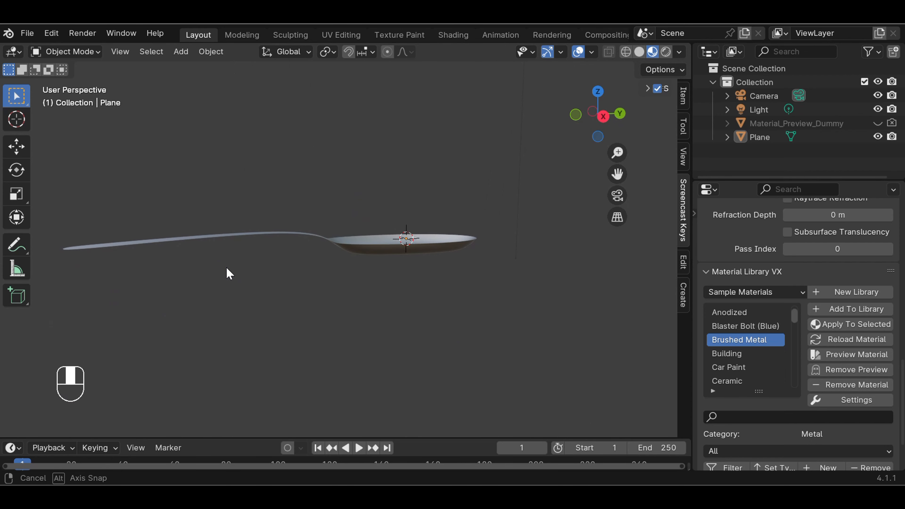